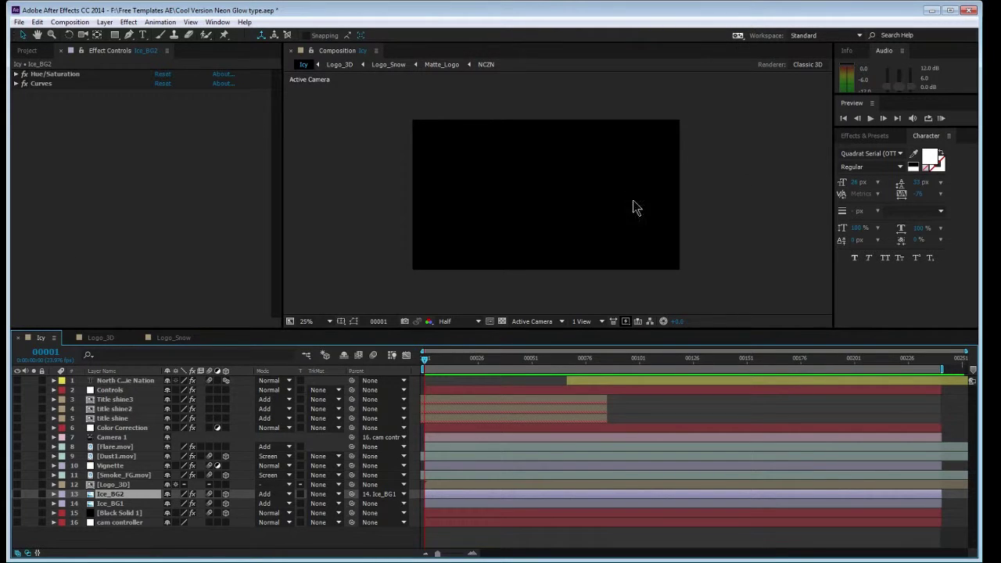
- Create a new 1280x720 composition named Comp 2
click(698, 202)
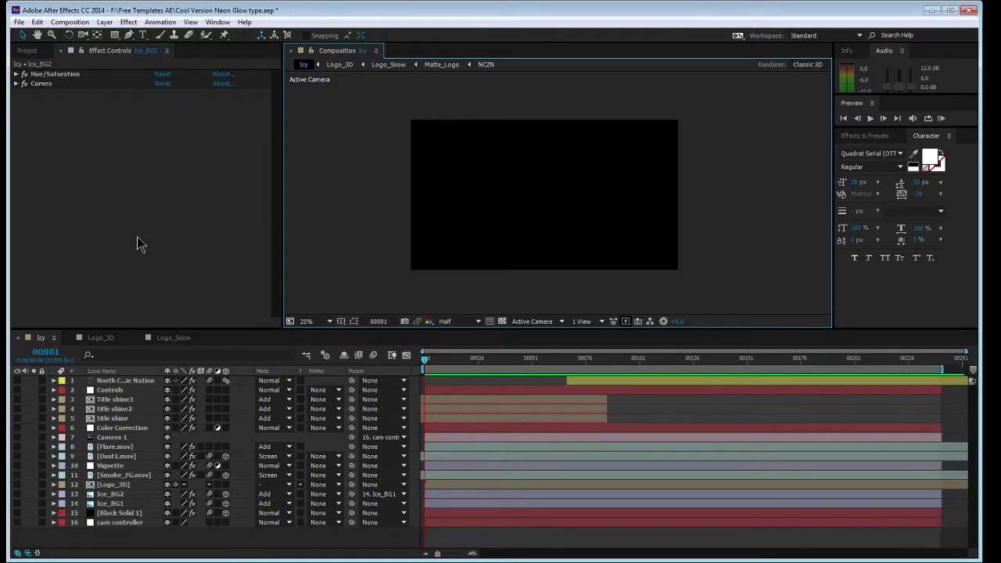
click(69, 22)
click(86, 33)
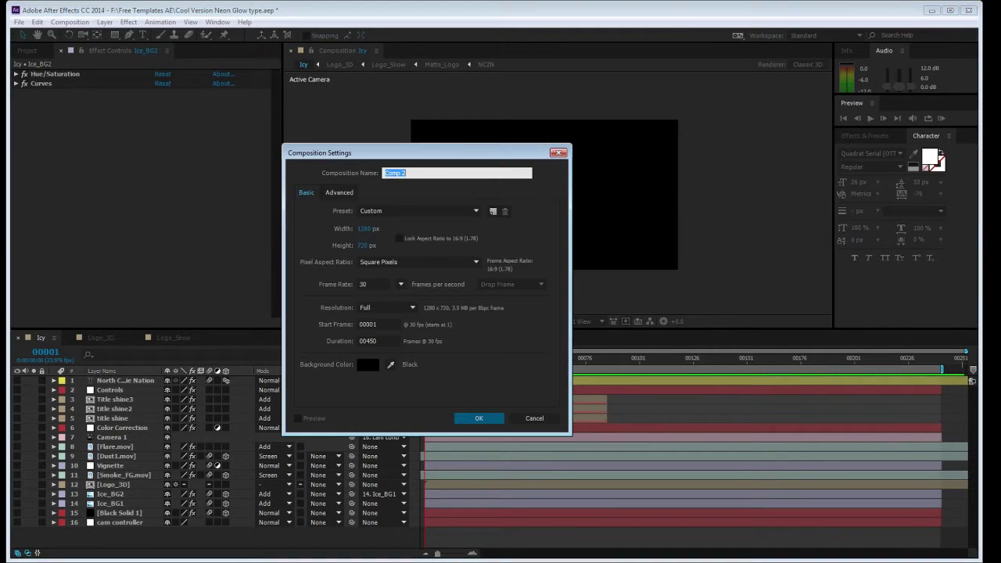
click(479, 418)
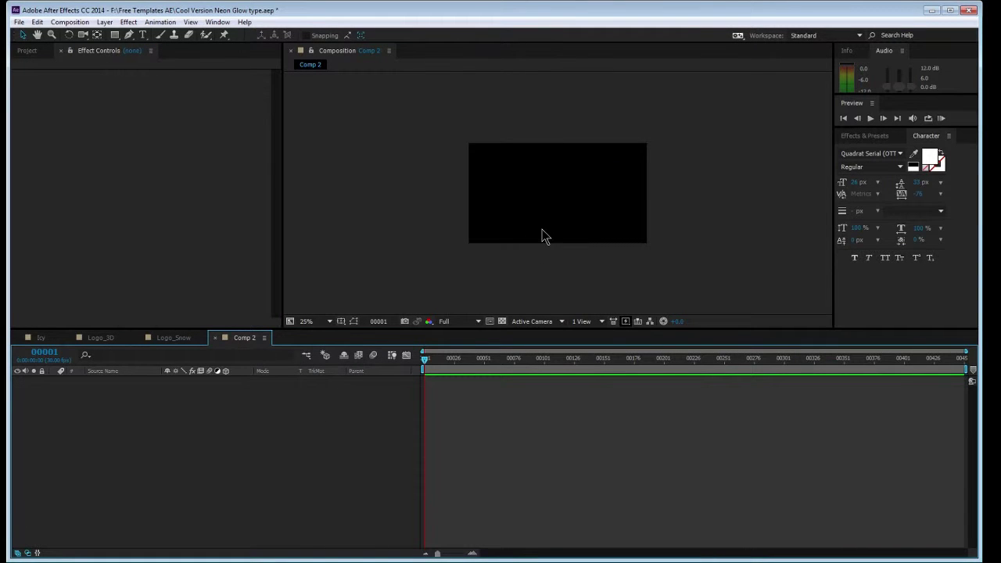
- Add a white text layer reading 'Hello' in Comp 2
click(142, 34)
click(537, 193)
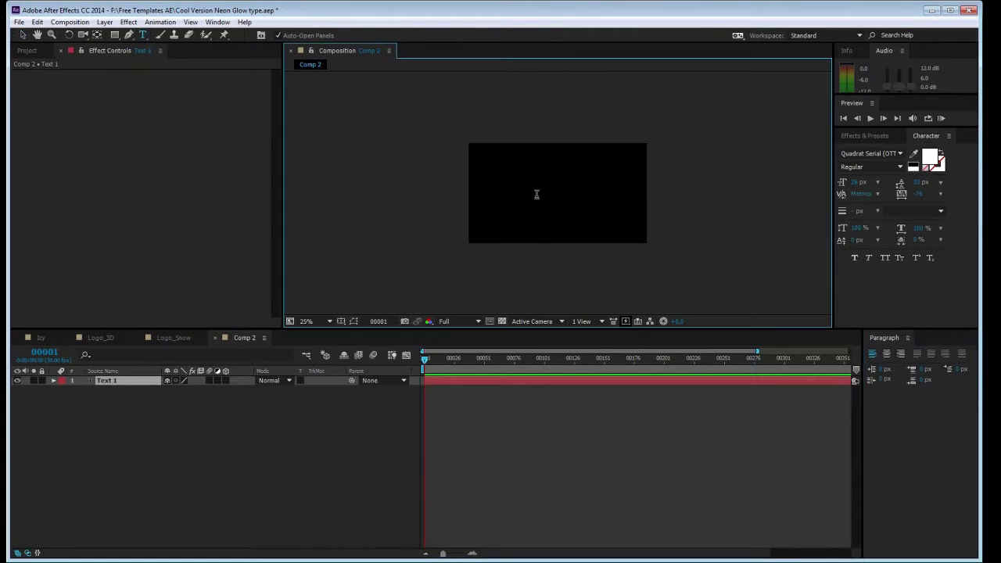
key(slash)
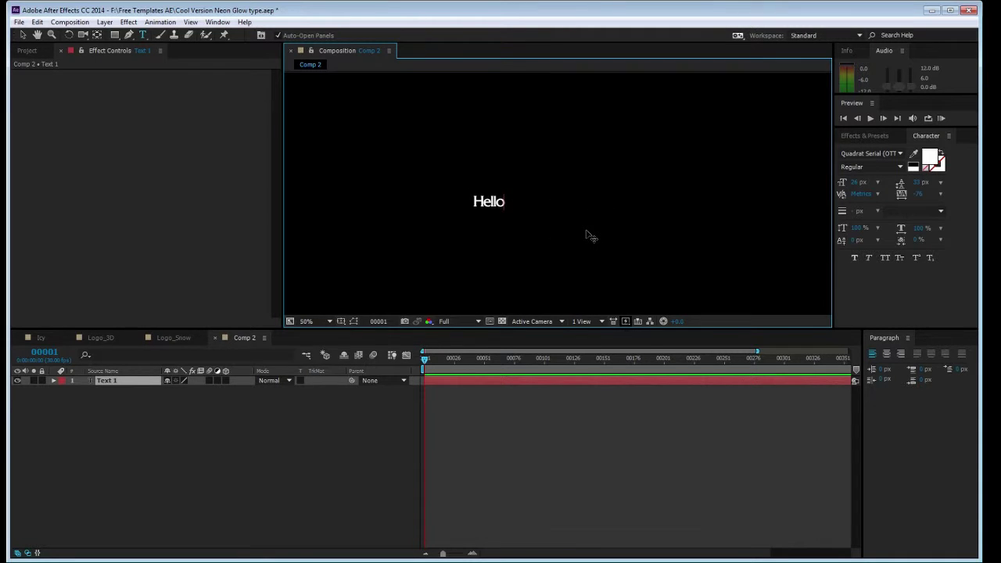
key(comma)
key(comma)
key(period)
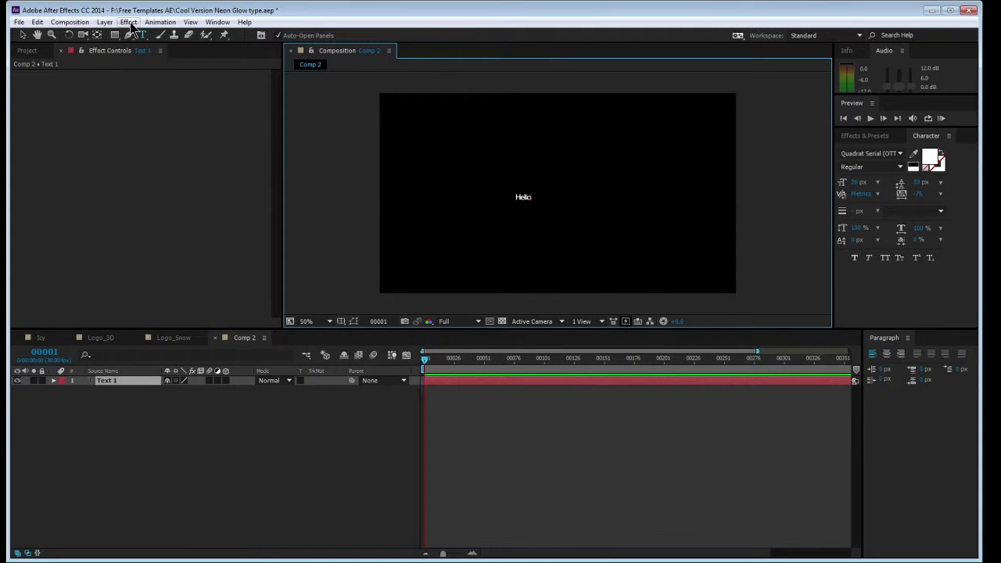
- Add White Solid 1 above Hello and apply a Gradient Ramp to it
click(105, 21)
mouse_move(121, 37)
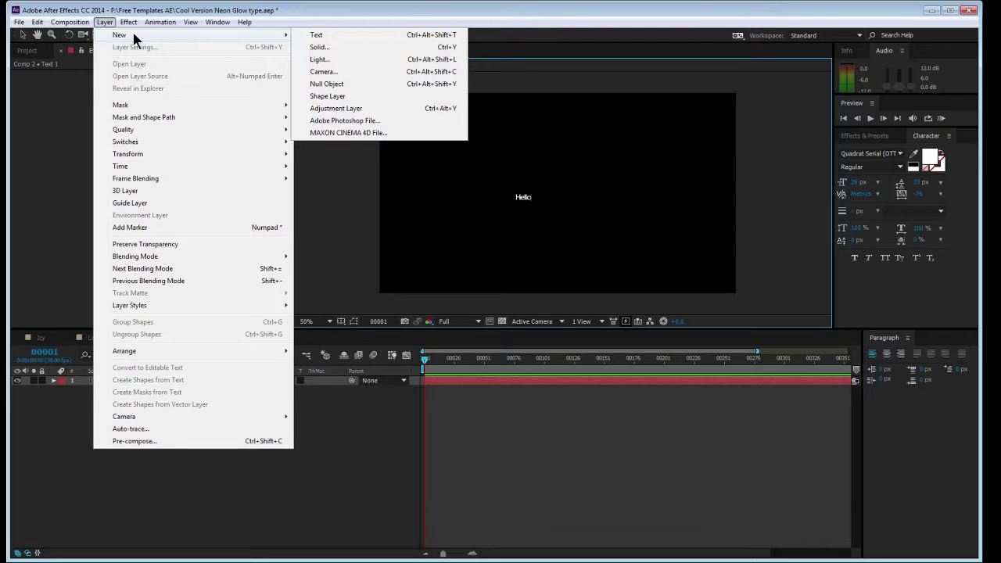
click(337, 48)
click(481, 393)
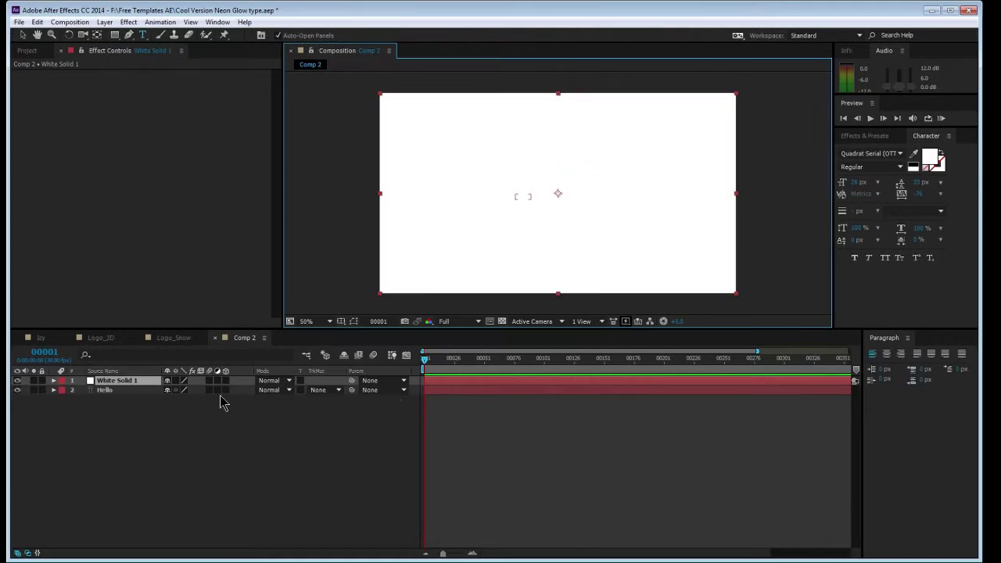
click(112, 408)
click(119, 381)
click(128, 22)
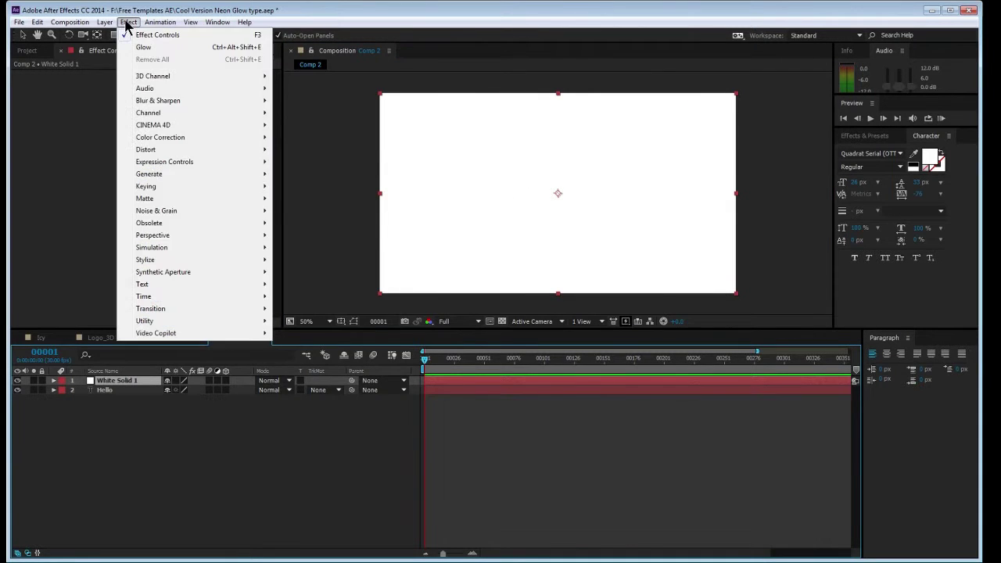
mouse_move(190, 173)
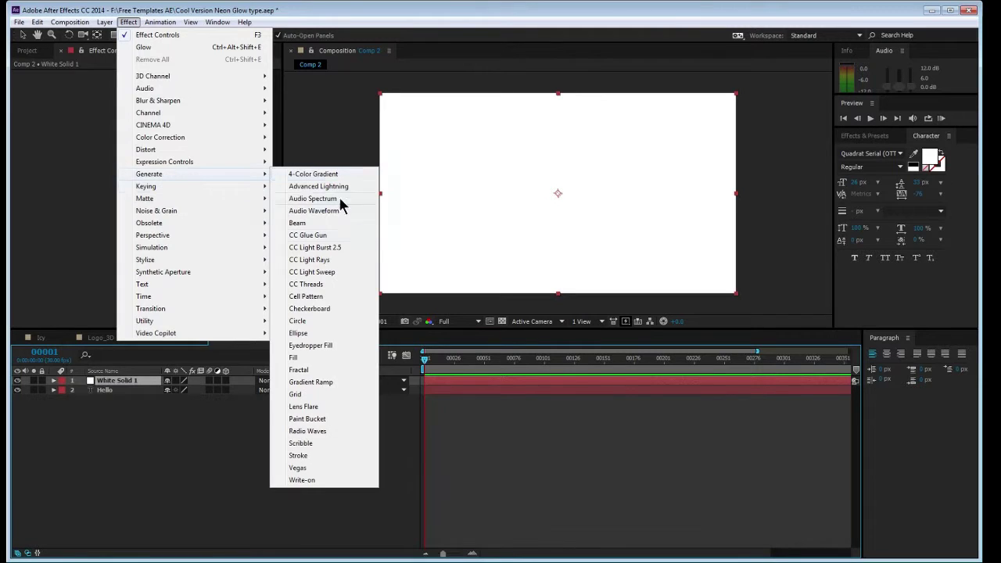
click(327, 384)
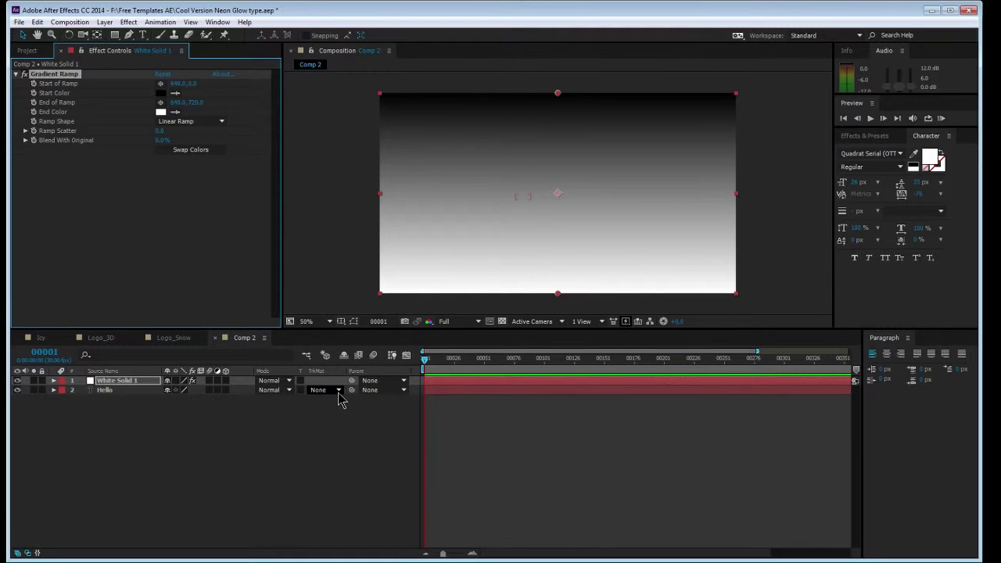
- Try White Solid 1 as Hello's alpha matte and move both ramp points onto the text
click(337, 391)
click(341, 422)
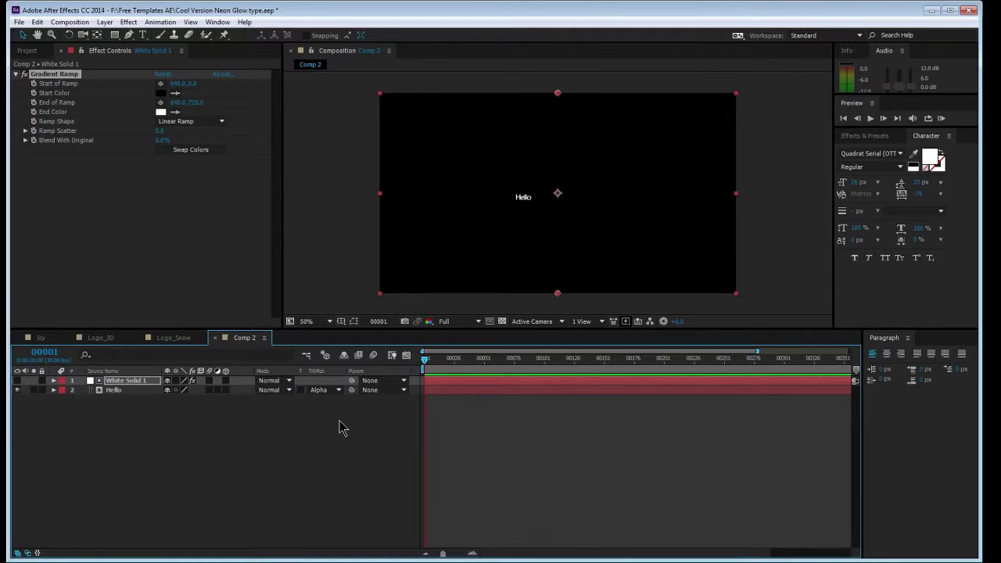
key(period)
key(period)
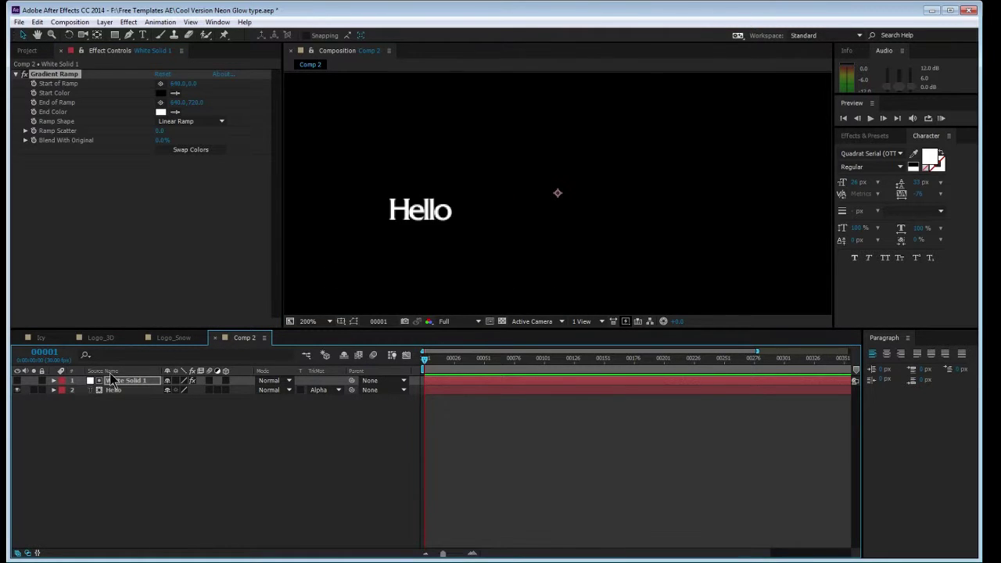
key(comma)
key(comma)
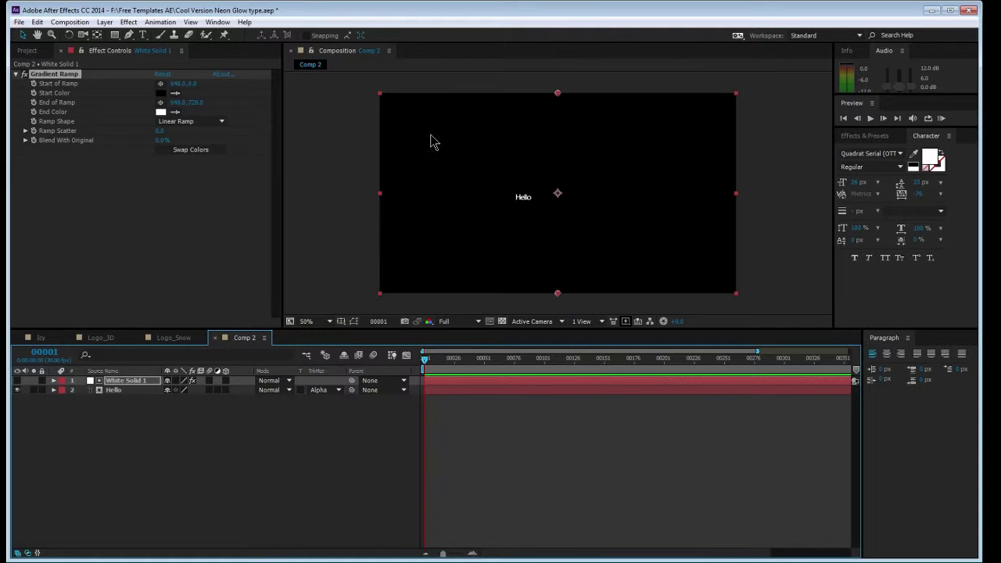
drag(558, 93, 512, 196)
drag(556, 288, 532, 198)
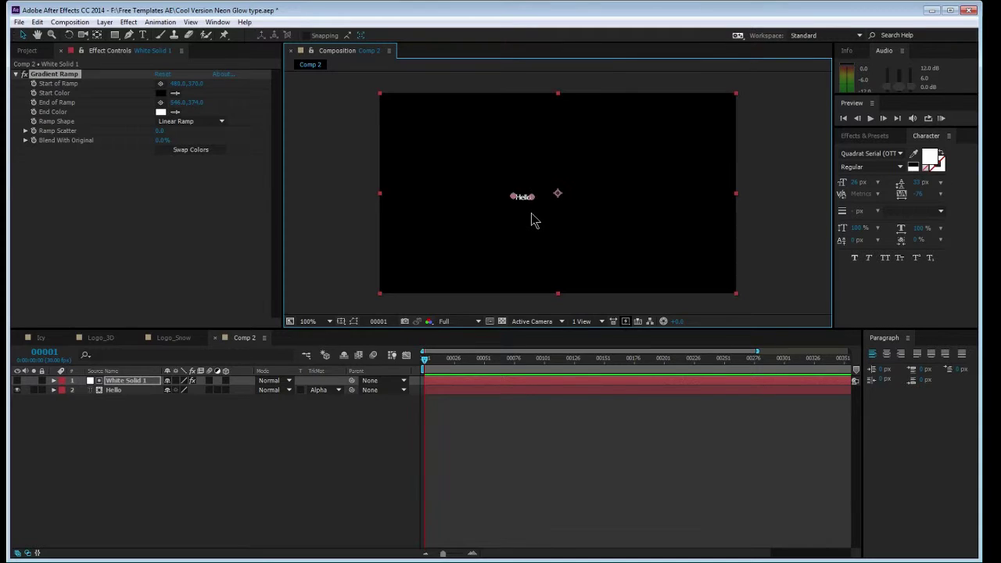
- Set Hello's track matte back to None
key(period)
key(period)
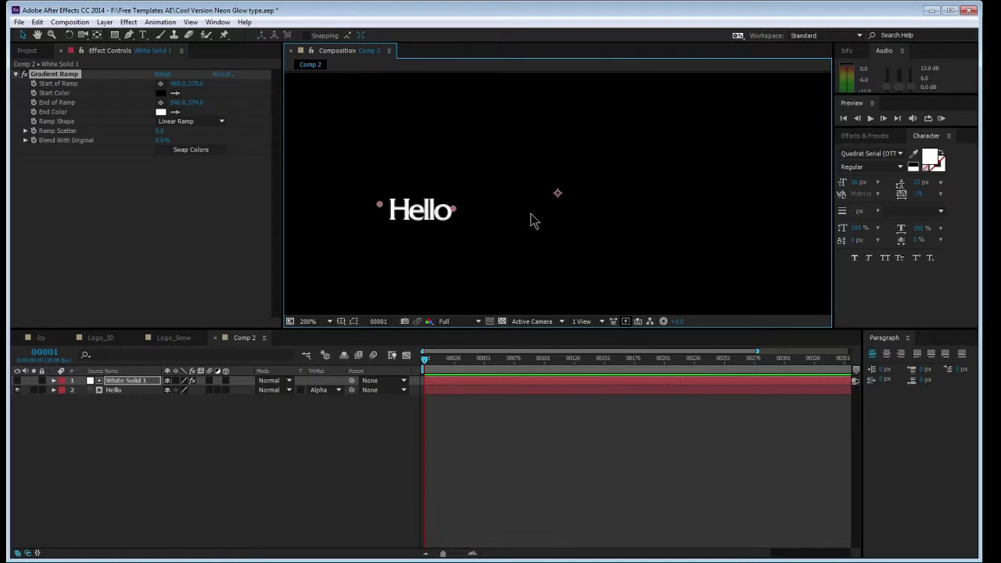
click(323, 389)
click(349, 401)
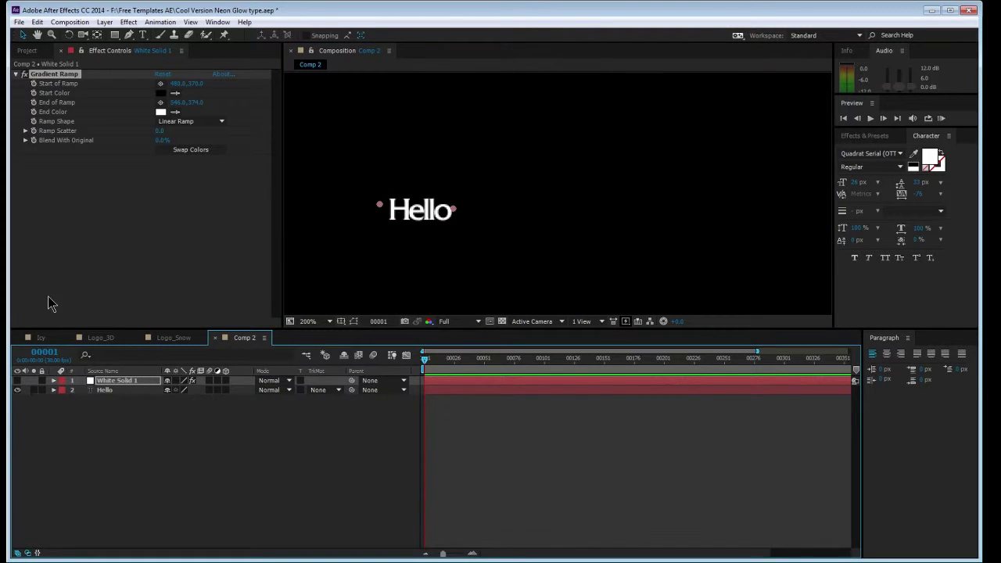
key(comma)
key(comma)
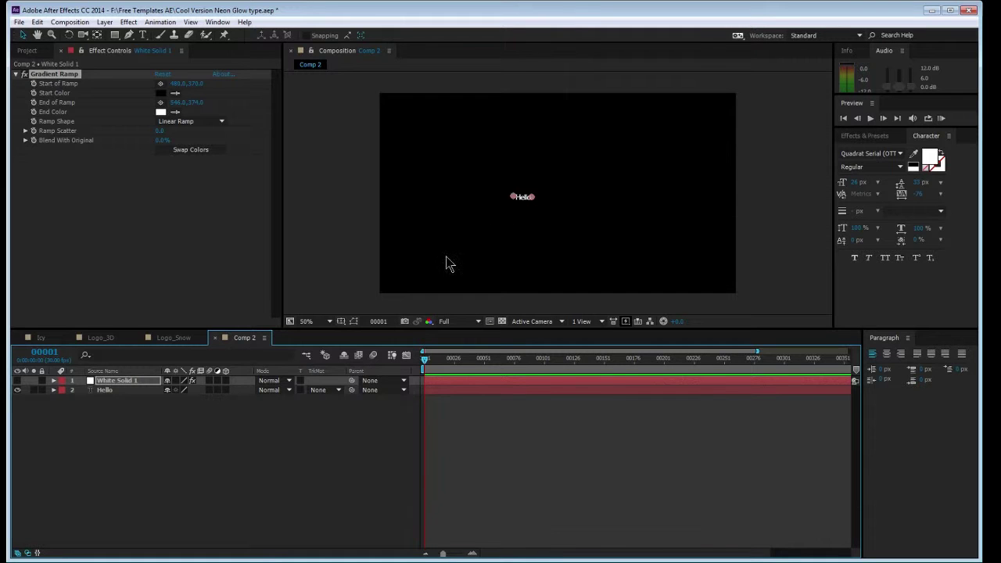
- Show White Solid 1 in Screen mode and spread the ramp into a wide horizontal gradient
click(17, 380)
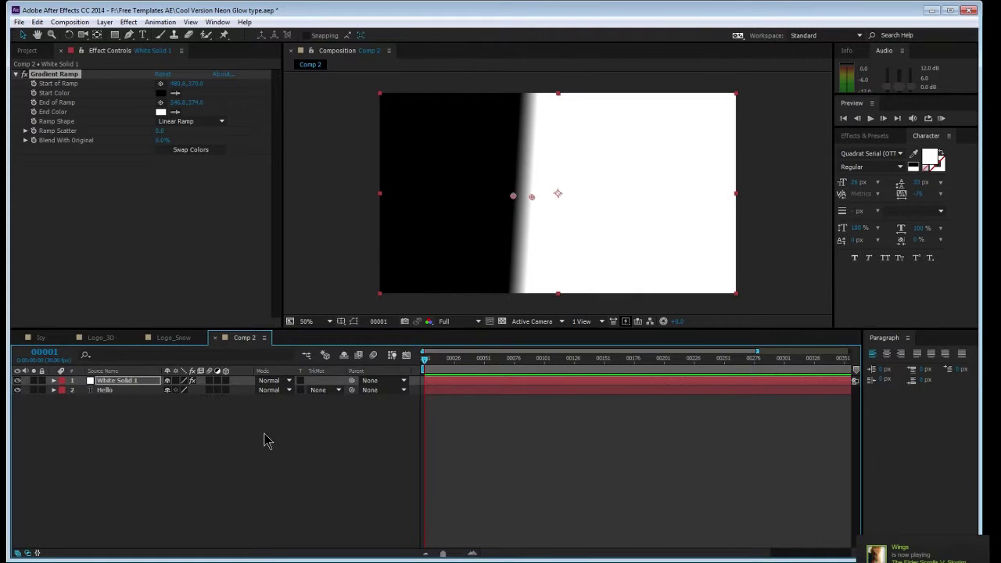
click(269, 382)
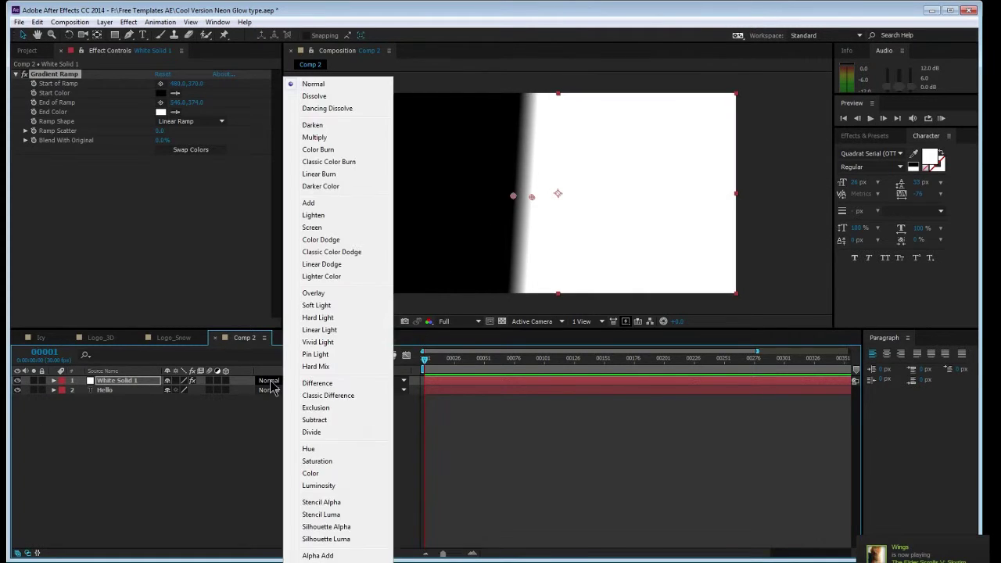
click(328, 226)
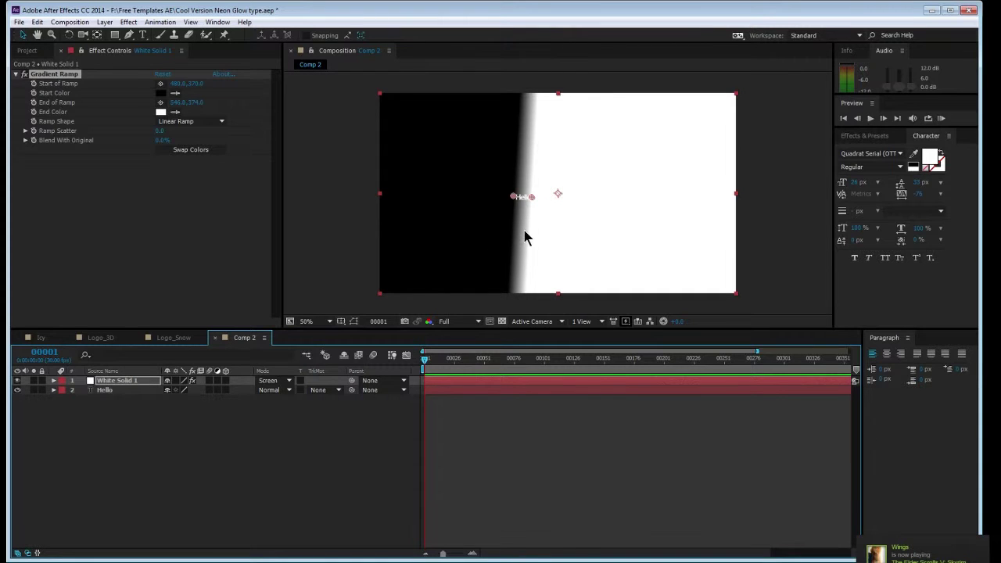
drag(510, 198, 449, 206)
drag(532, 197, 620, 210)
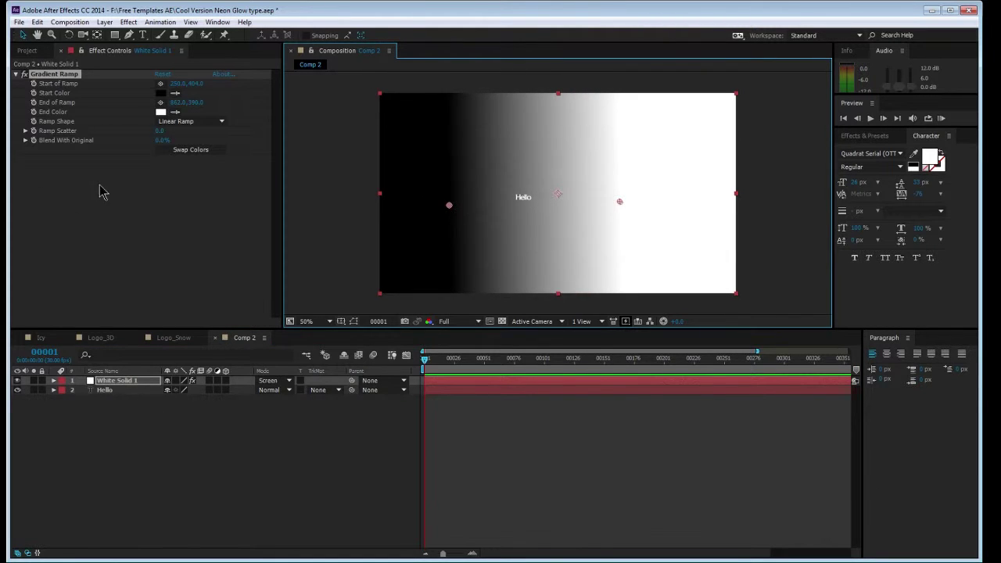
- Set the Gradient Ramp's Start Color to dark red (aa0000)
click(161, 92)
text(aa0000)
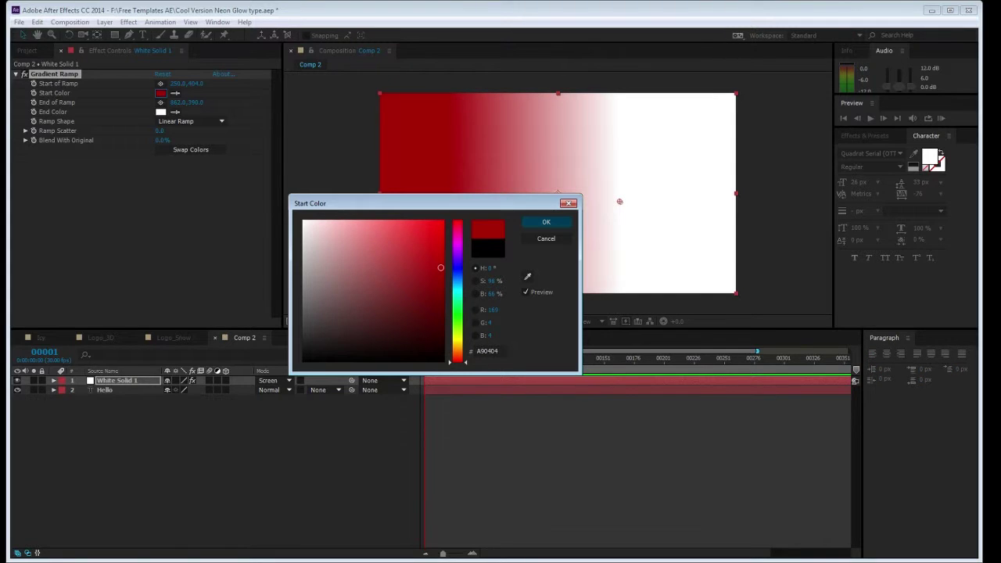
click(535, 223)
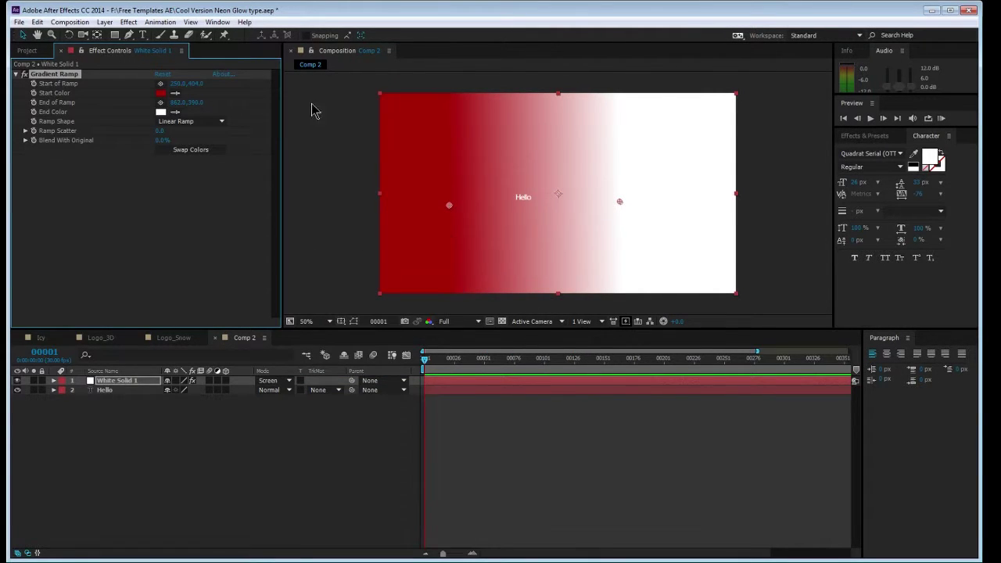
- Apply the Glow effect from Effects & Presets to the Hello layer
click(124, 390)
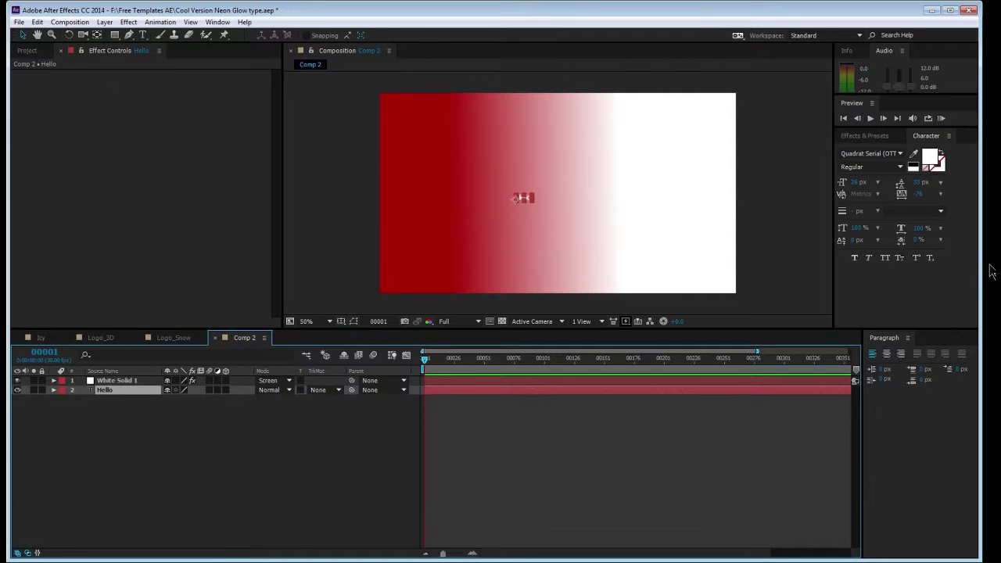
click(865, 138)
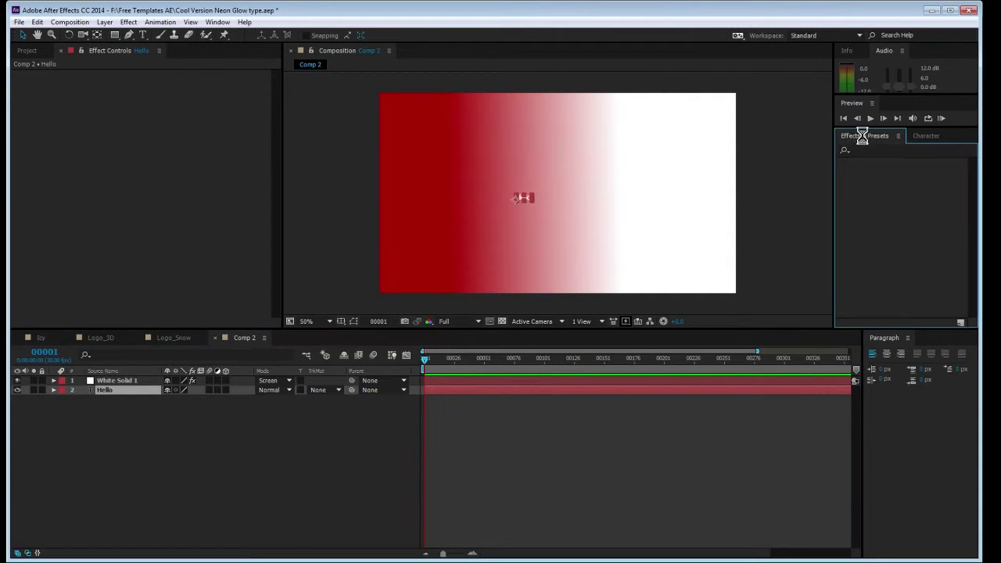
click(888, 150)
text(glow)
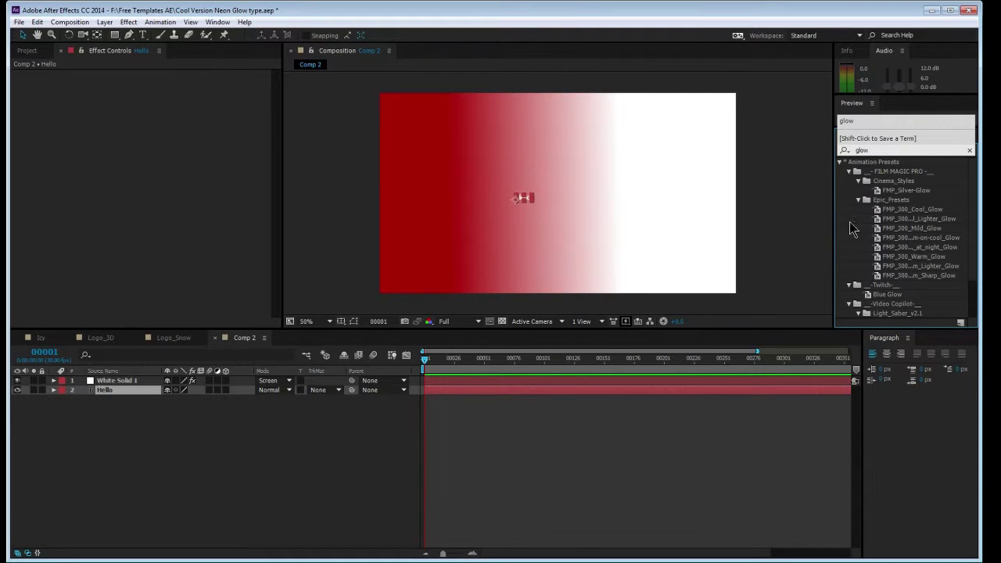
scroll(852, 234, down, 2)
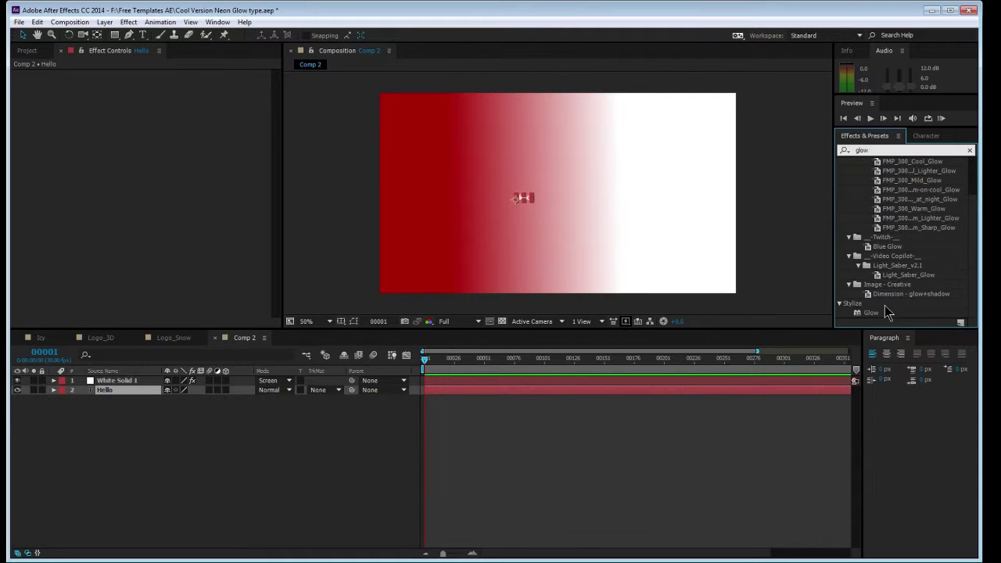
drag(871, 313, 117, 397)
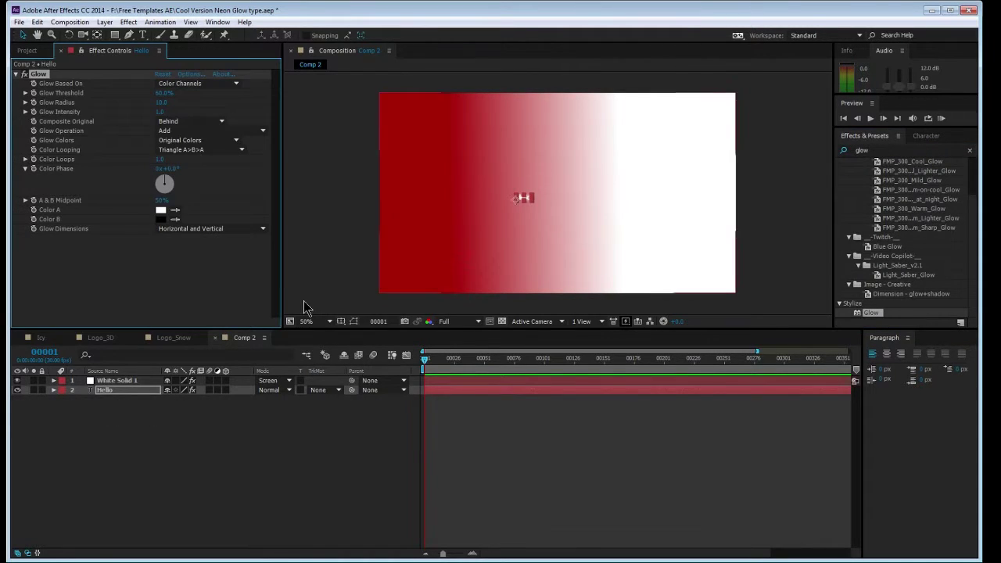
click(313, 411)
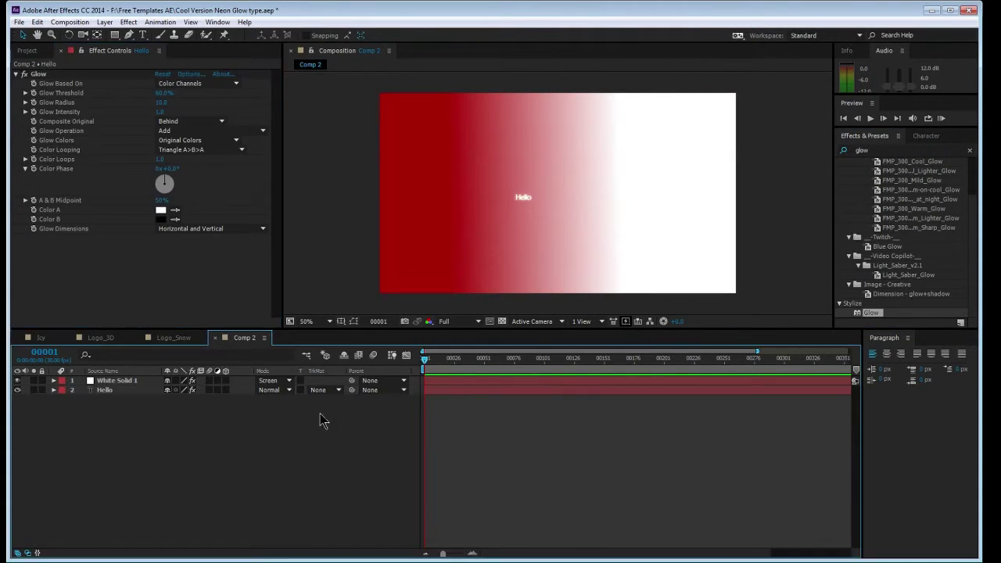
- Scrub the Glow Radius and Glow Threshold values on Hello
click(162, 102)
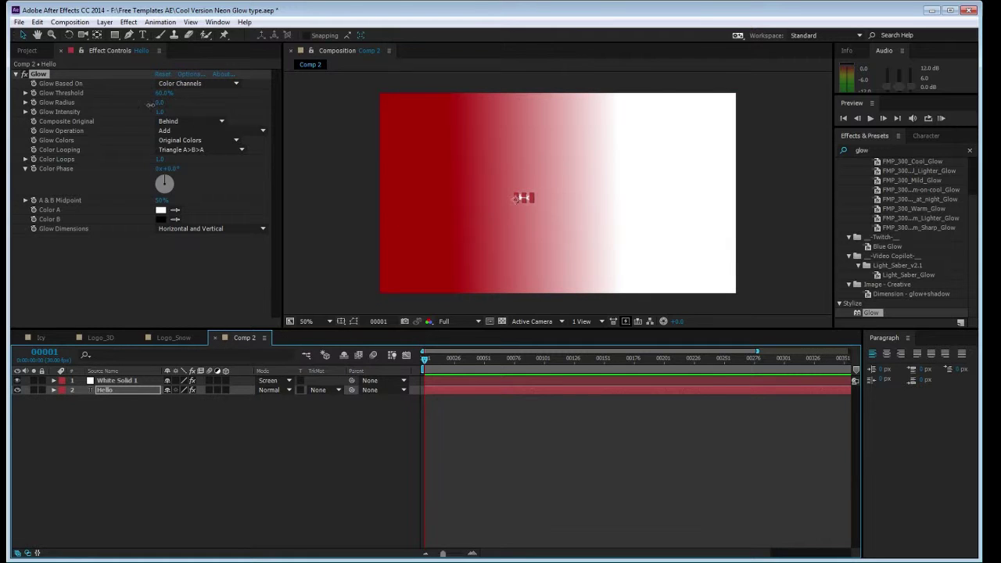
click(208, 452)
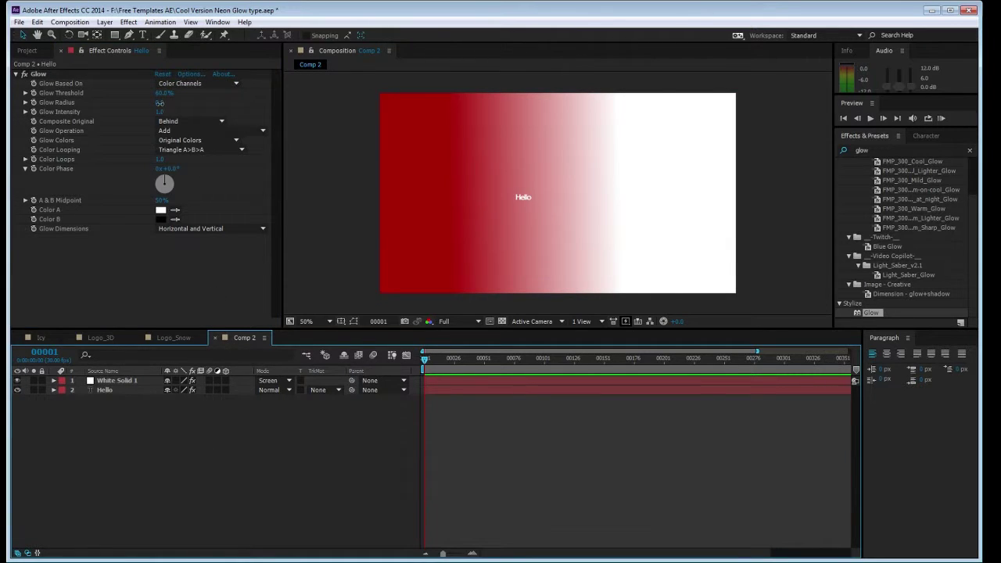
drag(161, 103, 172, 108)
click(203, 462)
key(period)
key(period)
key(period)
key(period)
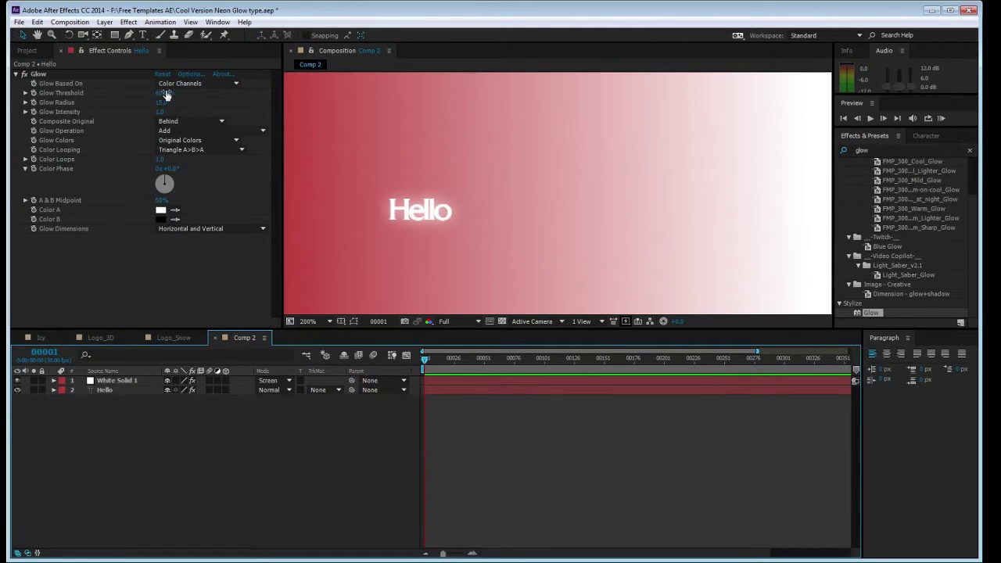
drag(164, 92, 184, 93)
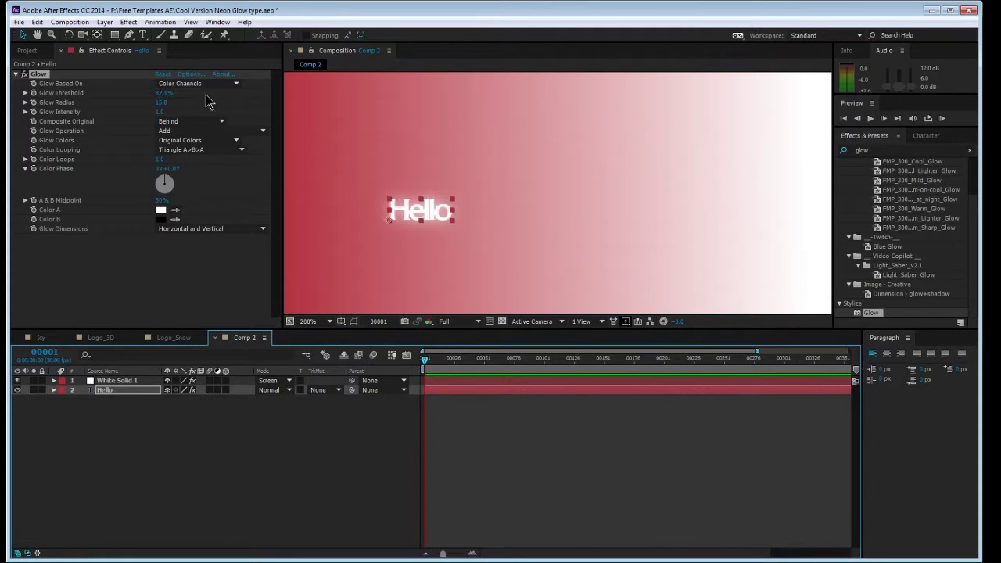
drag(162, 103, 158, 103)
key(comma)
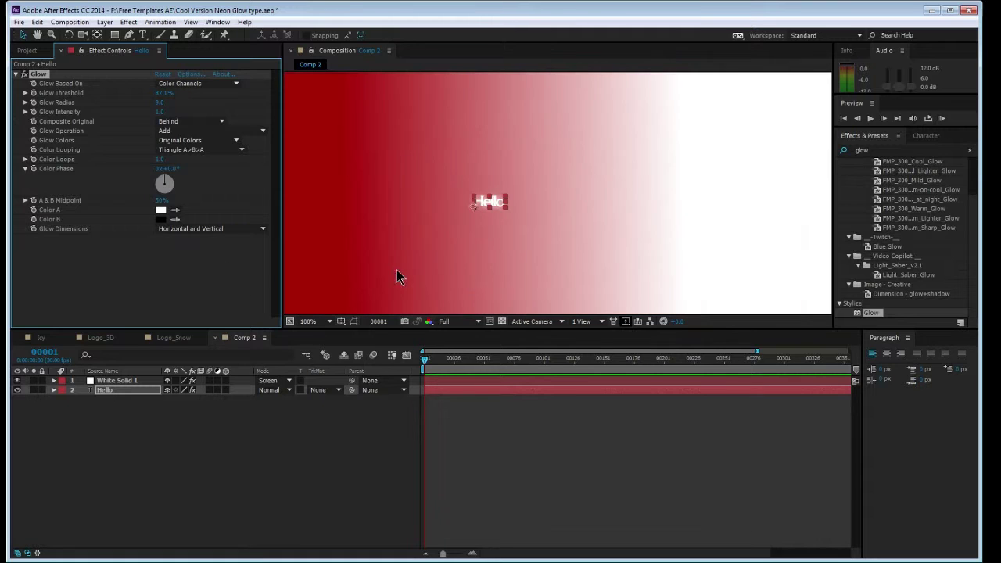
- Reposition the Hello text within the frame
click(360, 401)
key(comma)
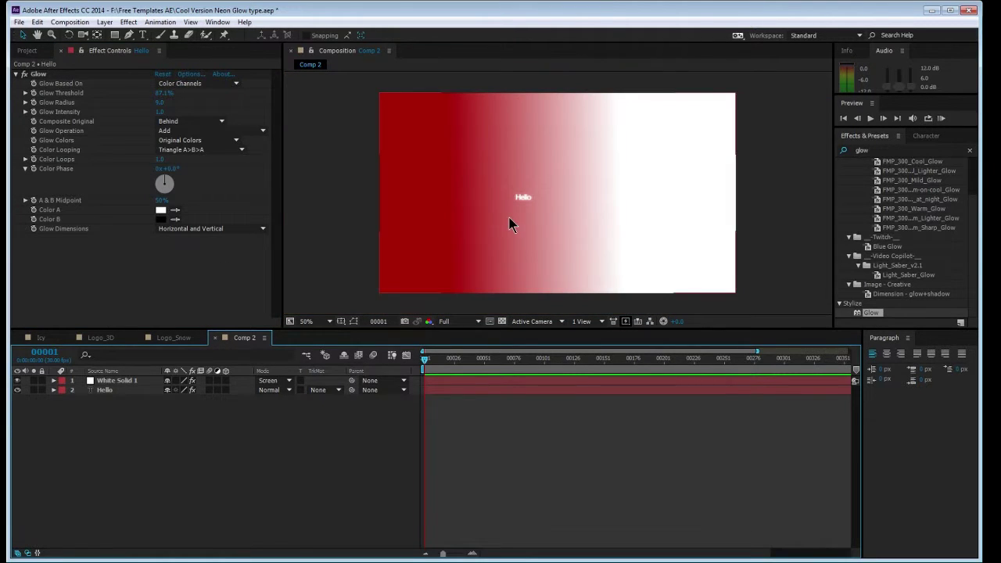
click(101, 391)
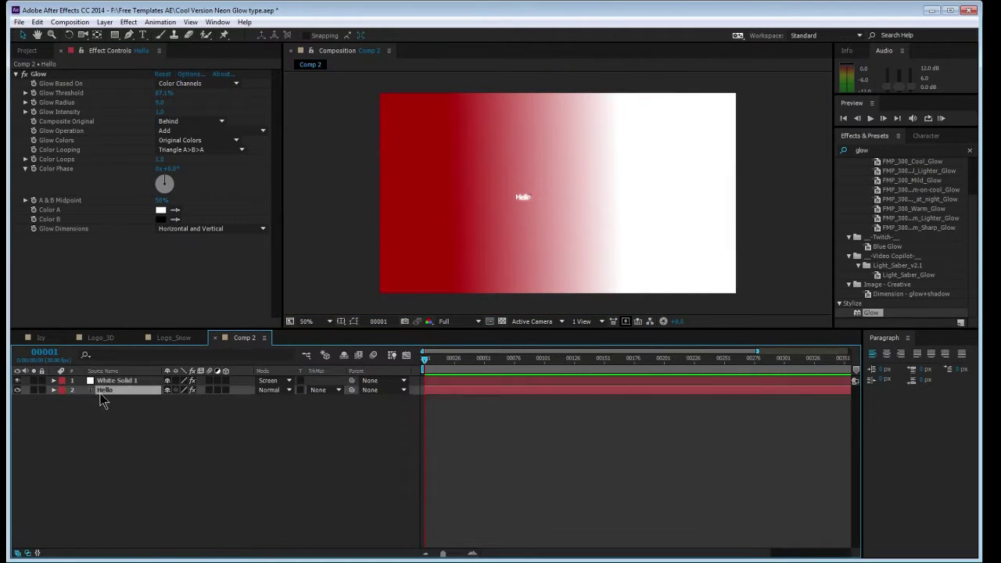
key(period)
key(period)
drag(435, 206, 351, 206)
key(comma)
key(F2)
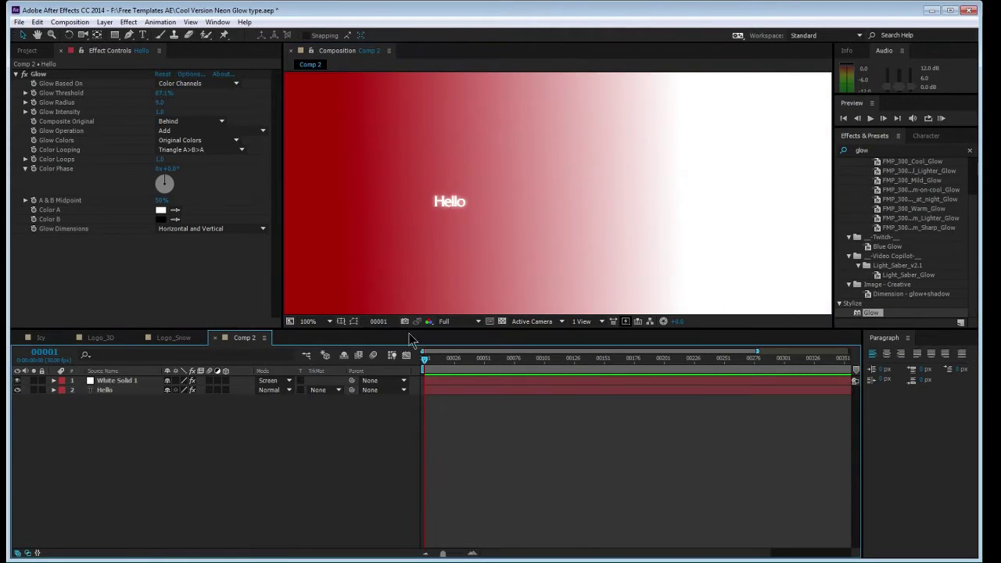
- Move the Hello text further left, checking it against White Solid 1's gradient
click(359, 211)
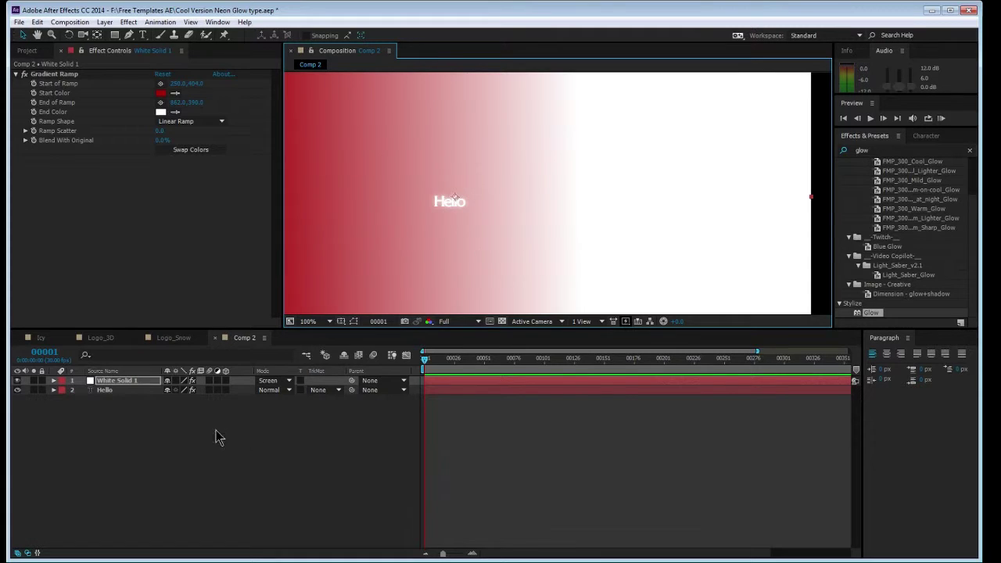
key(comma)
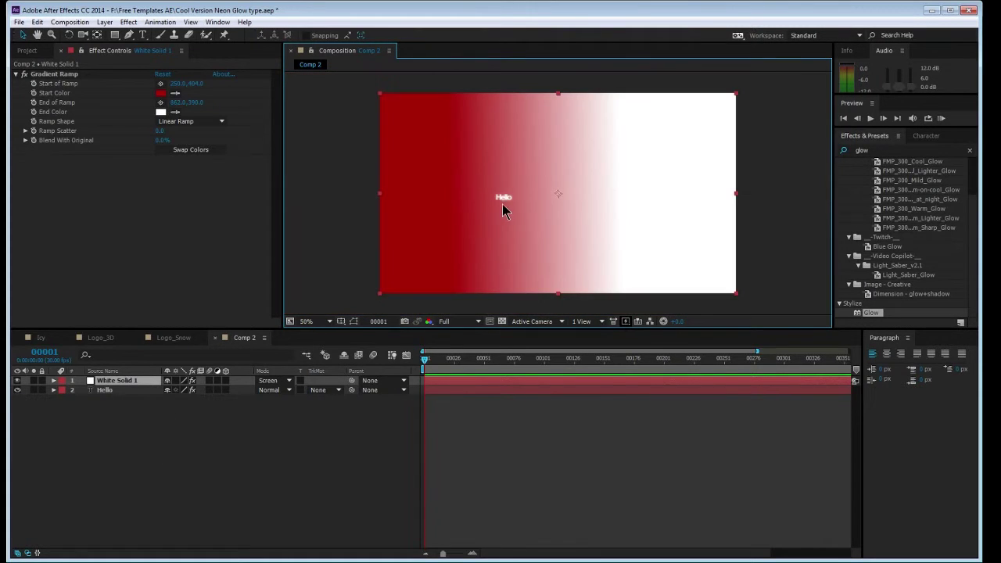
click(130, 391)
key(period)
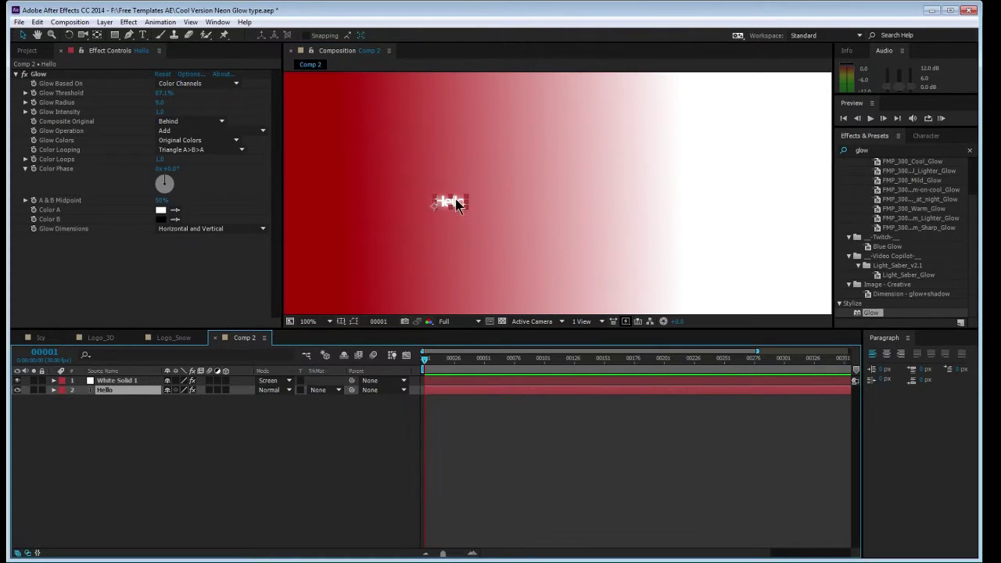
drag(457, 204, 344, 203)
click(246, 418)
key(comma)
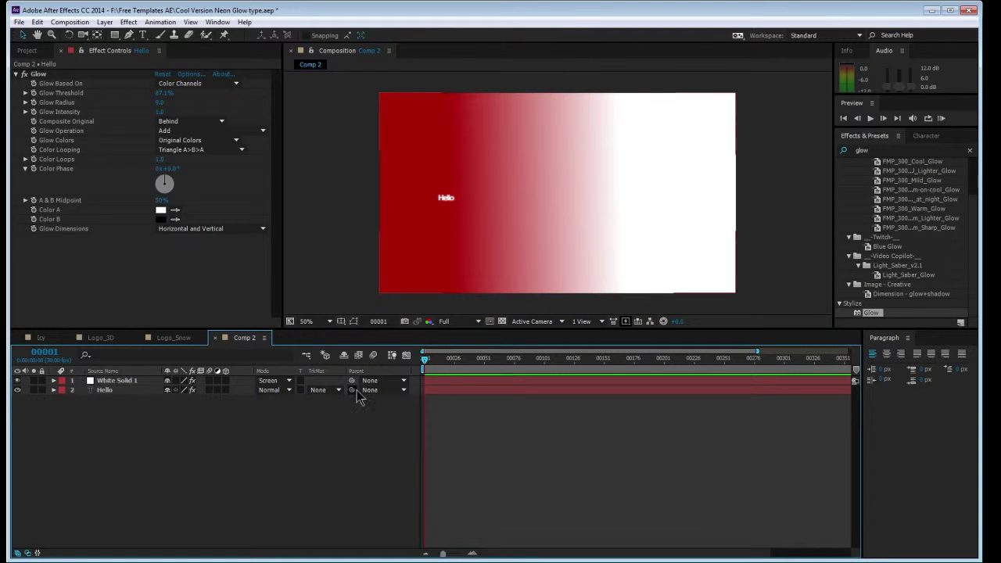
click(445, 197)
click(112, 391)
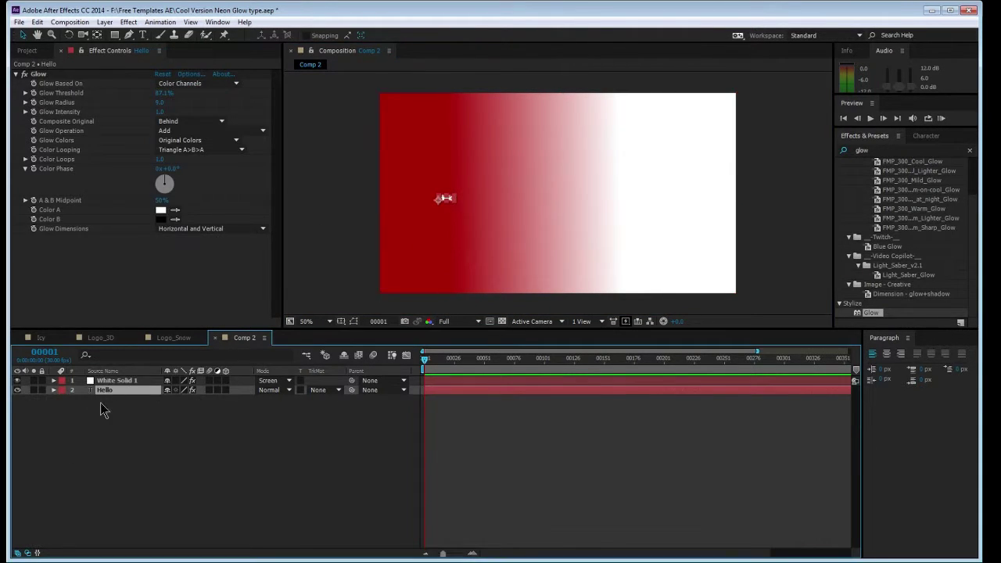
- Set Hello's Glow Threshold to 60%
key(ctrl+t)
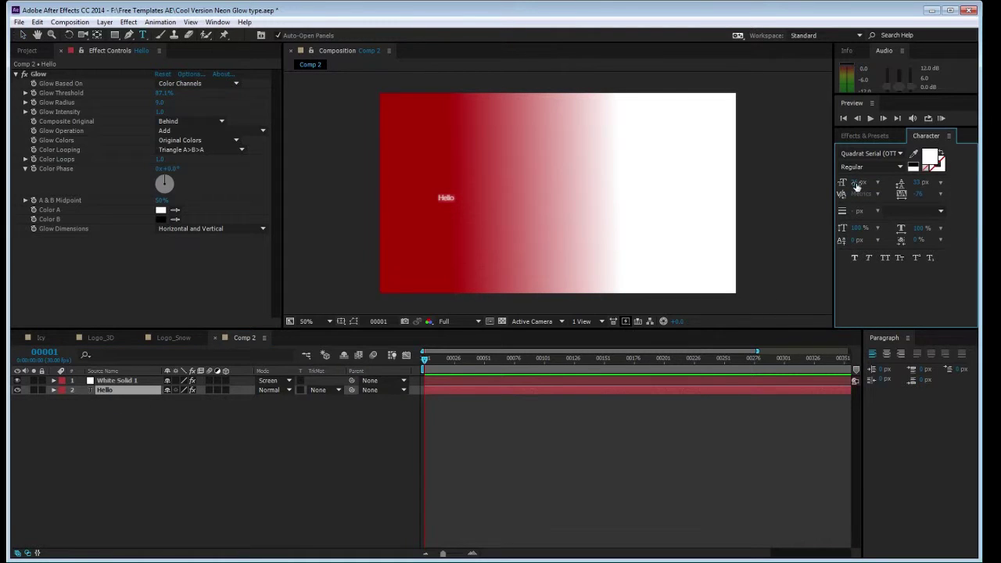
click(228, 436)
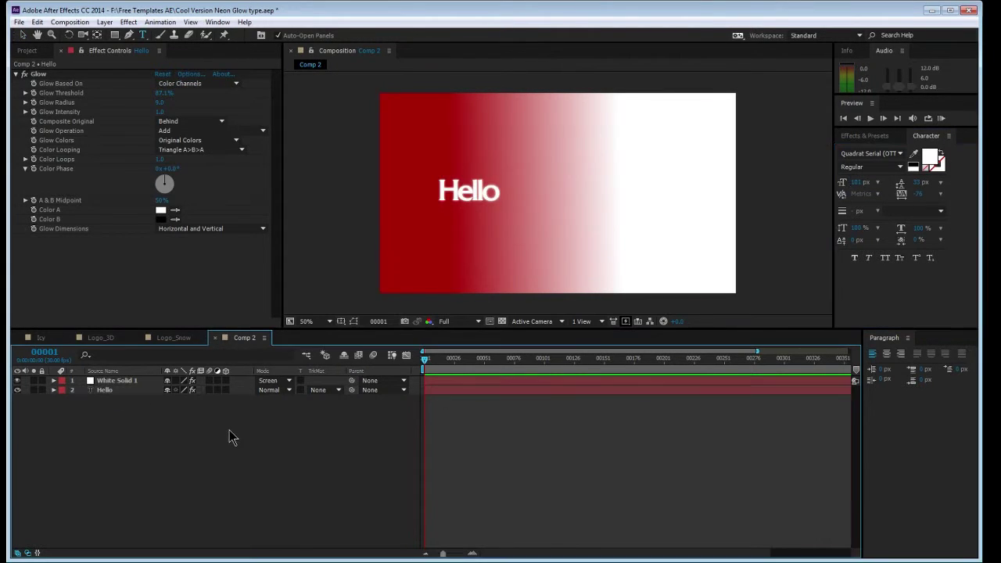
click(154, 92)
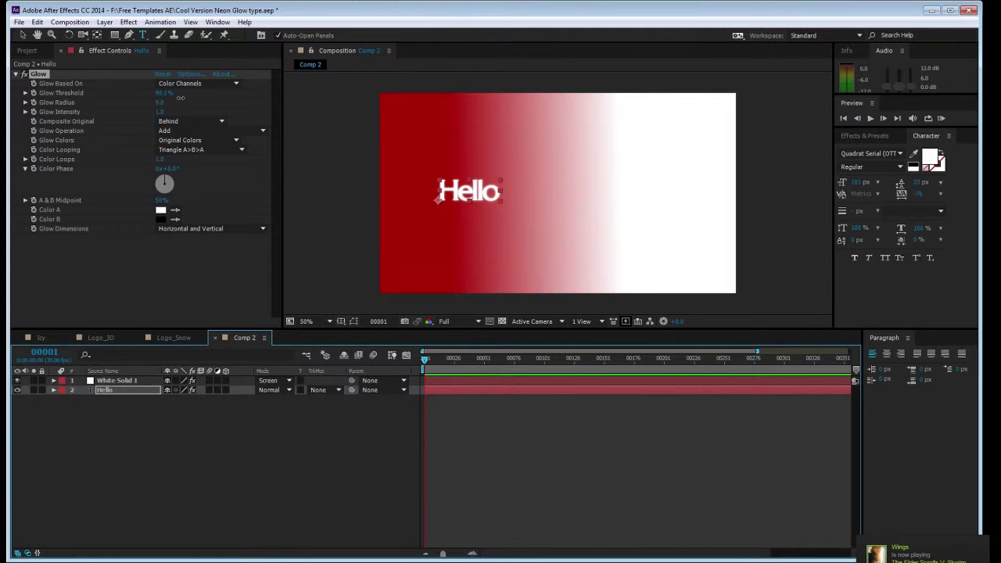
click(165, 92)
text(60)
key(Return)
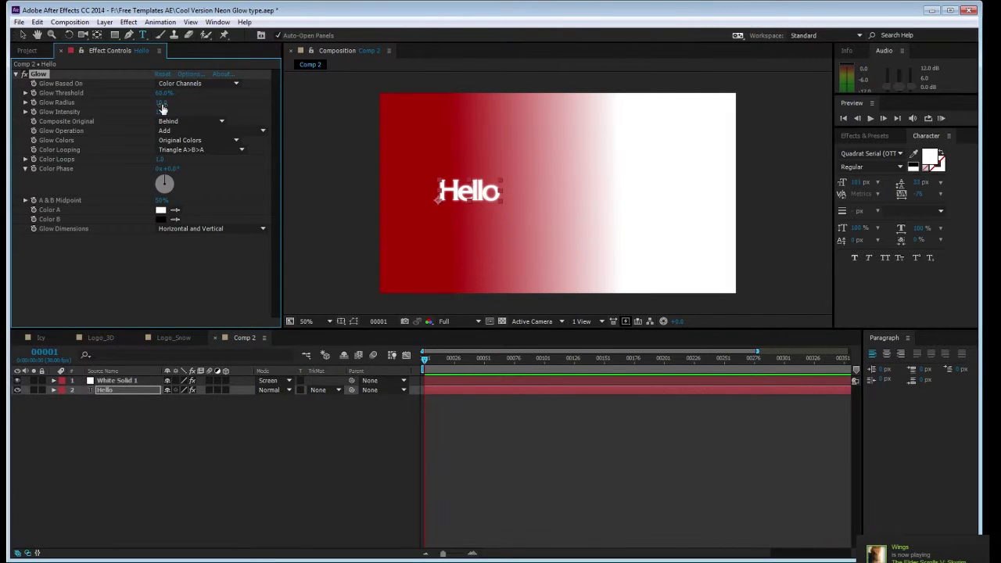
click(161, 438)
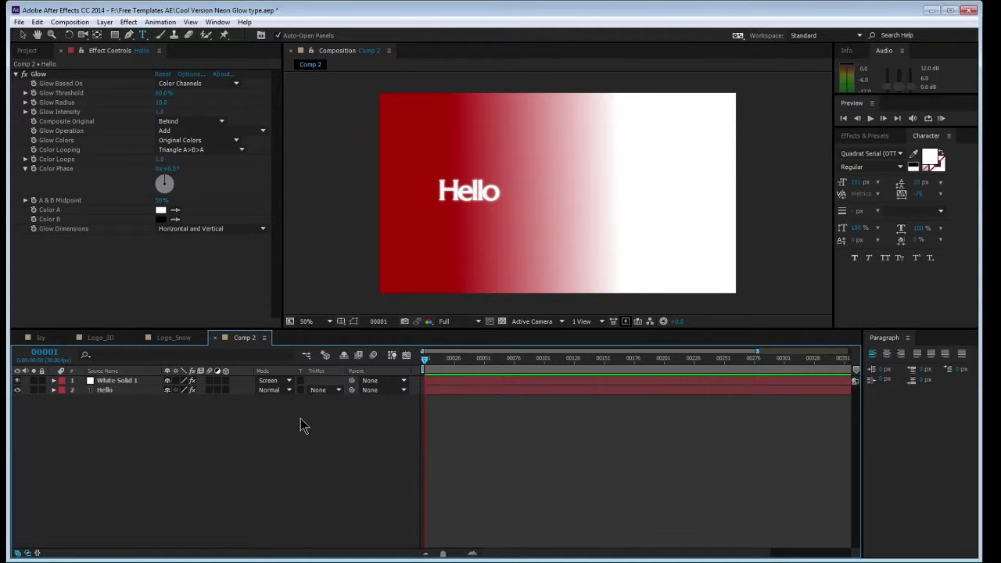
- Switch White Solid 1's blending mode to Normal
click(270, 381)
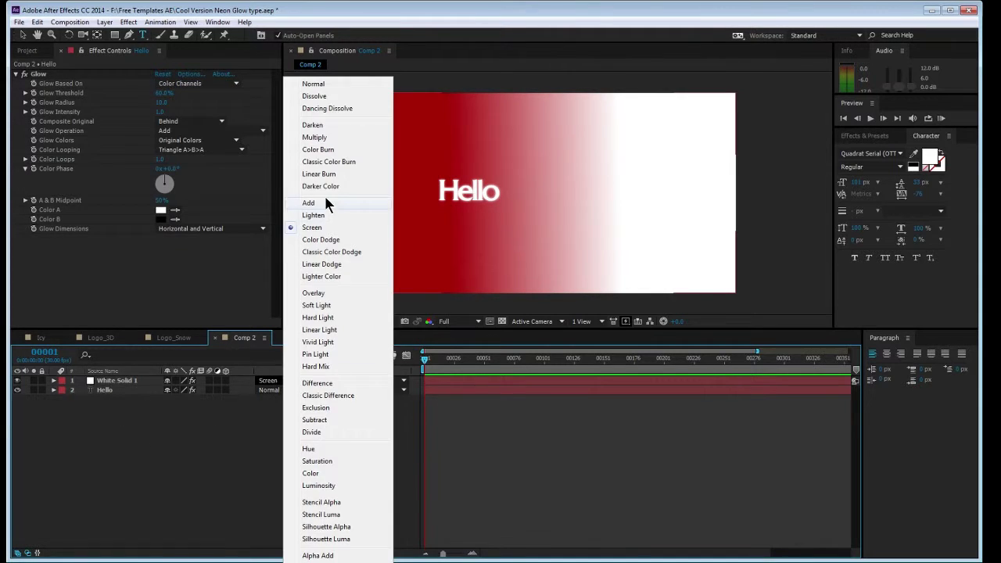
click(324, 85)
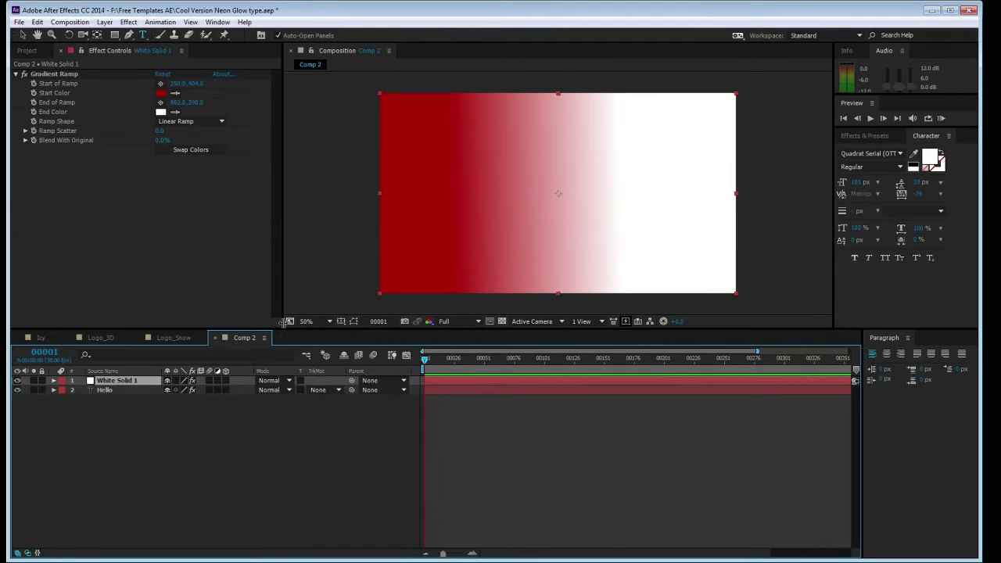
click(218, 465)
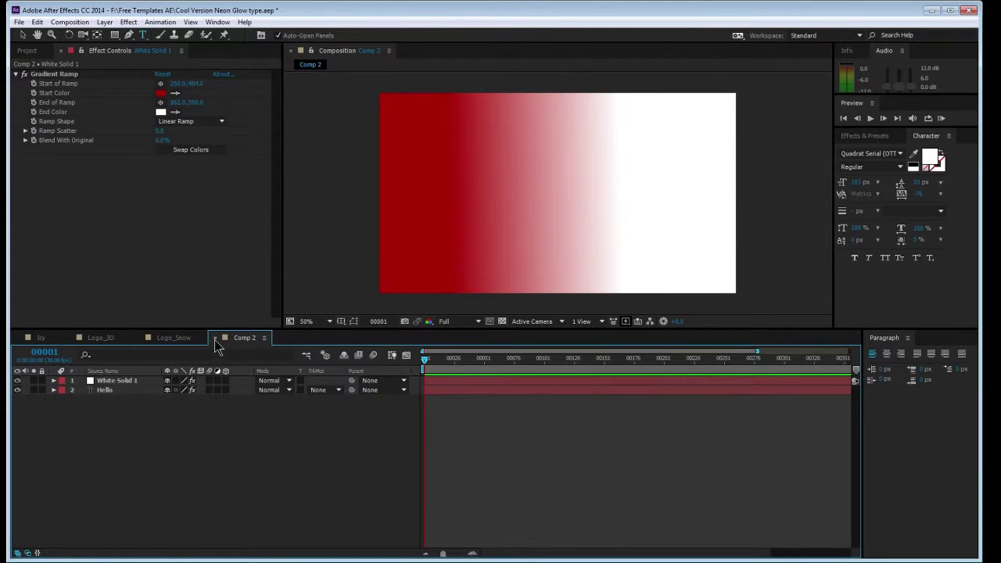
- Close the Comp 2 and Logo_Snow tabs and switch to the 16-layer Icy composition
click(216, 339)
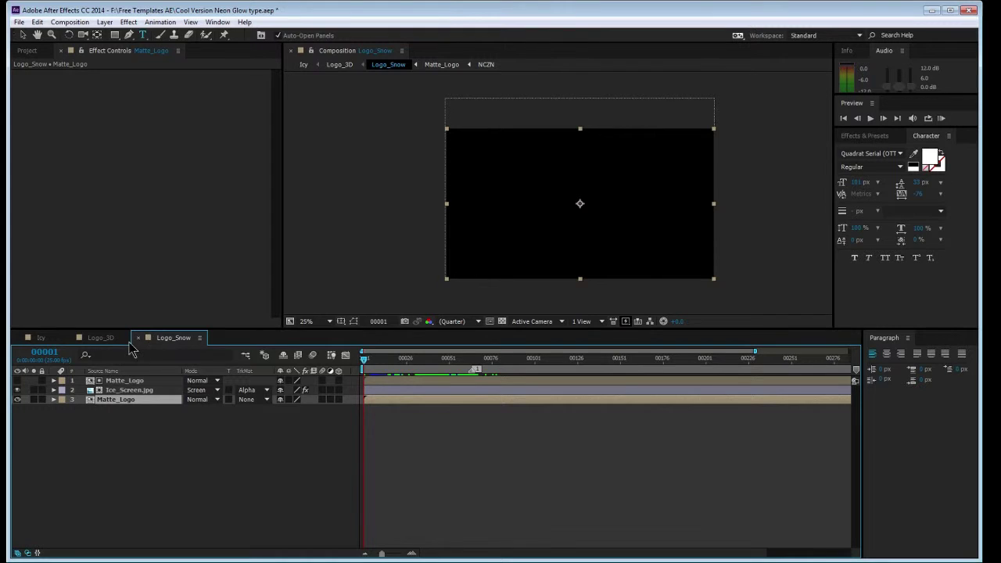
click(46, 341)
click(156, 339)
click(138, 340)
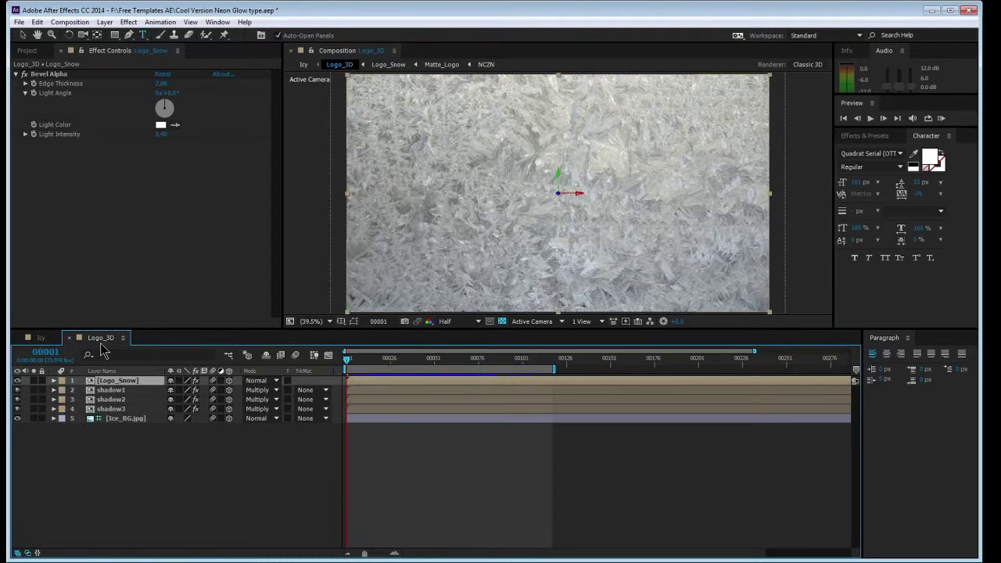
click(40, 338)
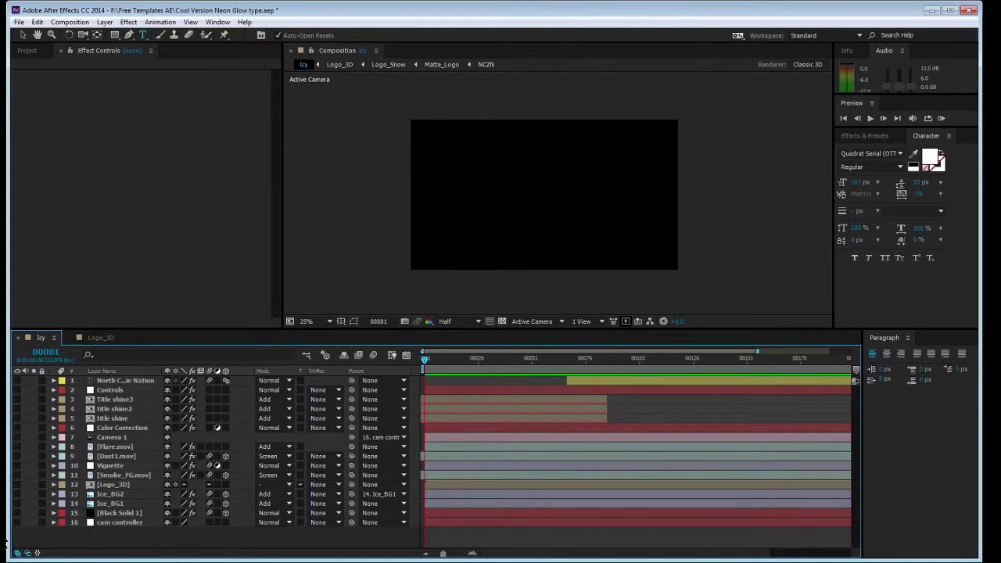
click(114, 523)
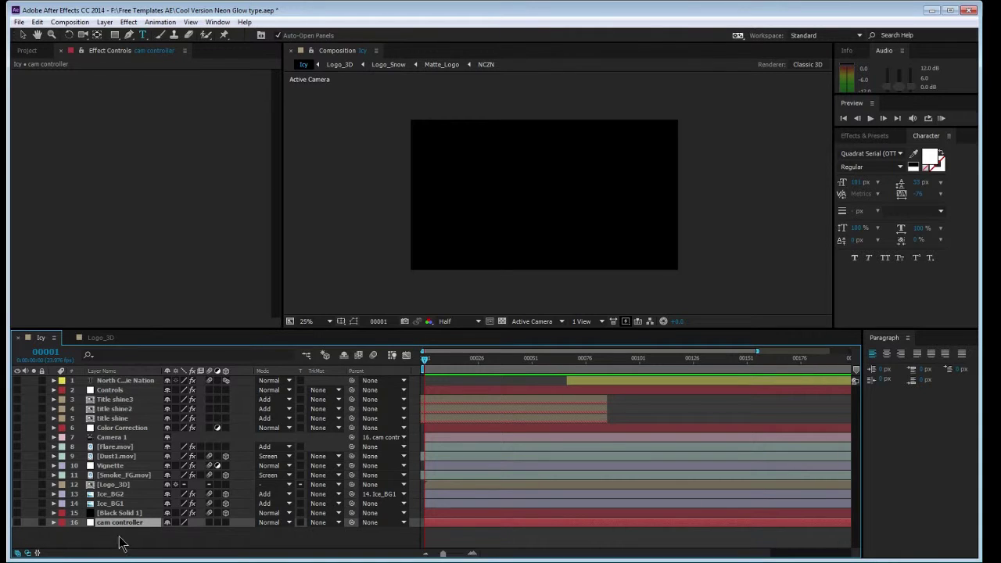
click(121, 544)
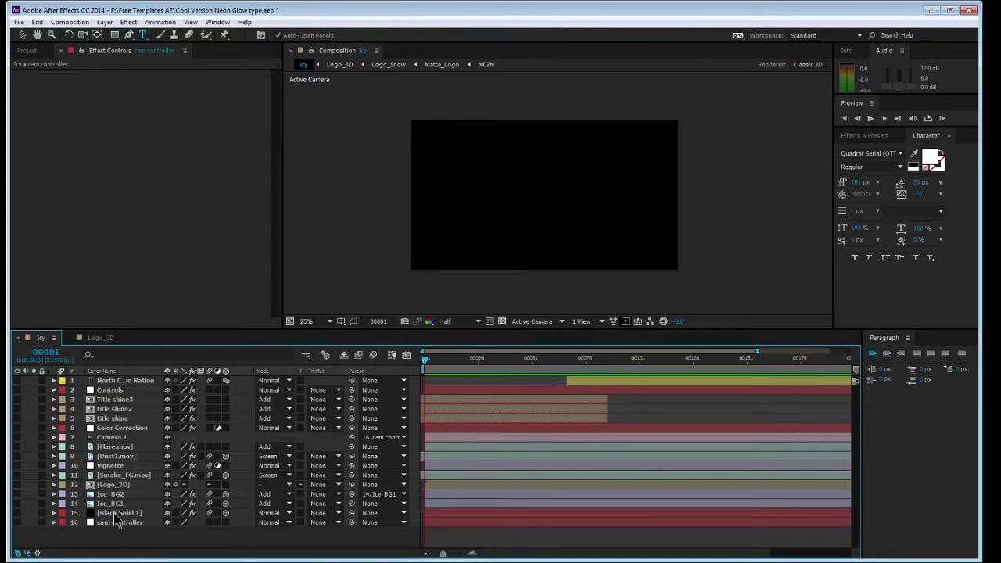
- Select Black Solid 1 and inspect its Gradient Ramp effect
click(116, 513)
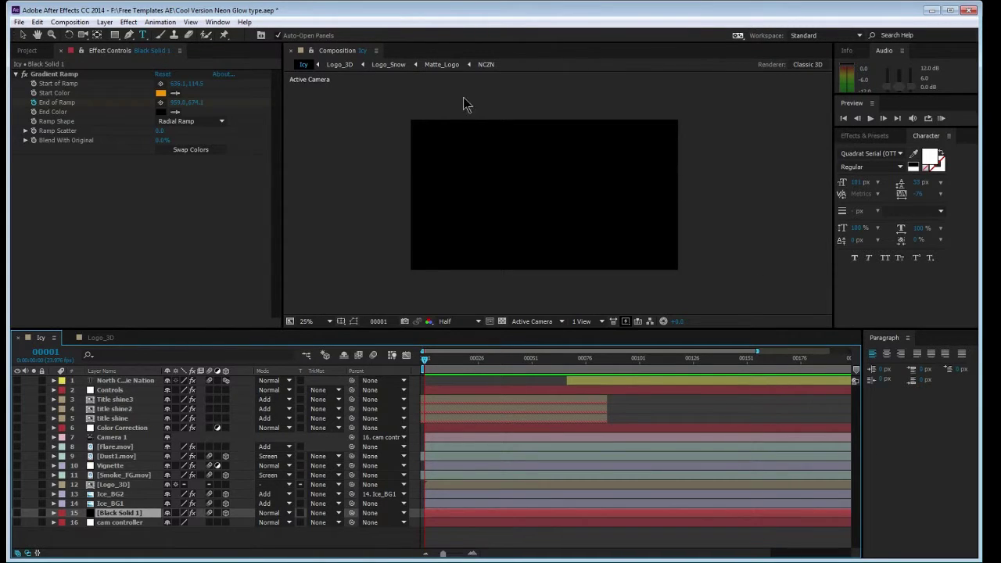
click(105, 22)
mouse_move(125, 35)
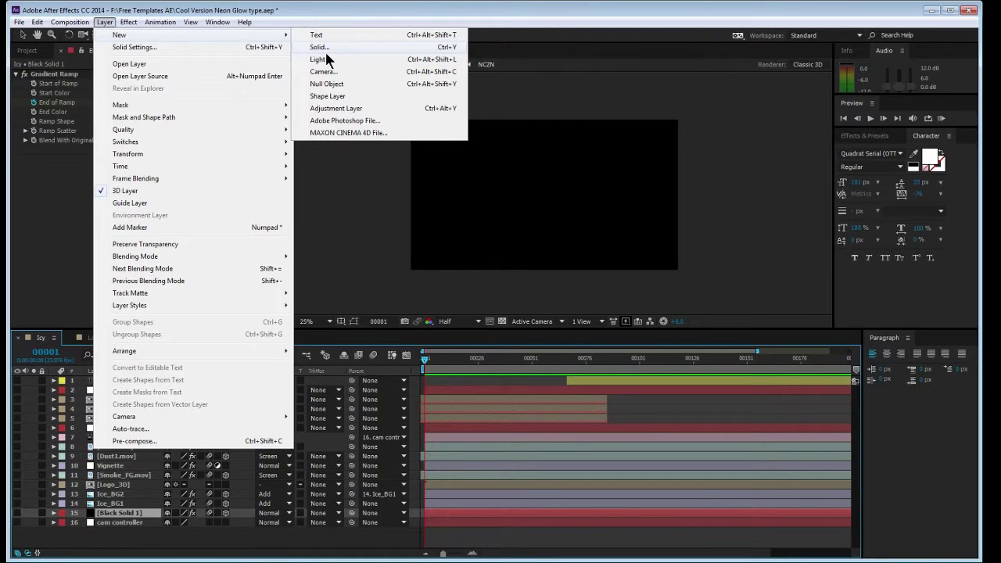
click(27, 239)
click(63, 77)
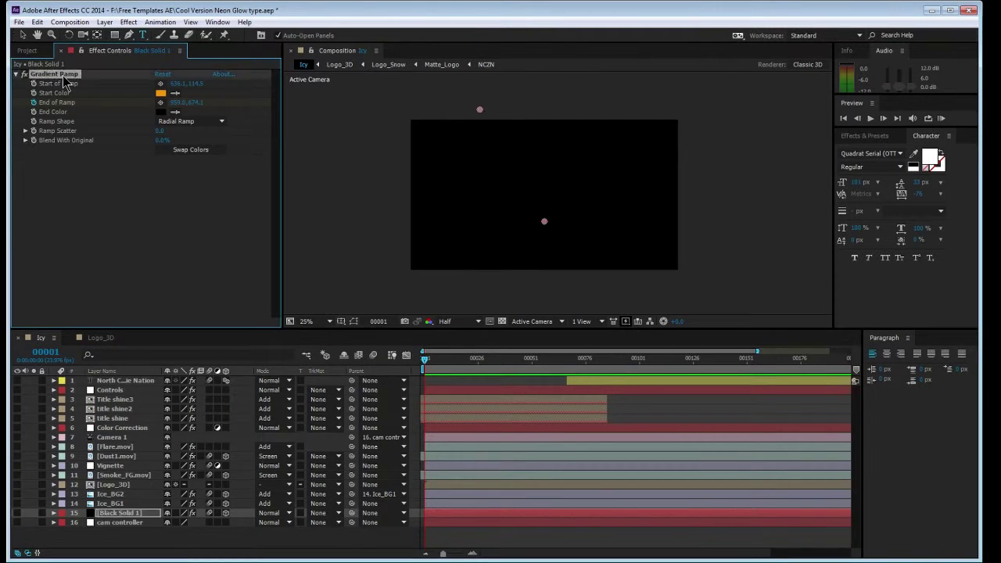
- Toggle Black Solid 1's visibility and reveal Ice_BG2 and Ice_BG1 over the gradient
click(17, 512)
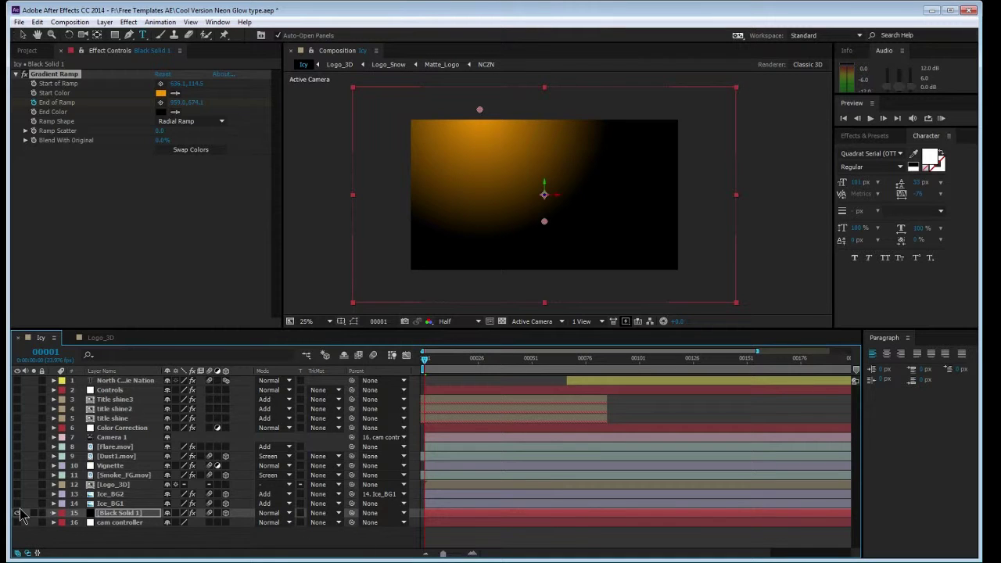
click(17, 512)
click(17, 512)
drag(17, 503, 17, 493)
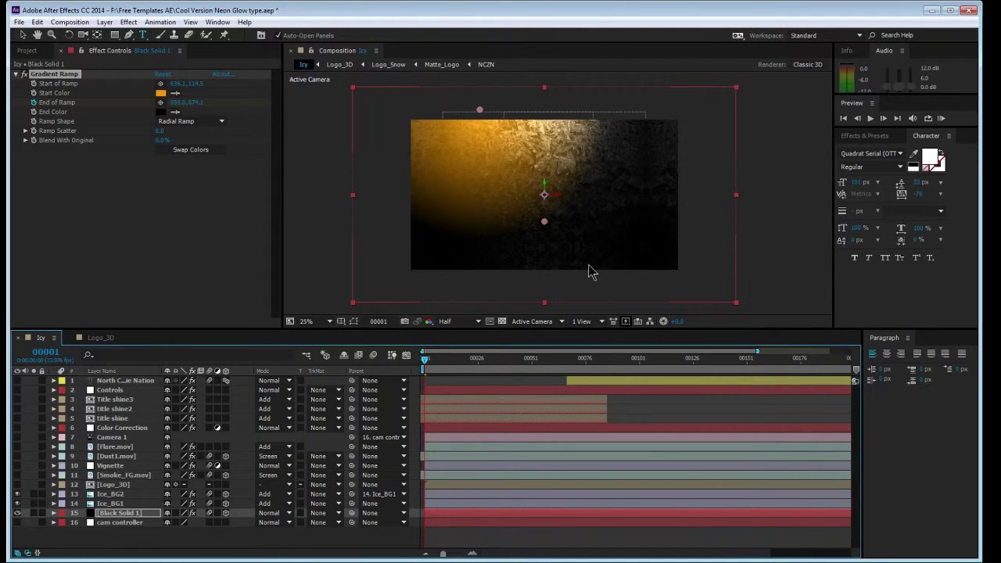
key(ctrl+t)
click(275, 504)
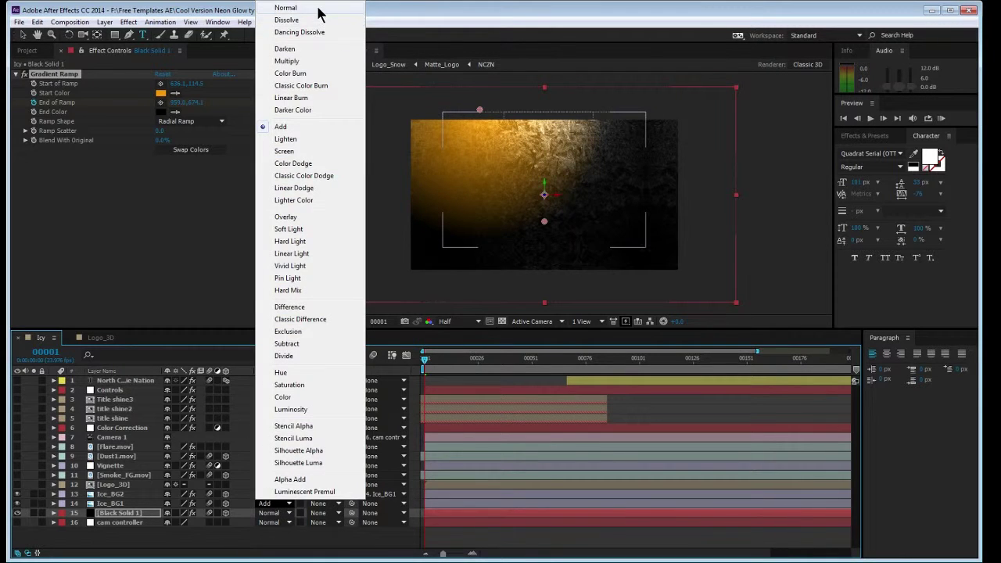
click(314, 8)
click(271, 504)
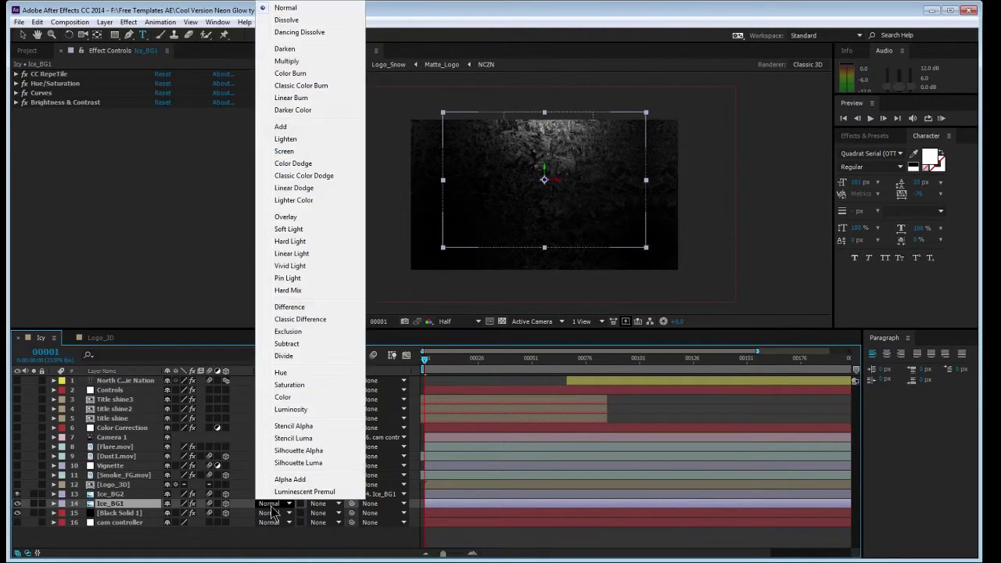
click(309, 126)
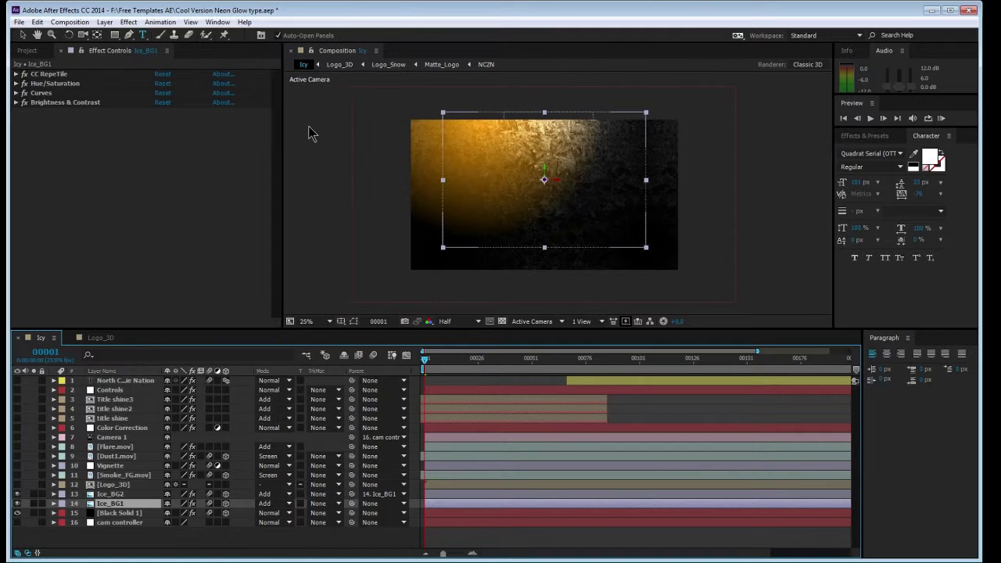
click(244, 546)
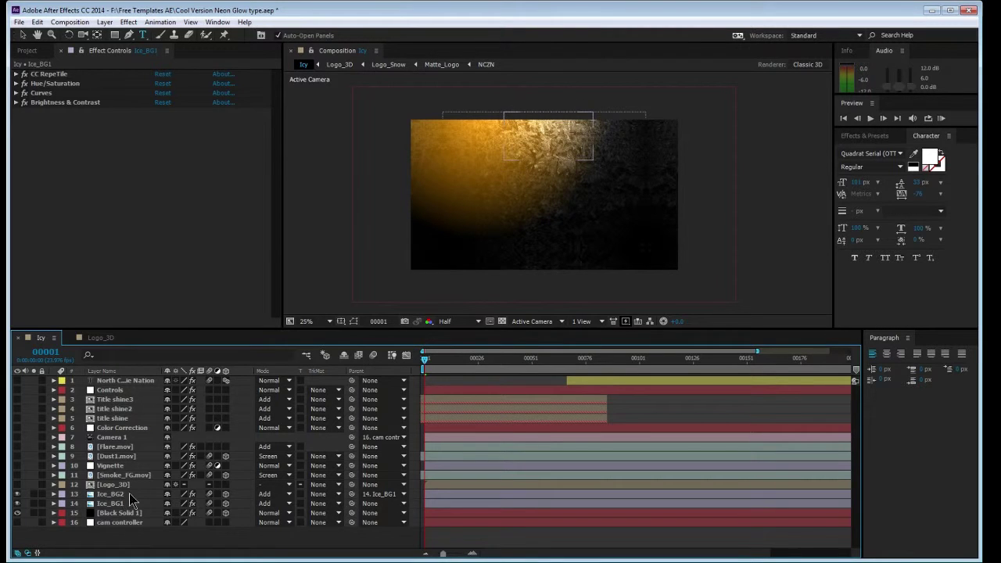
click(445, 497)
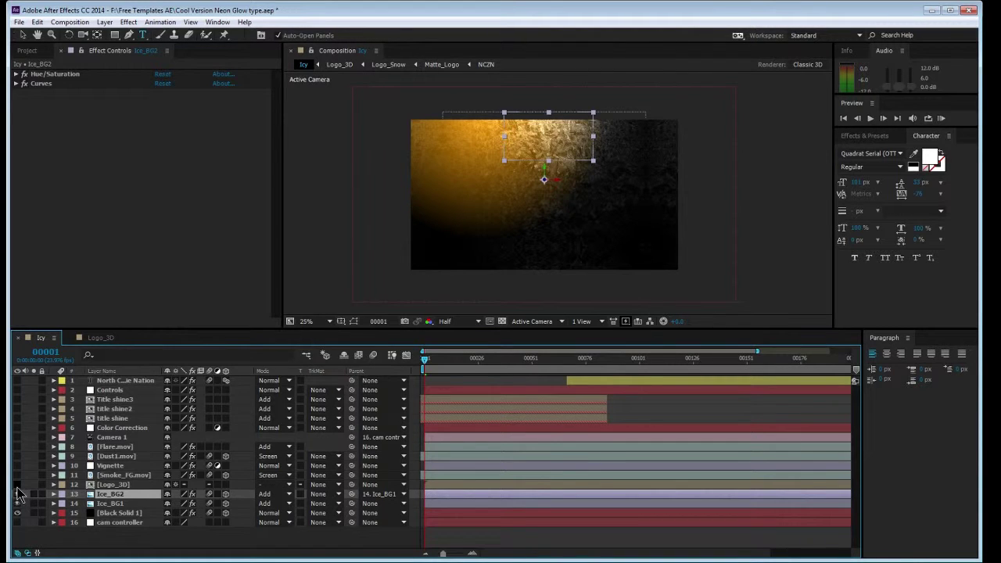
- Show the Logo_3D layer and scrub to frame 29 to see the NCZN logo form
click(18, 485)
drag(425, 362, 485, 366)
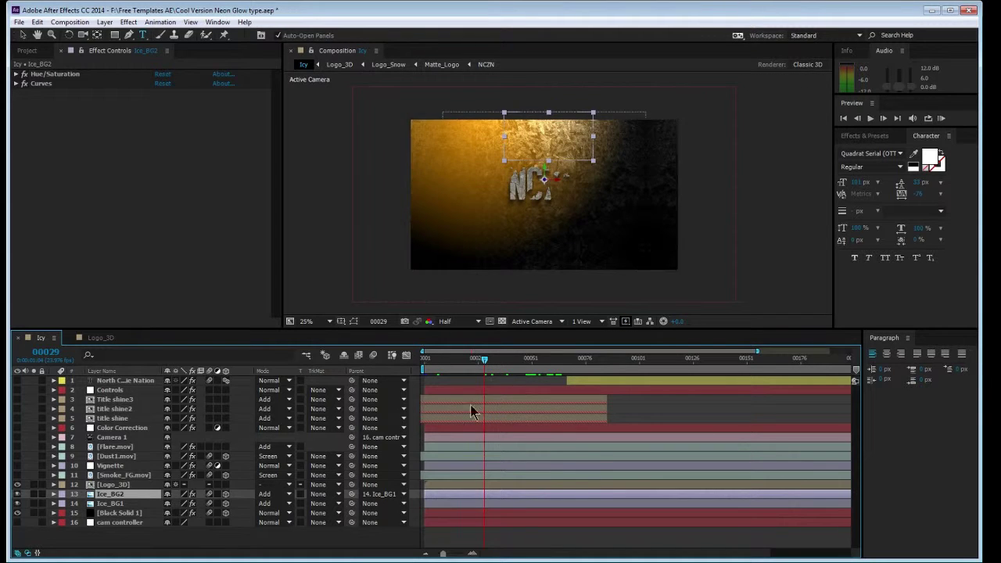
click(101, 486)
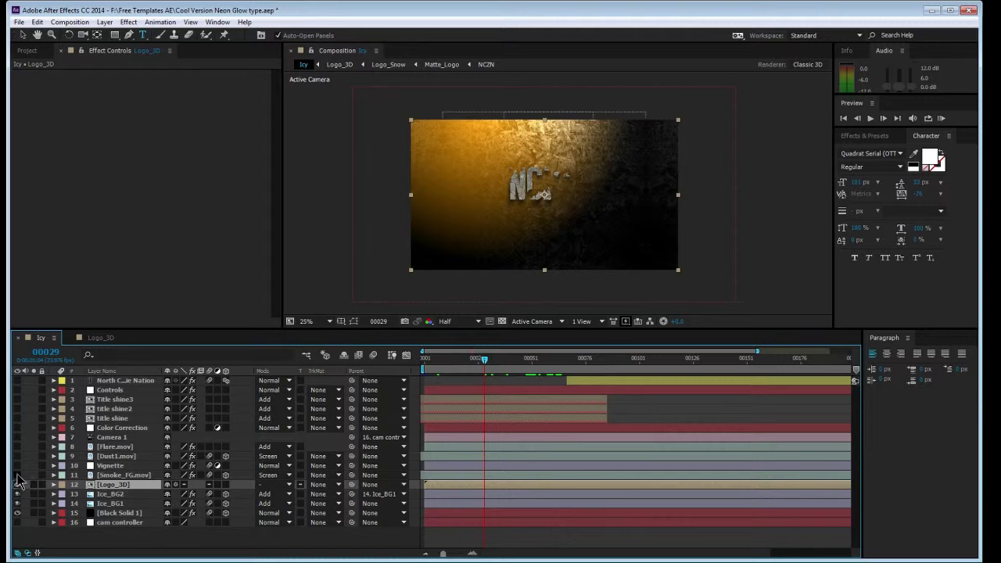
- Show Smoke_FG.mov and scrub to frame 51 to preview the blue smoke
click(18, 484)
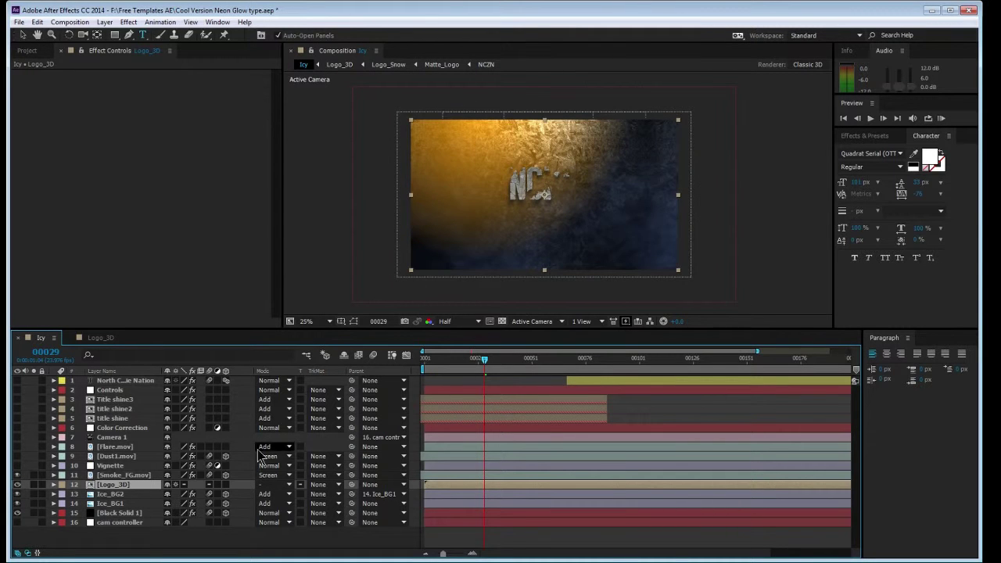
drag(501, 368, 526, 371)
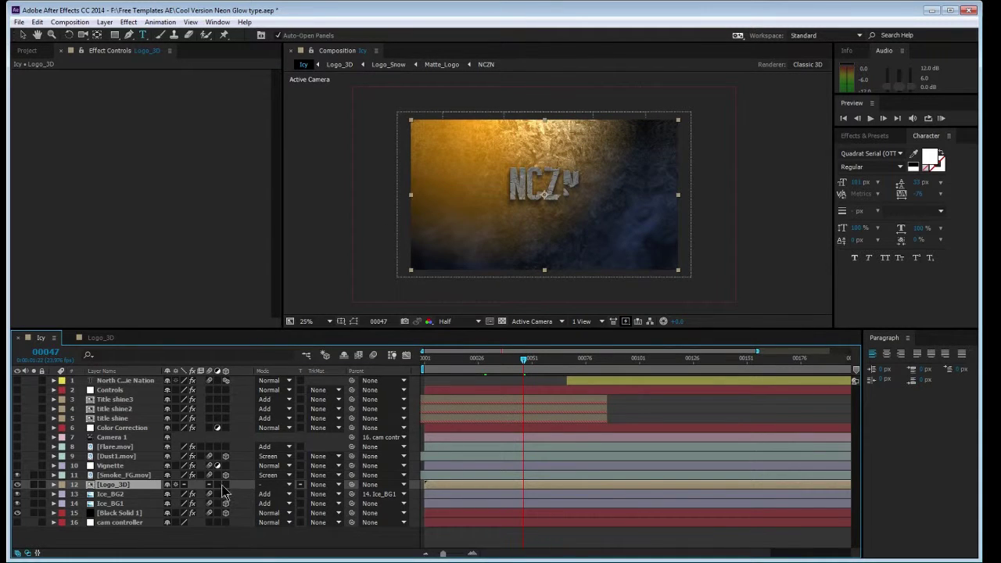
ctrl+click(133, 474)
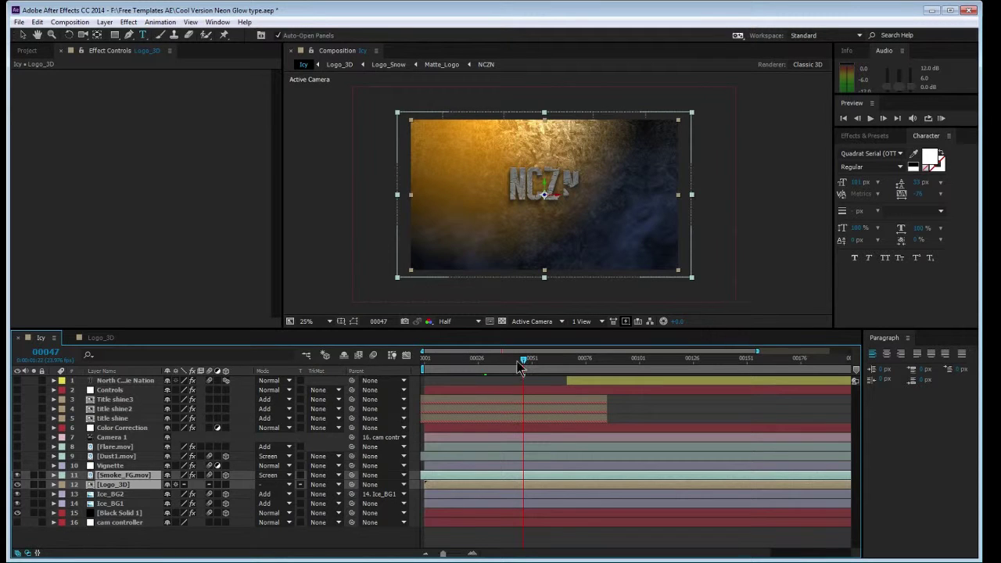
mouse_move(524, 362)
mouse_down()
mouse_move(558, 359)
mouse_move(532, 366)
mouse_up()
- Move Ice_BG2 below Ice_BG1 and turn on the Vignette layer
drag(109, 493, 132, 507)
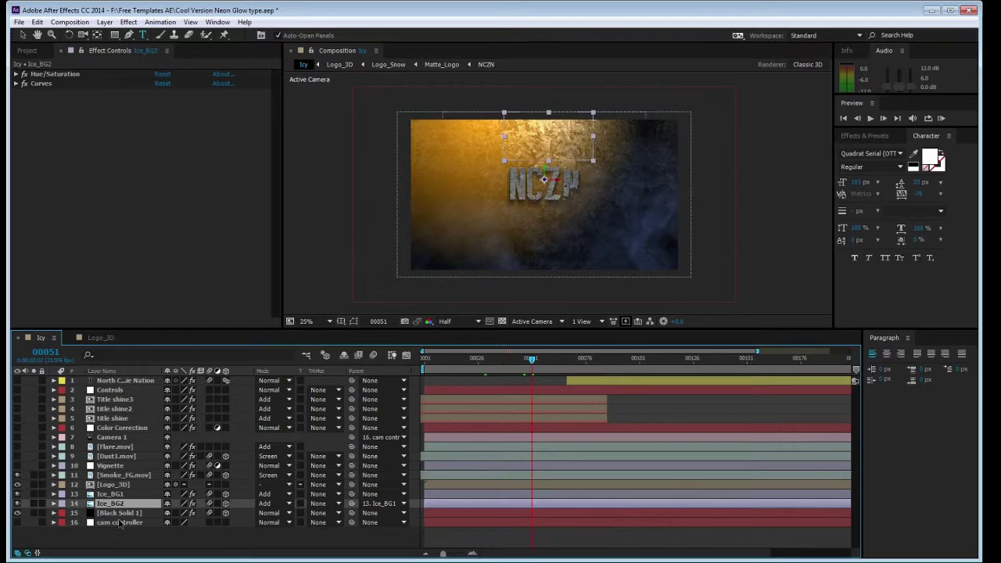
click(127, 476)
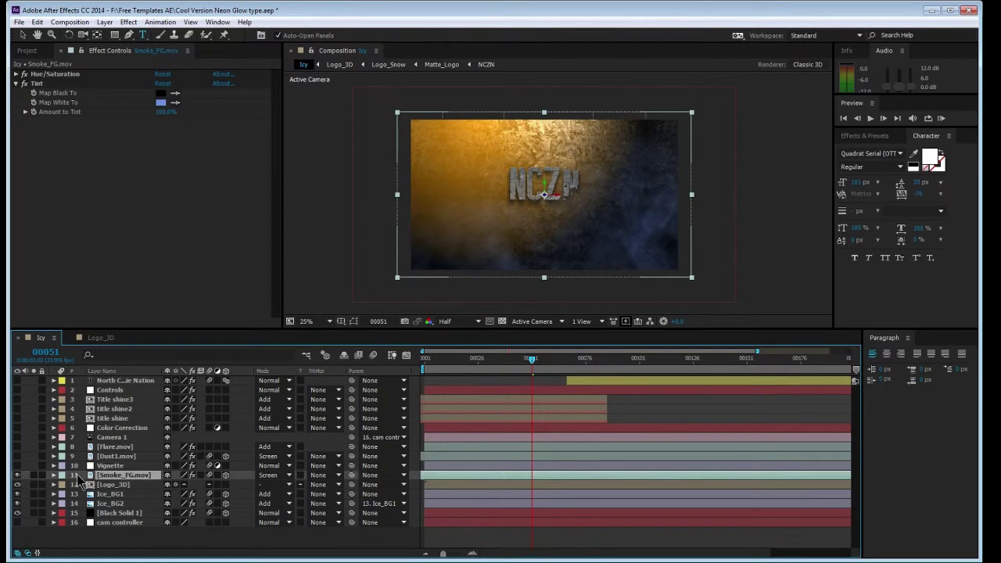
click(17, 465)
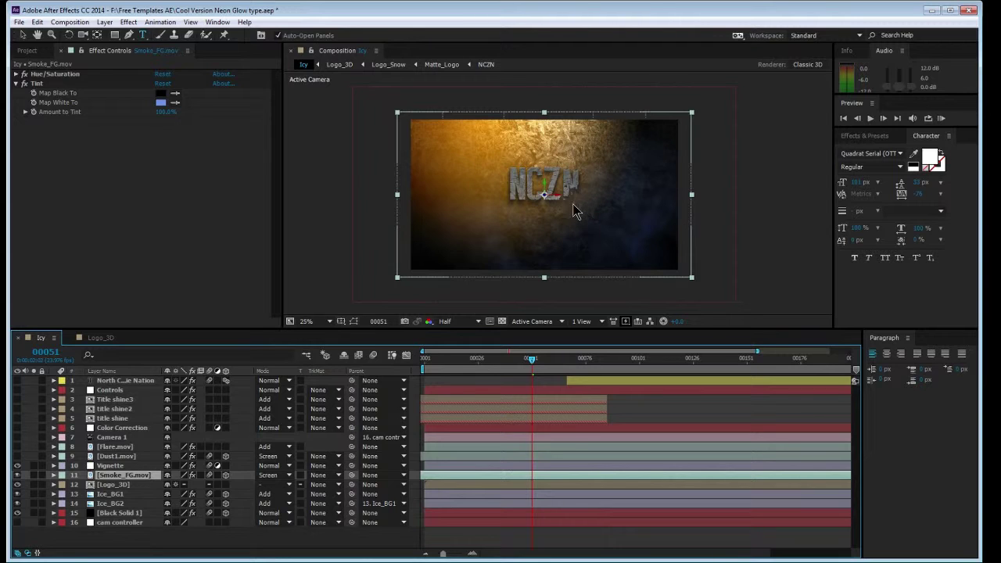
- Show the Dust1.mov particles and the Tritone-tinted Flare.mov light over the logo
click(22, 35)
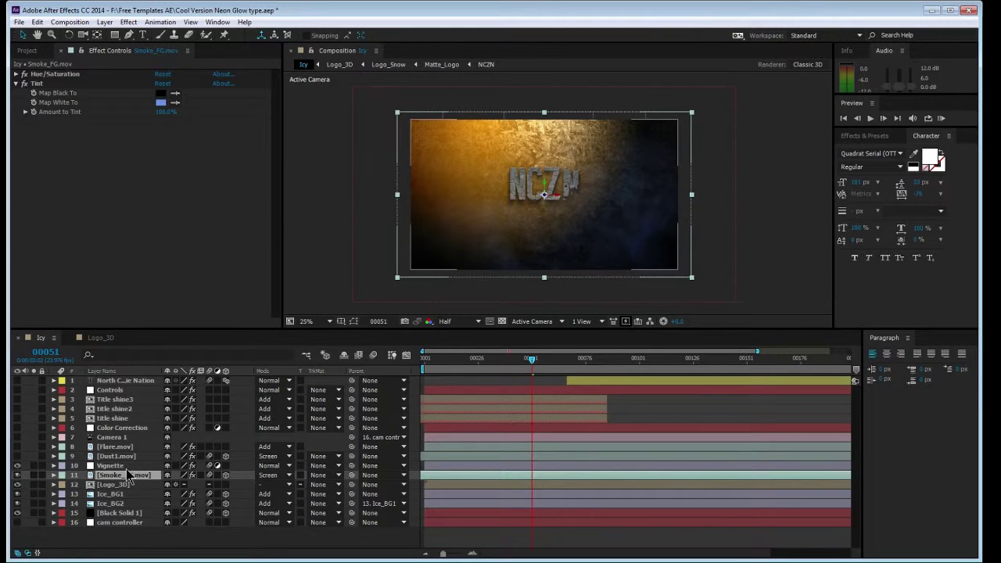
click(124, 457)
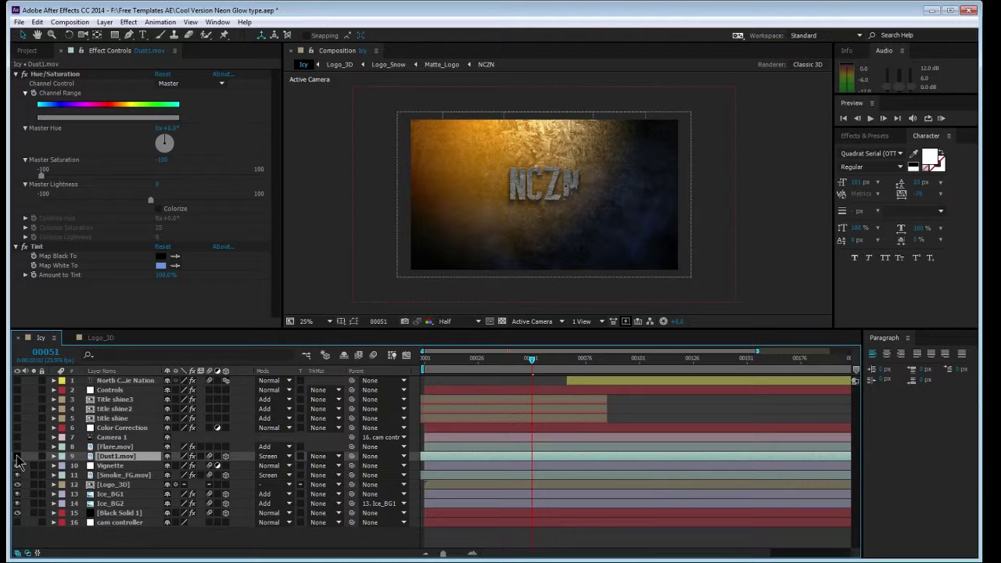
click(18, 457)
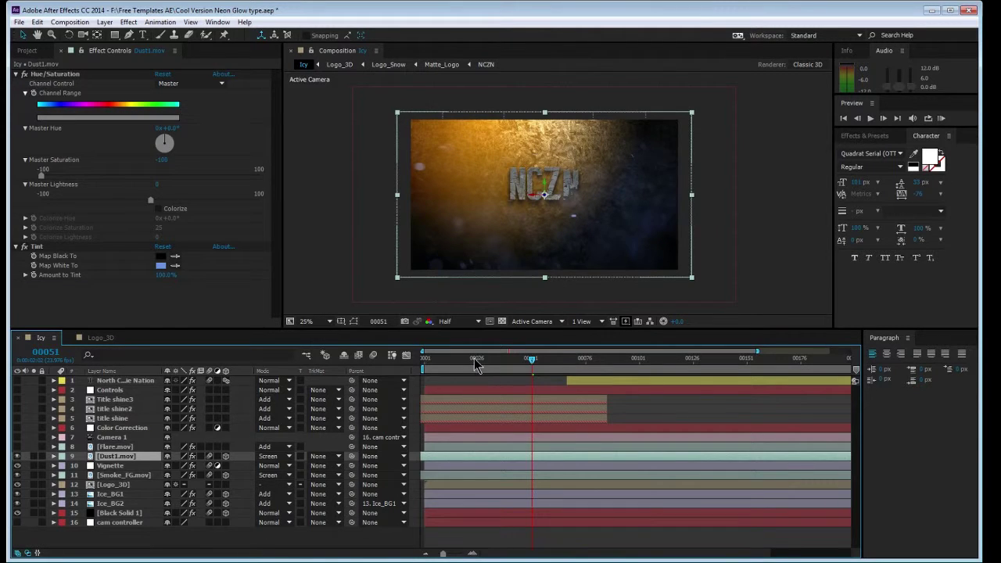
drag(479, 364, 543, 365)
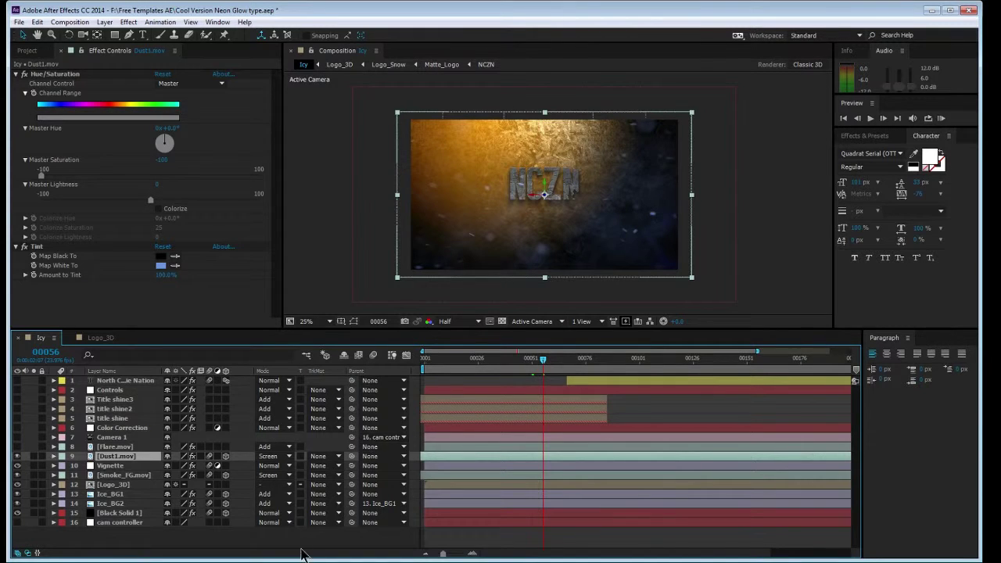
click(113, 446)
click(17, 447)
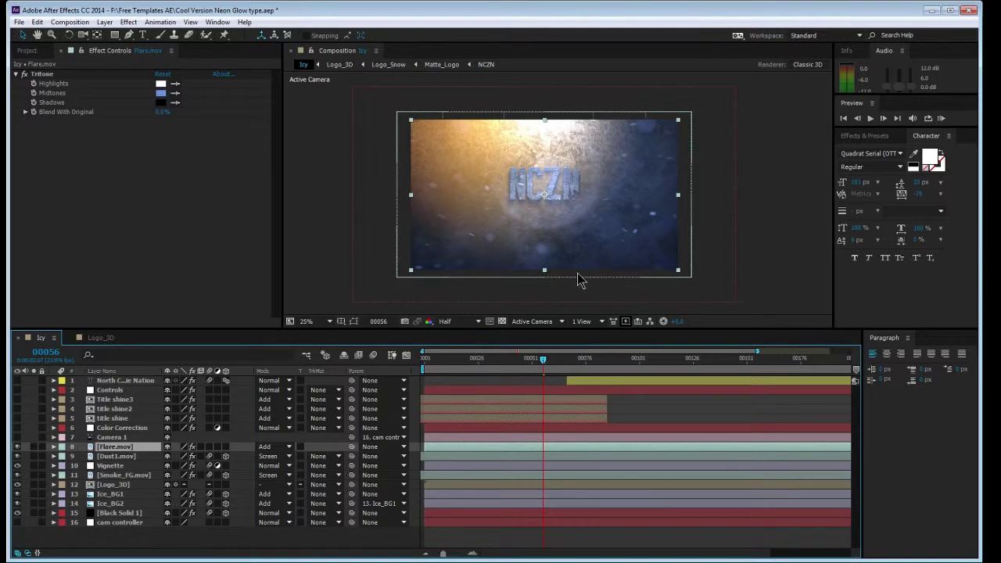
- Turn on Camera 1 and scrub to frame 29 to see the tilted view
mouse_move(544, 360)
mouse_down()
mouse_move(469, 361)
mouse_move(543, 361)
mouse_up()
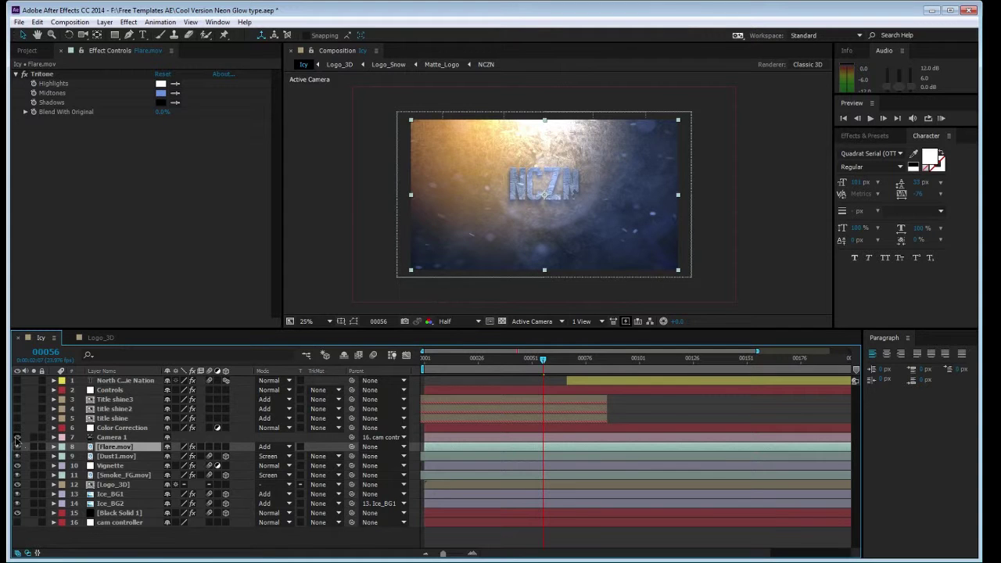
click(16, 438)
mouse_move(469, 362)
mouse_down()
mouse_move(430, 362)
mouse_move(484, 361)
mouse_up()
- Inspect the Color Correction layer and Camera 1's parenting to cam controller
click(125, 524)
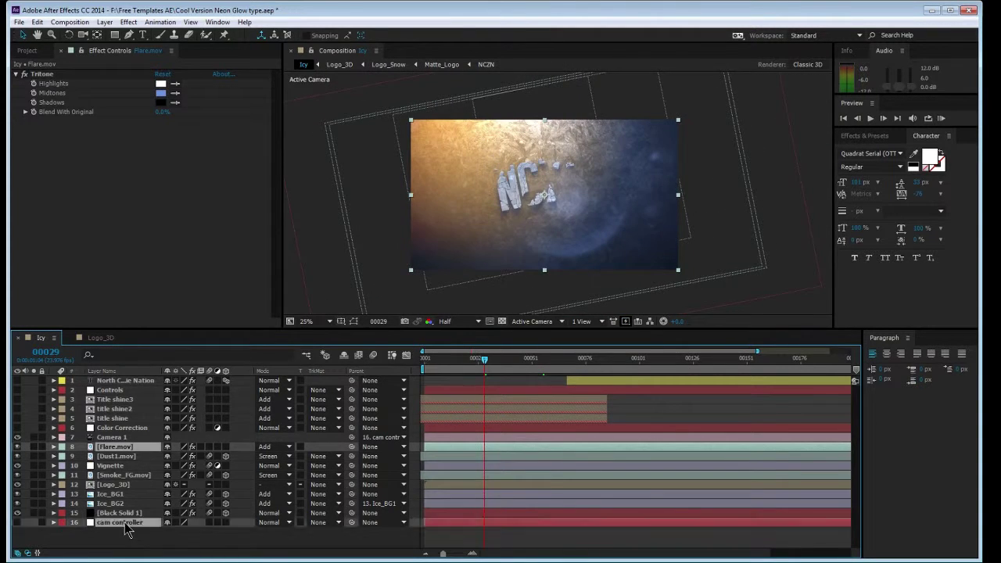
click(121, 427)
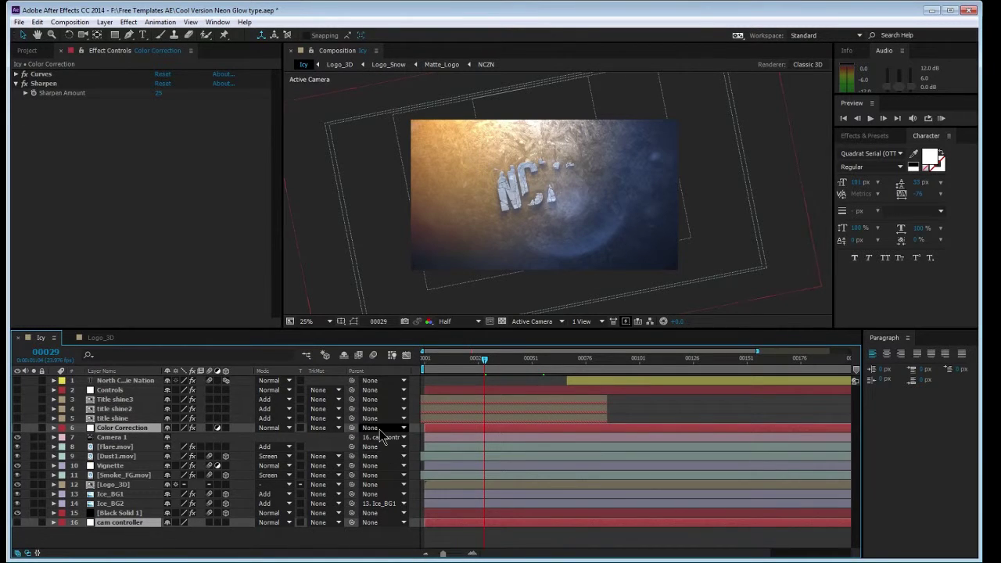
click(119, 522)
click(121, 437)
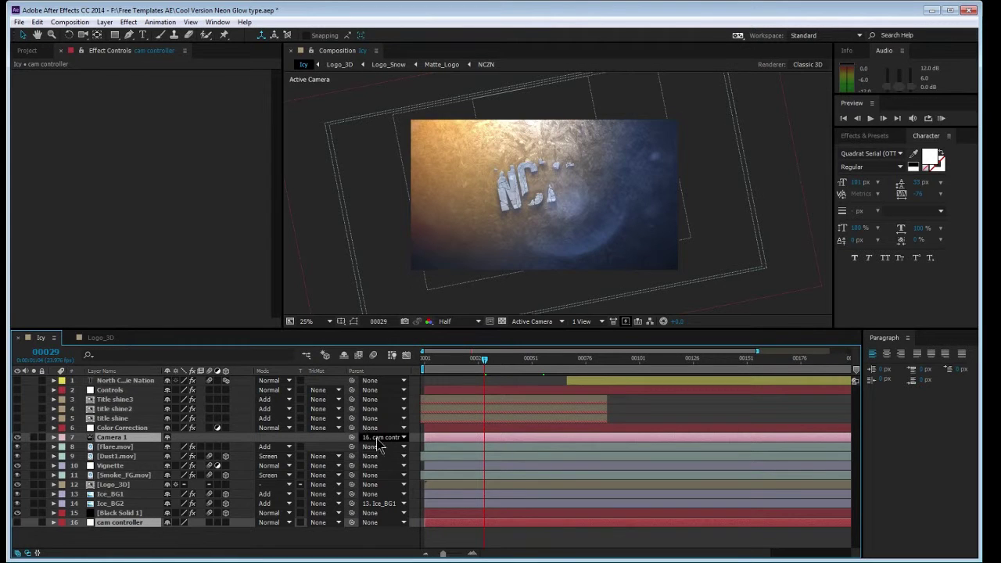
drag(351, 437, 233, 298)
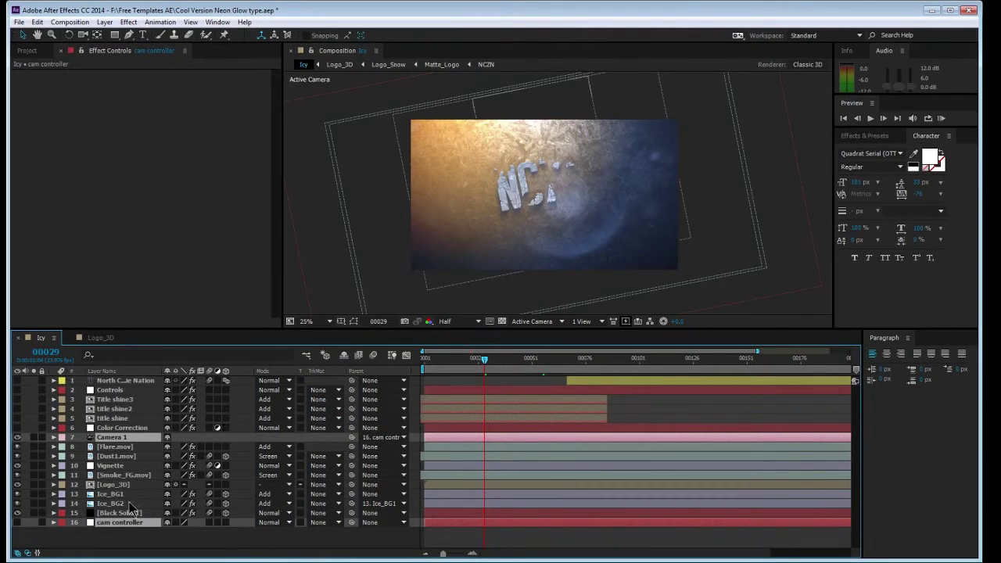
- Inspect the Color Correction layer's Curves and Sharpen effects
click(128, 429)
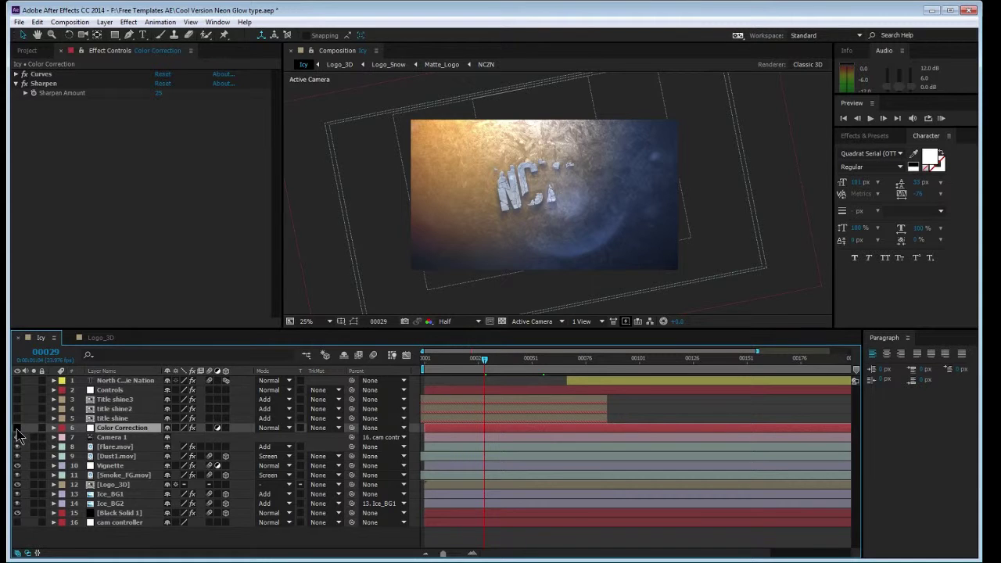
click(45, 83)
key(ctrl+a)
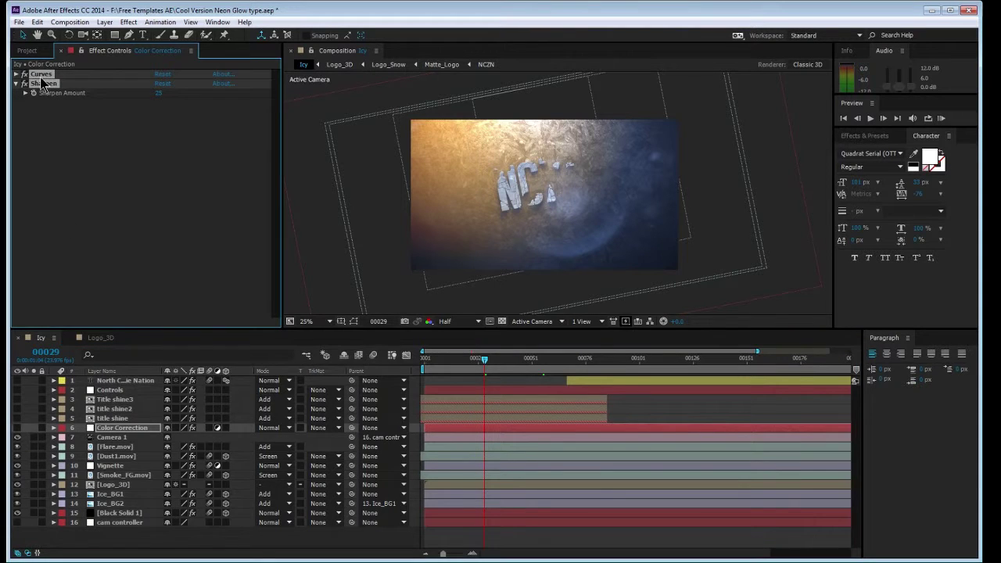
click(659, 415)
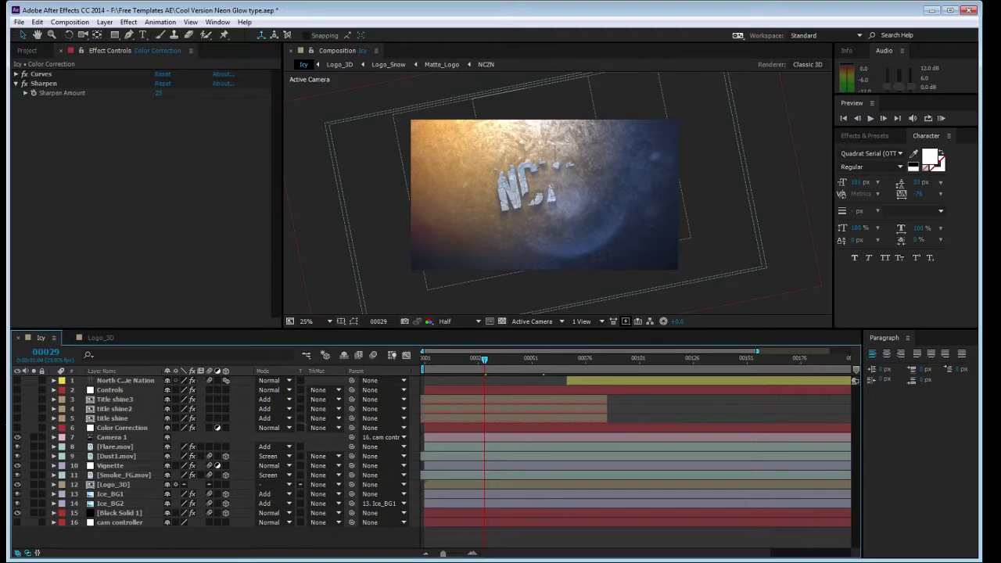
- Toggle the Color Correction grading to compare, then show title shine2 and Title shine3 again
click(17, 428)
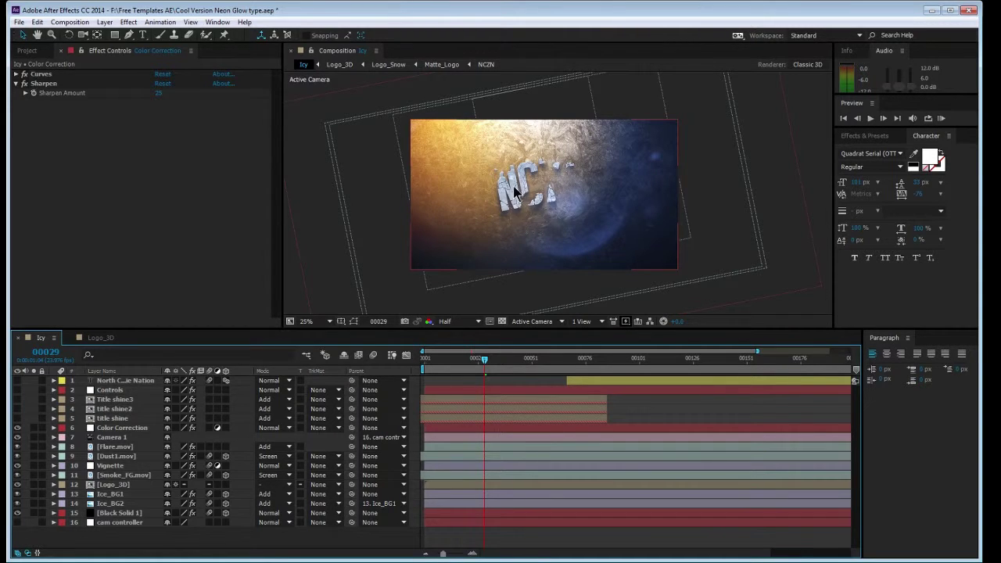
click(17, 428)
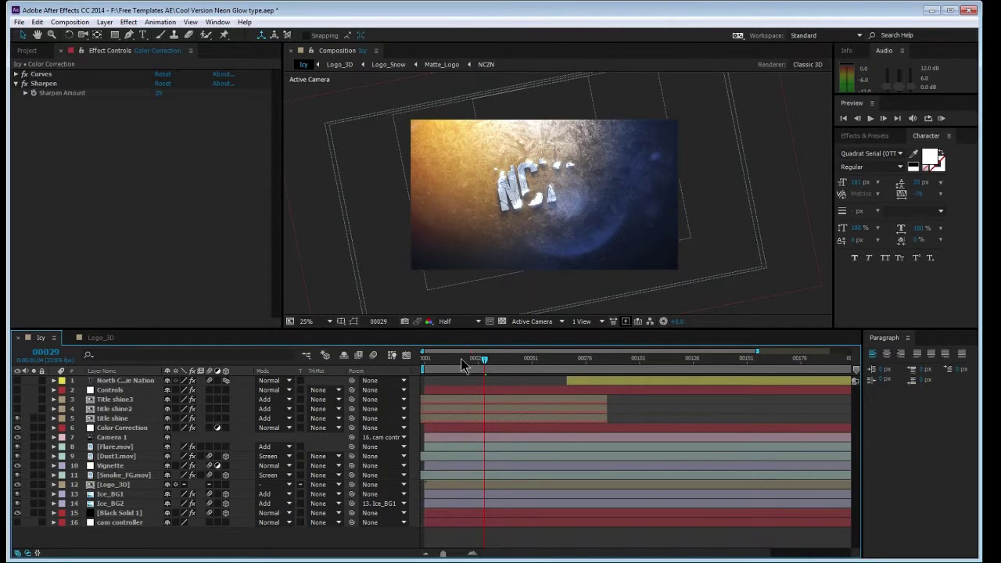
drag(461, 358, 483, 364)
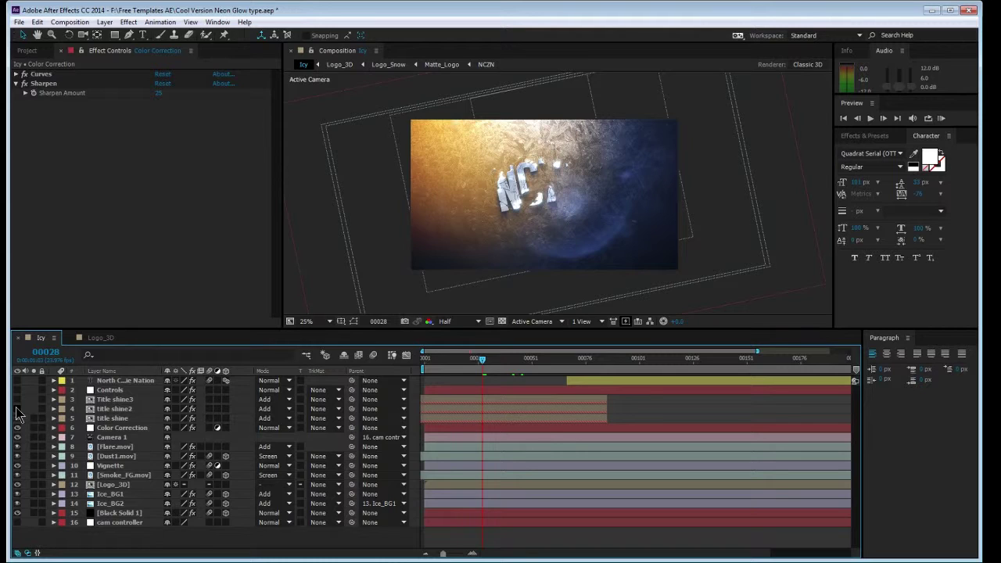
click(17, 409)
click(17, 399)
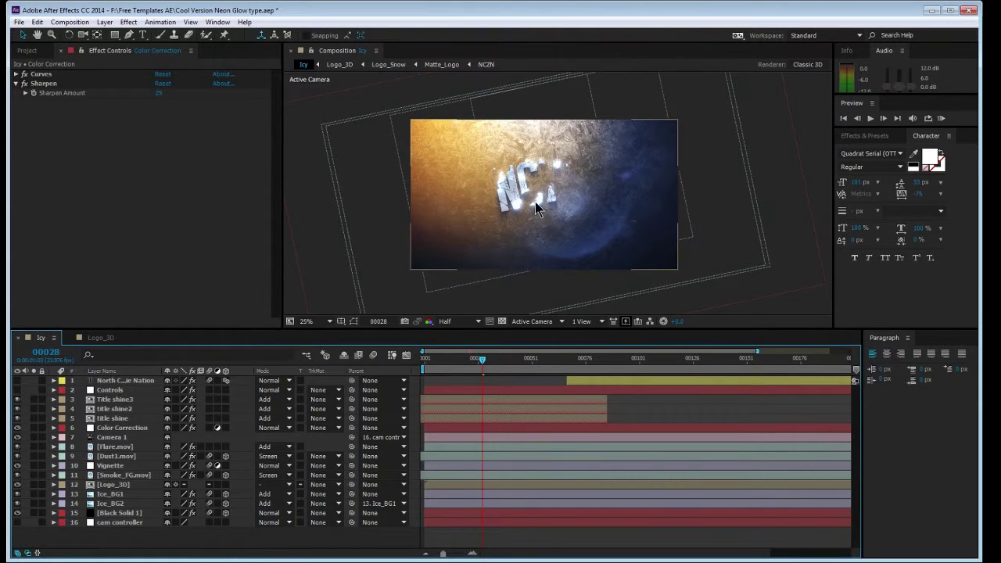
click(120, 399)
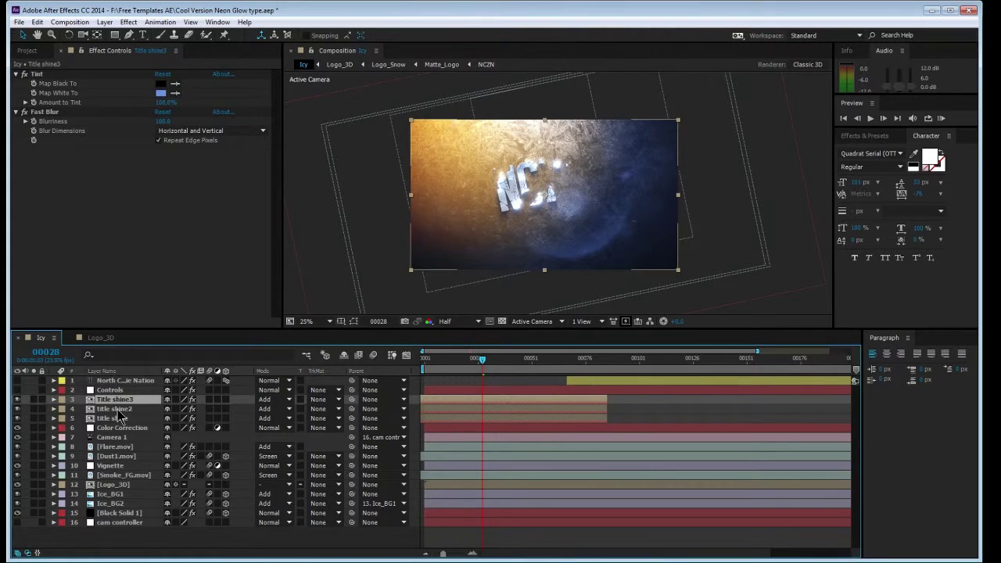
shift+click(117, 409)
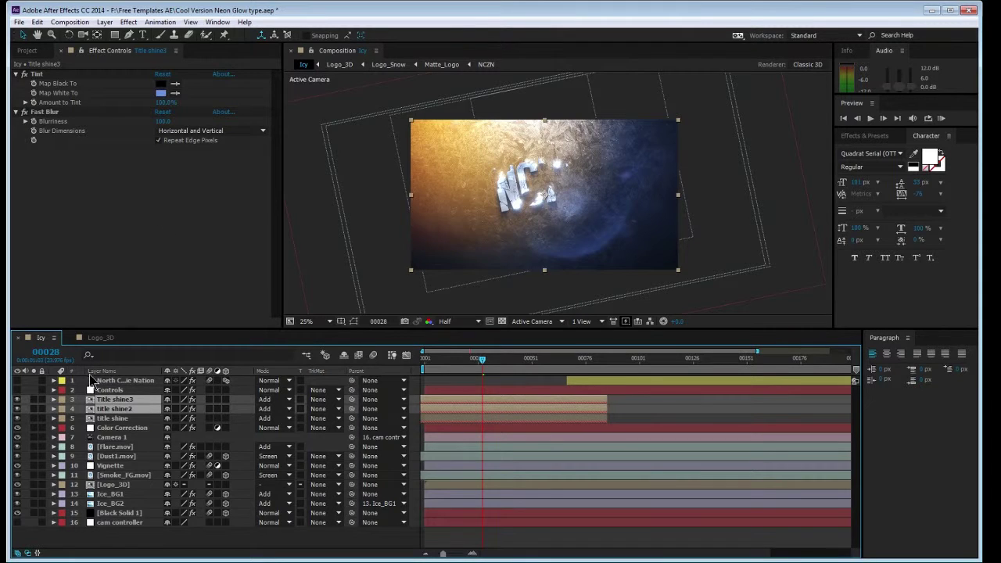
click(111, 390)
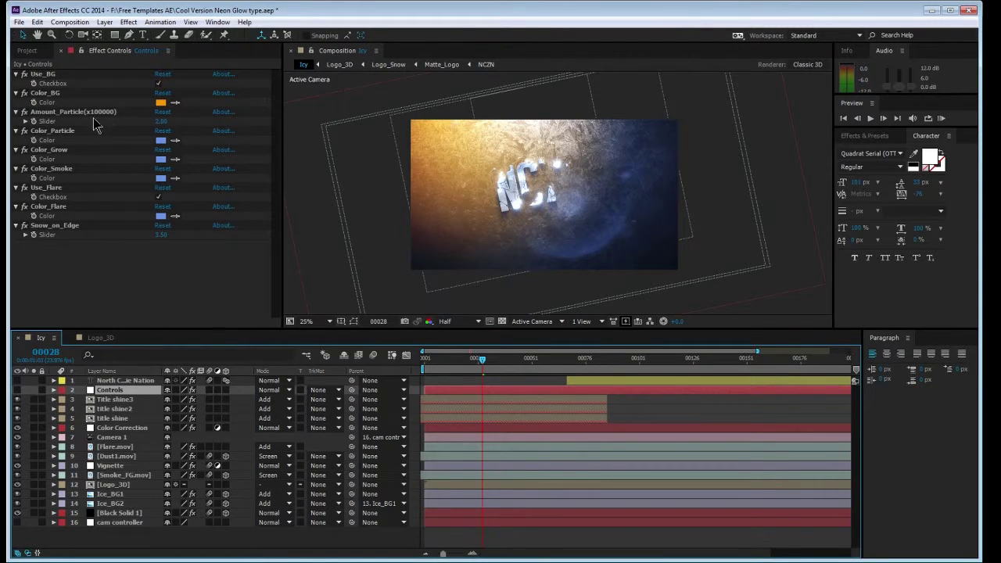
click(131, 380)
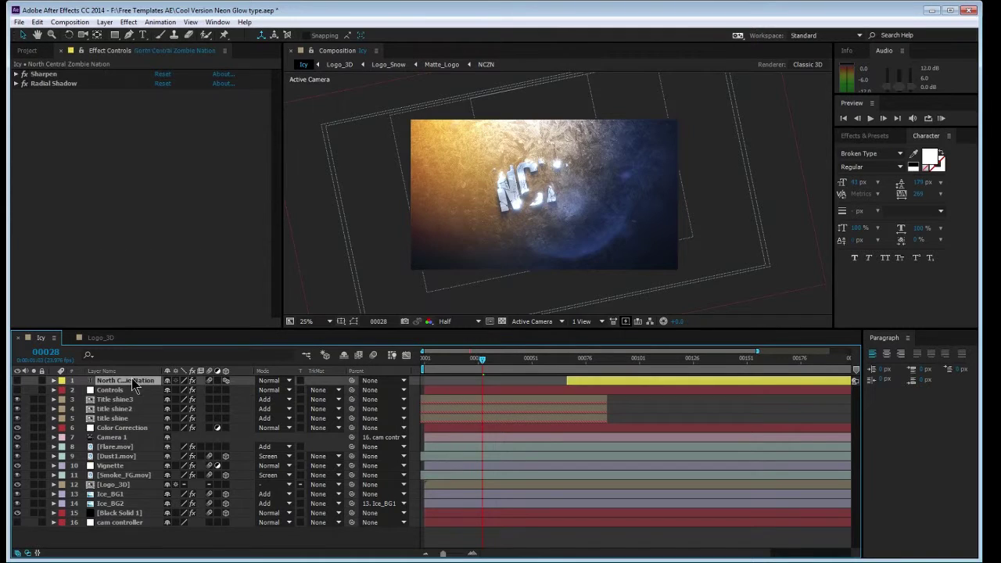
click(448, 149)
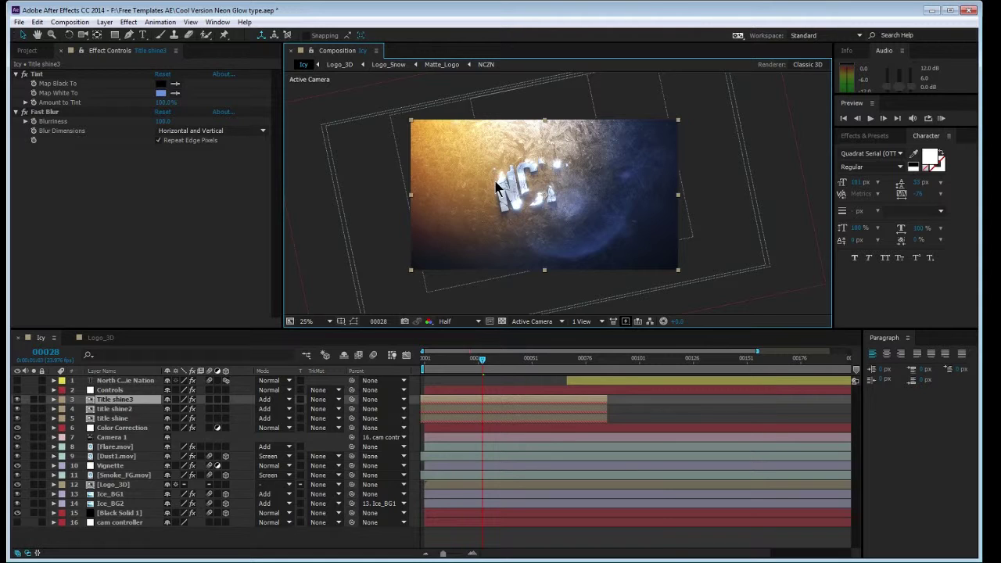
click(118, 390)
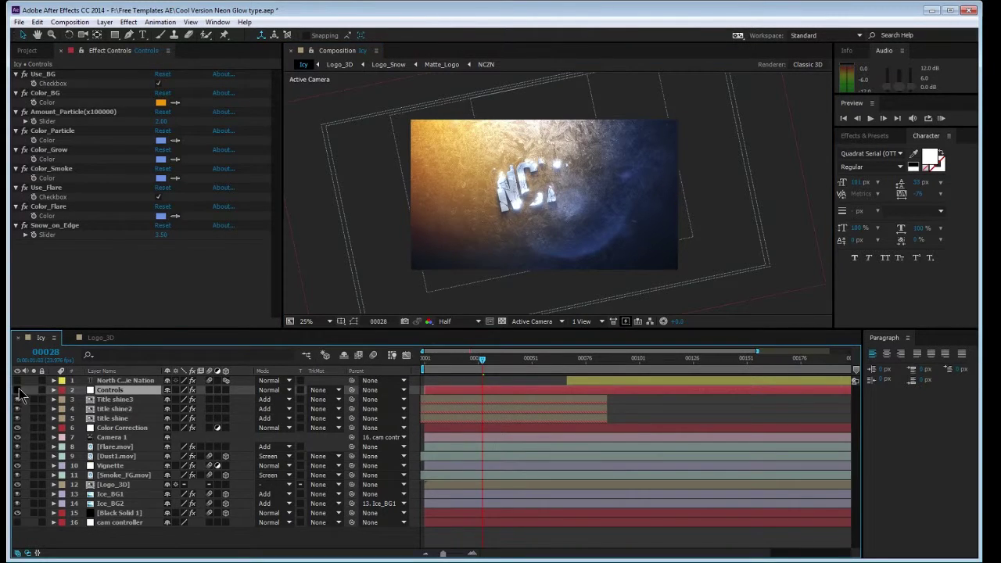
- Show the North Central Zombie Nation subtitle and view the full title at frame 00152 at 100%
click(139, 382)
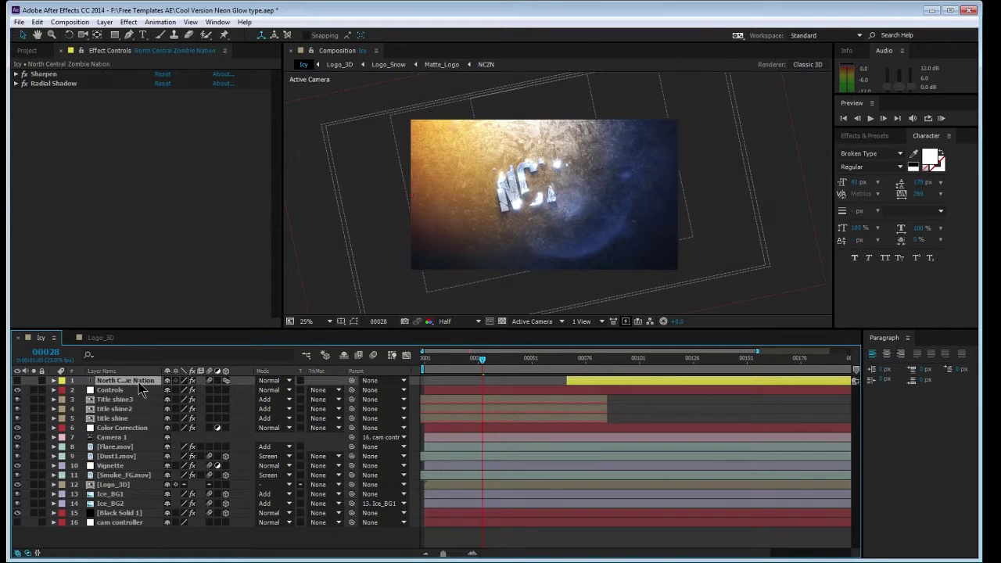
click(17, 381)
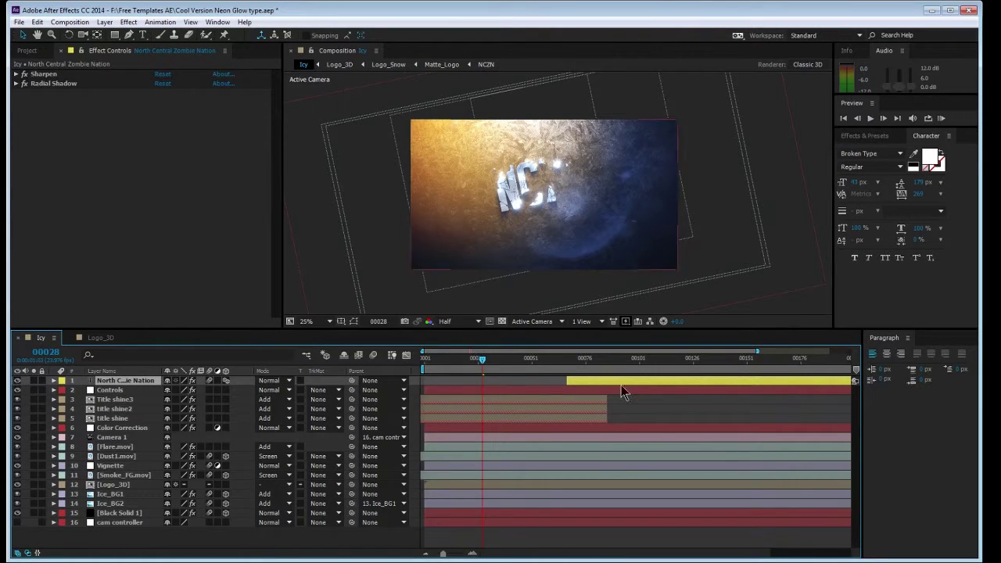
drag(539, 369, 600, 369)
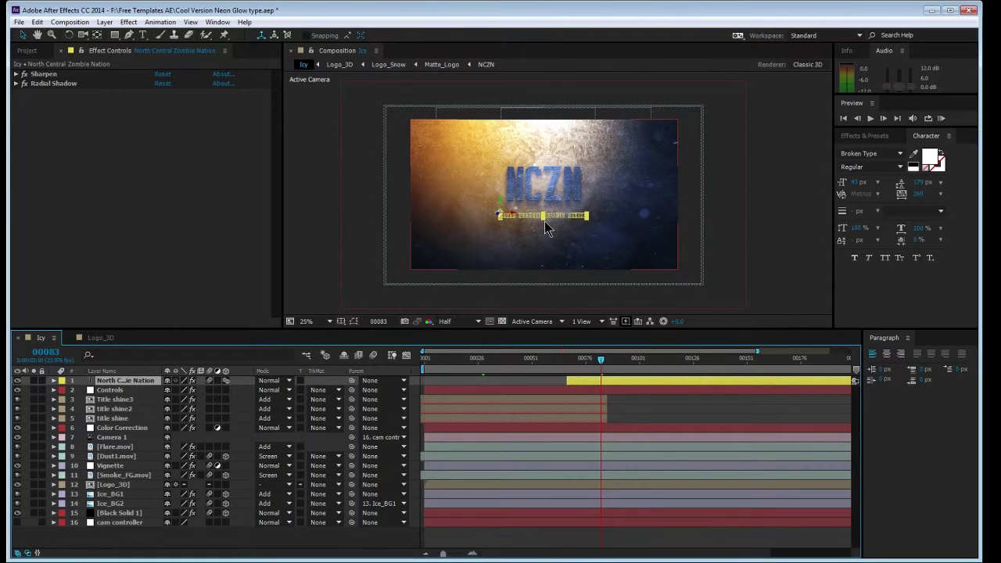
click(665, 410)
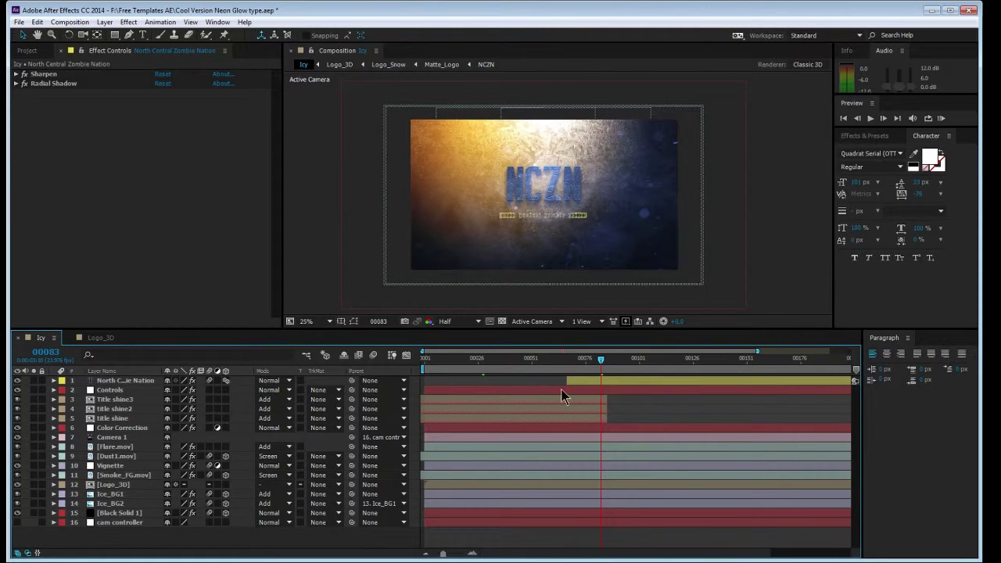
key(slash)
drag(590, 265, 635, 172)
drag(601, 358, 643, 360)
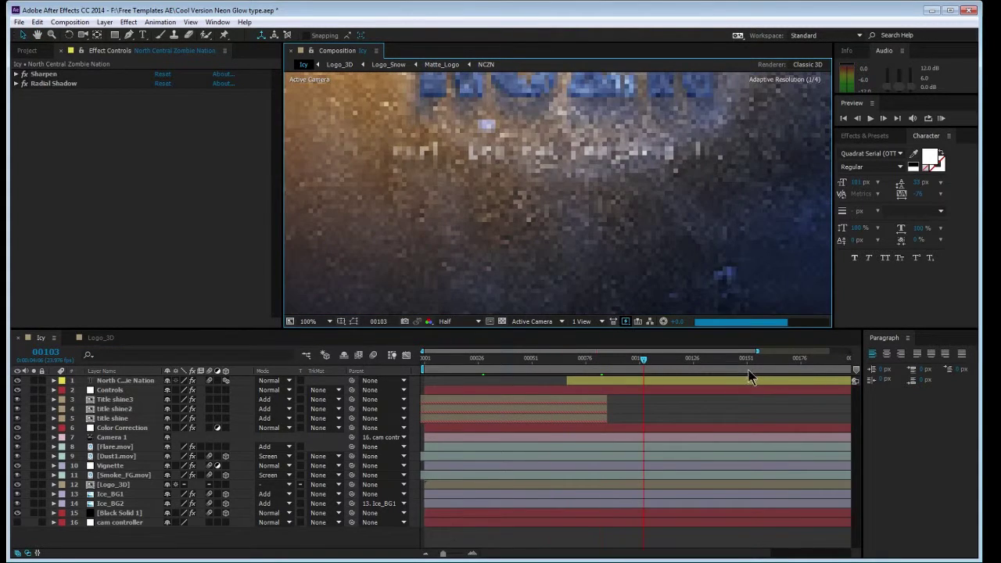
click(748, 371)
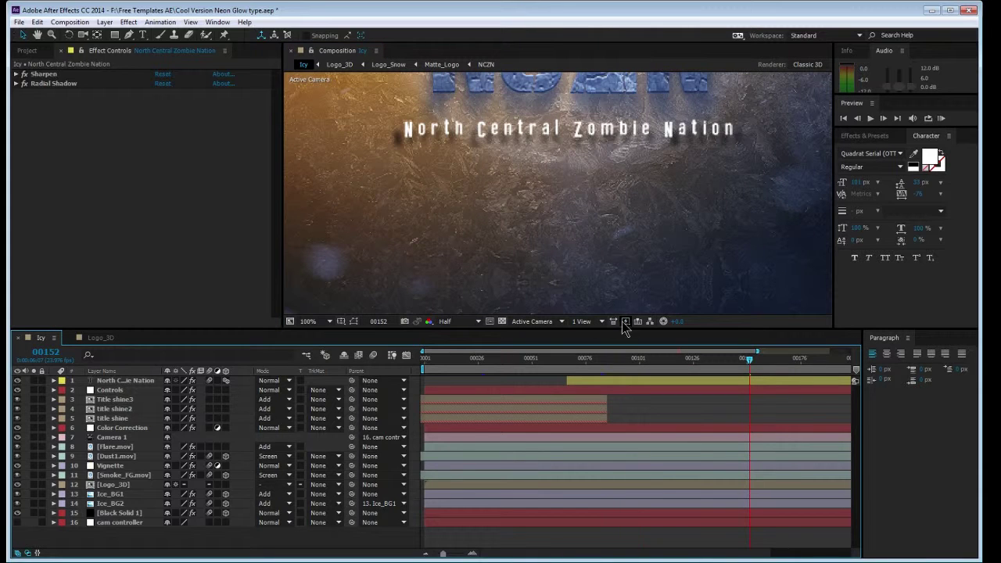
- Zoom to 200% on the subtitle and toggle its Radial Shadow effect off and back on
click(591, 131)
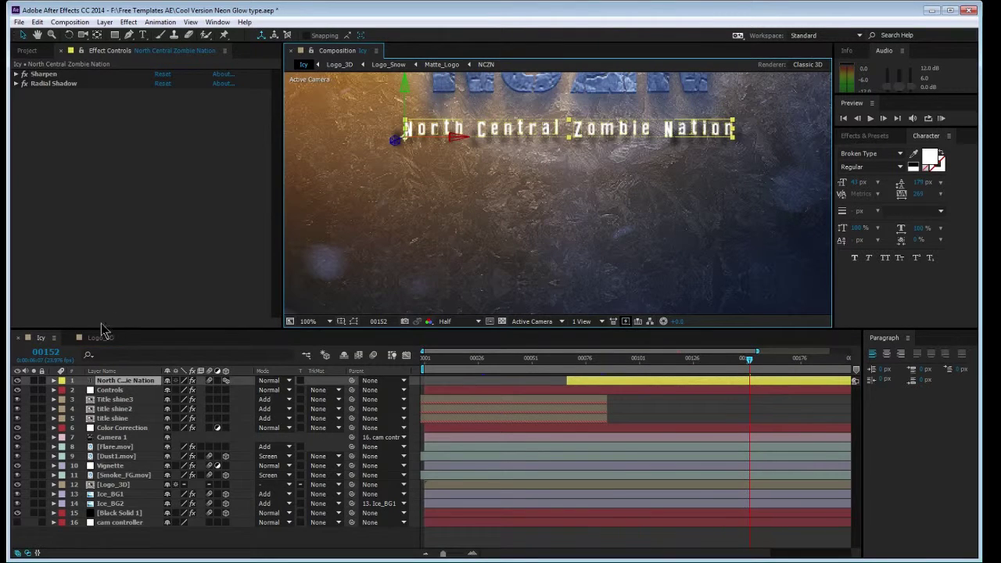
click(59, 83)
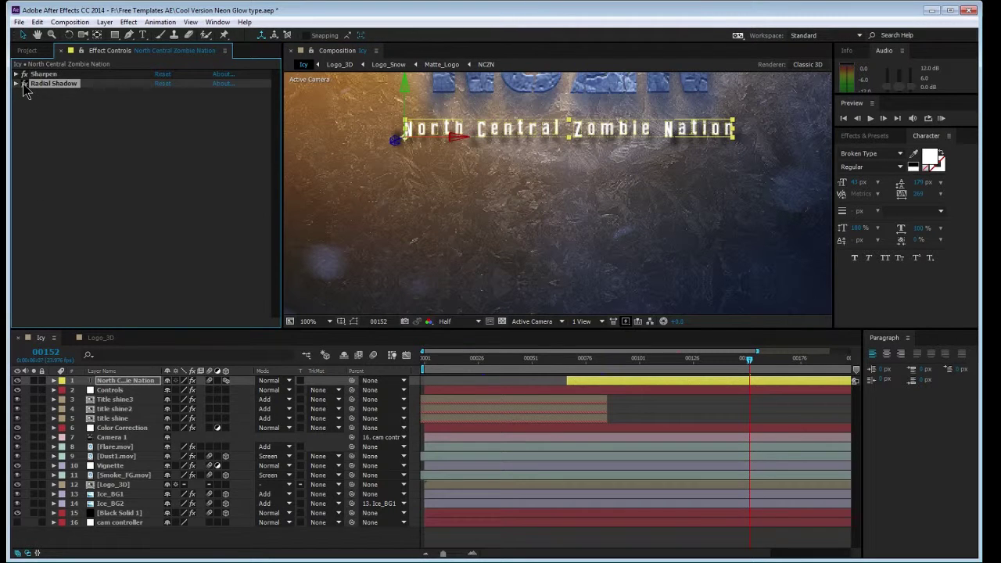
key(period)
key(h)
drag(510, 137, 510, 234)
click(24, 83)
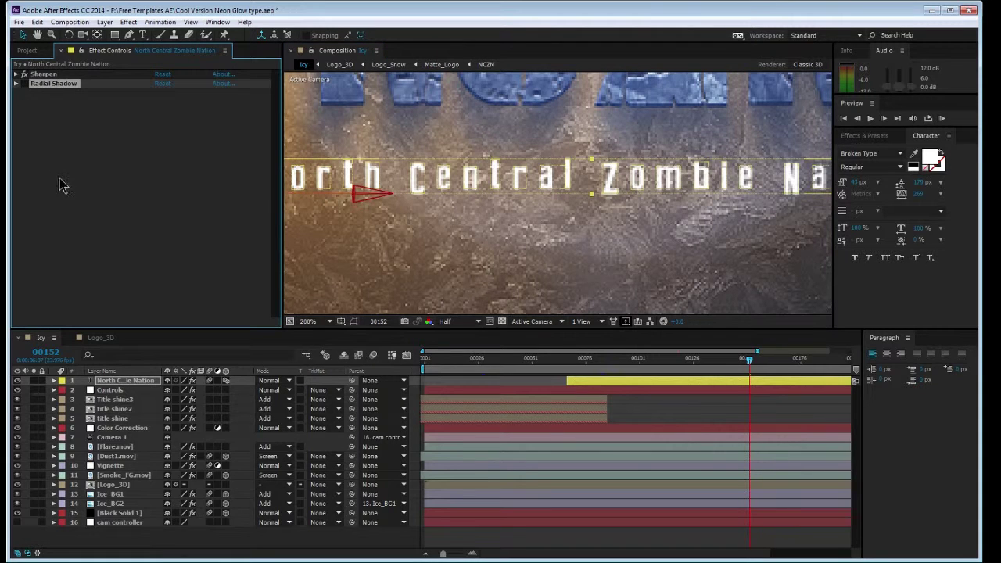
click(24, 83)
- Check the Layer Styles menu, then return to frame 00080 with the whole NCZN scene recentred
click(104, 22)
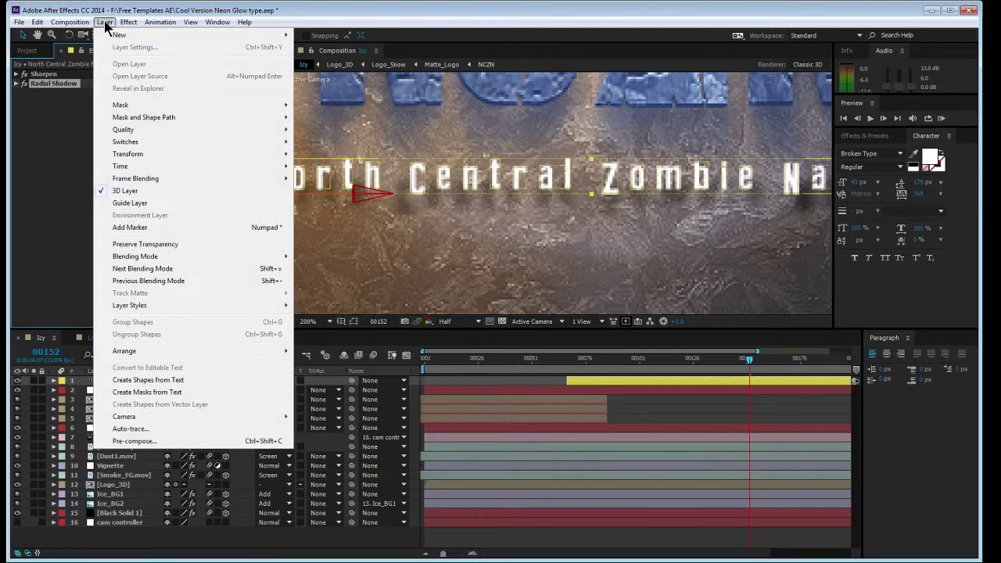
mouse_move(170, 305)
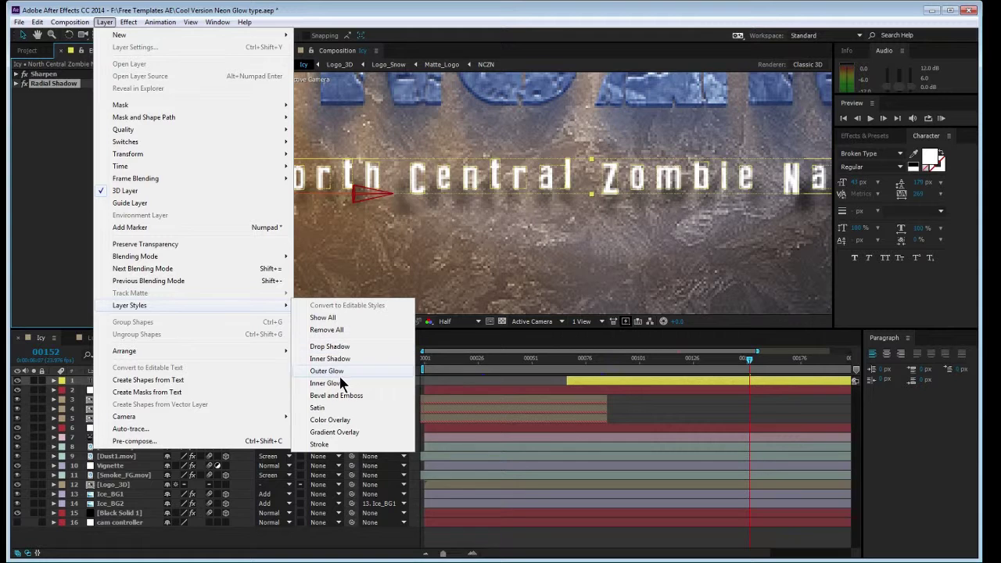
click(61, 201)
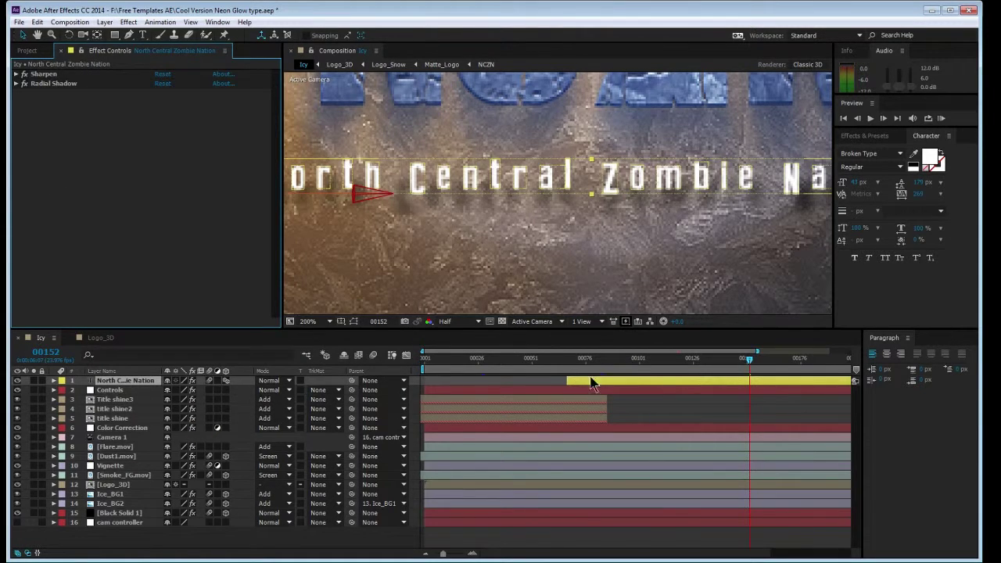
click(588, 362)
drag(588, 362, 595, 362)
scroll(582, 246, down, 3)
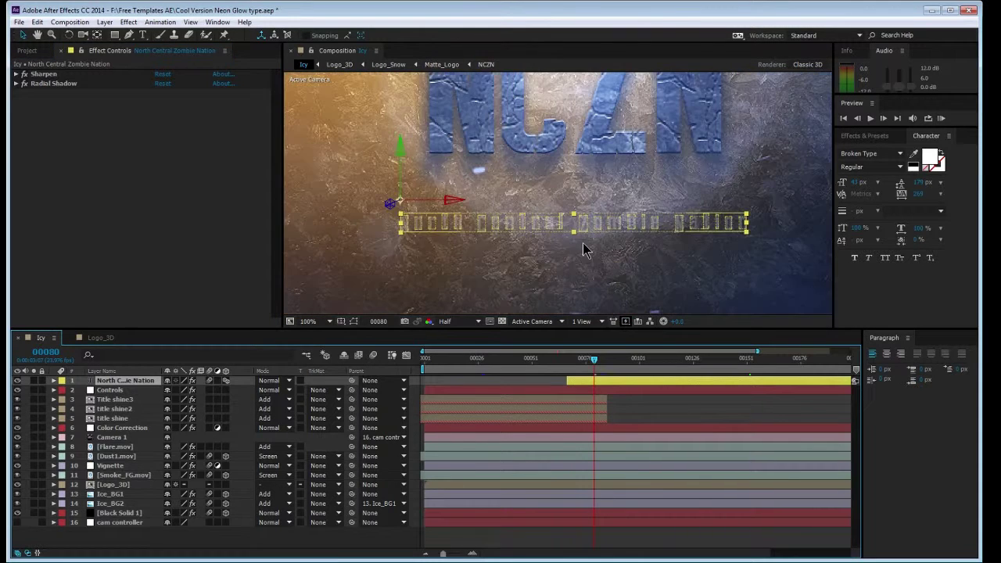
drag(602, 171, 593, 229)
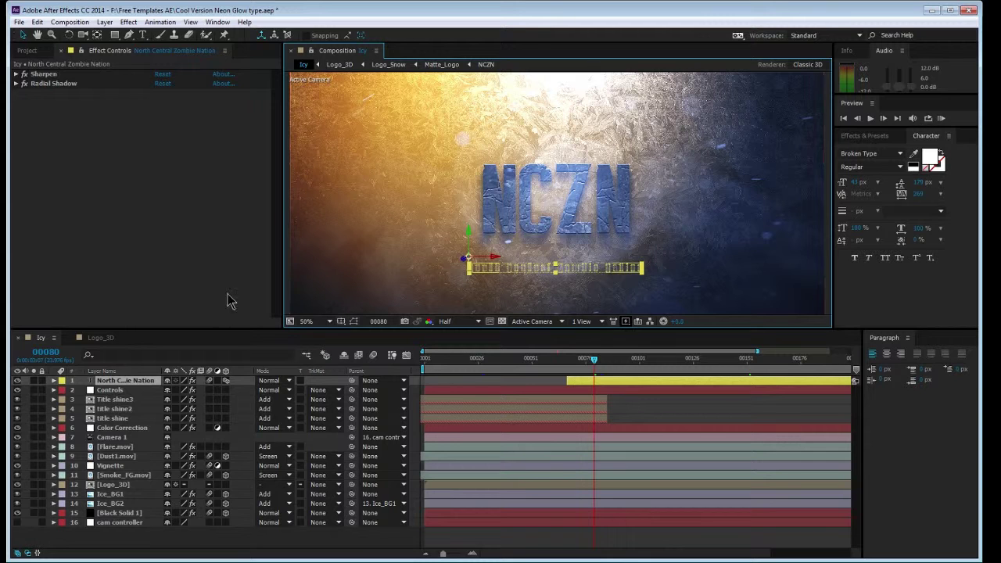
- Open the Logo_3D precomp and inspect shadow3, Logo_Snow's Bevel Alpha, and shadow1's Tint and Fast Blur
click(97, 339)
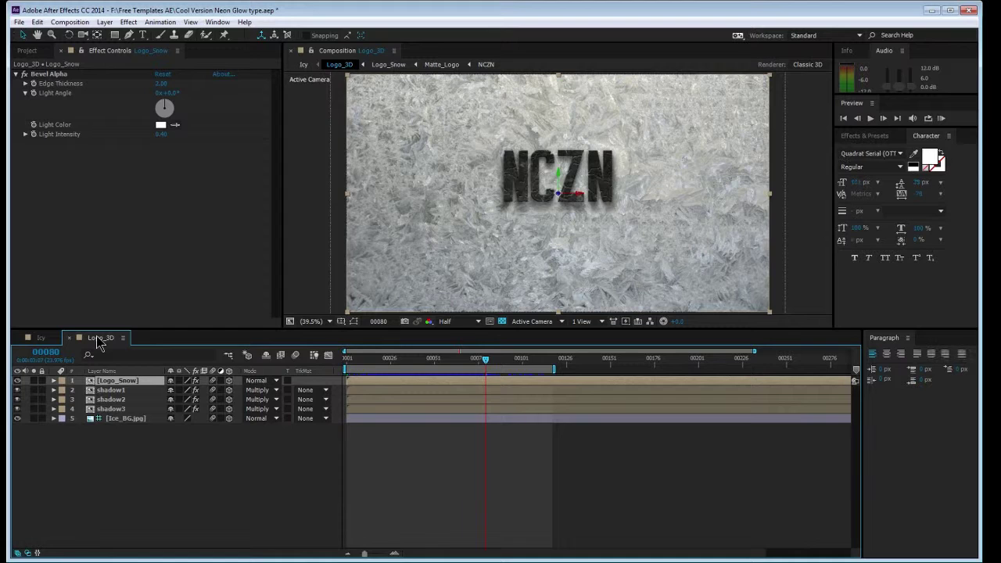
click(42, 338)
double_click(116, 489)
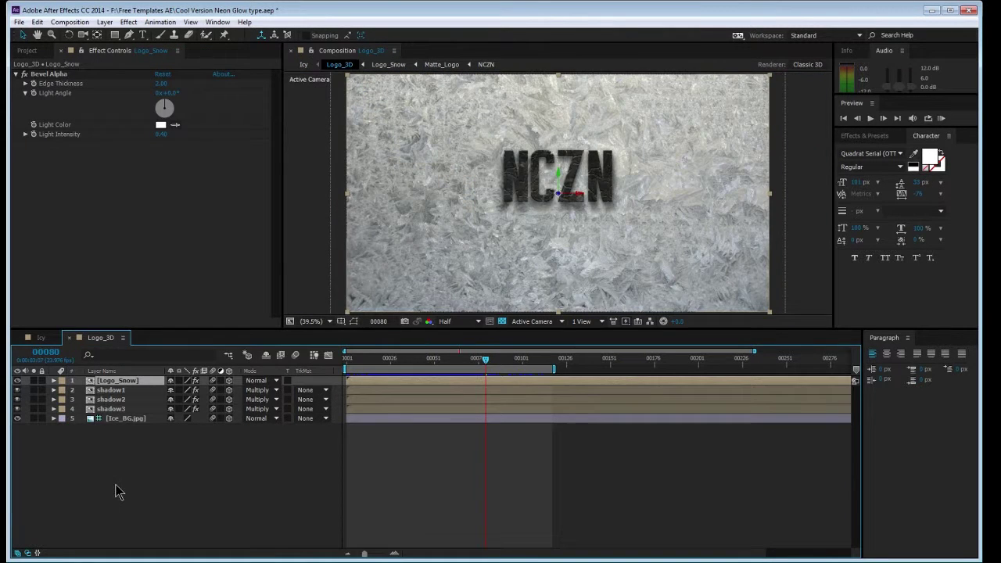
click(118, 409)
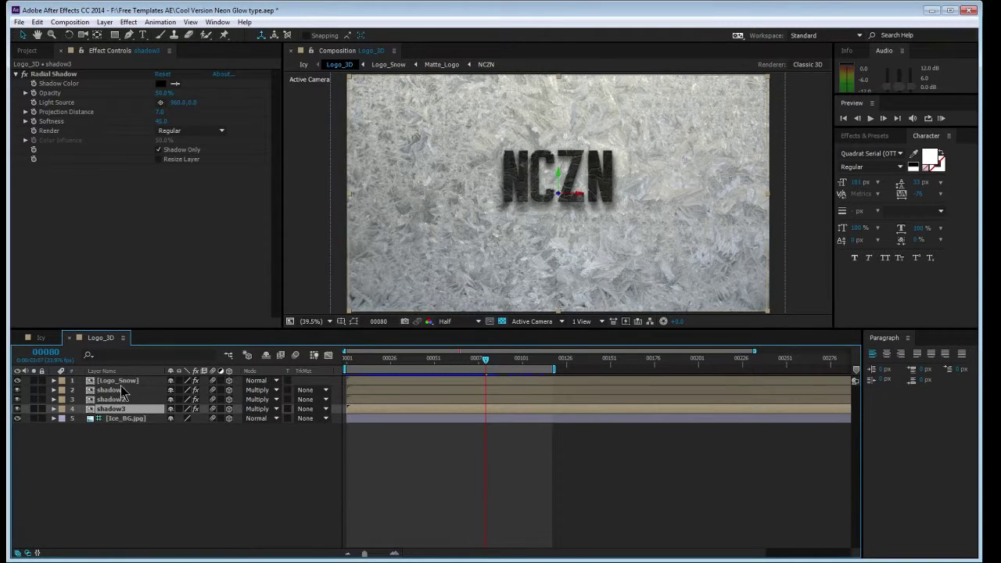
click(119, 381)
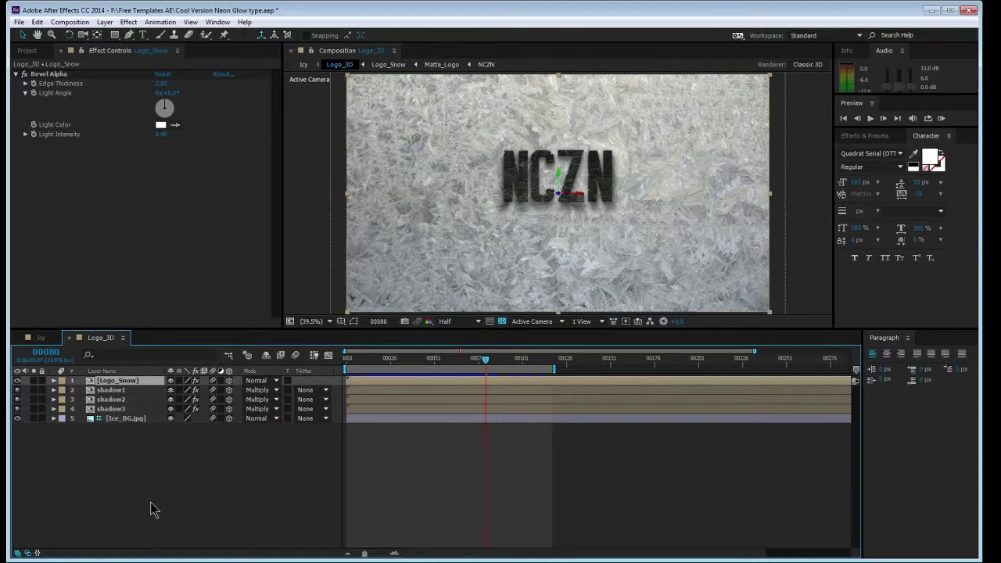
click(131, 390)
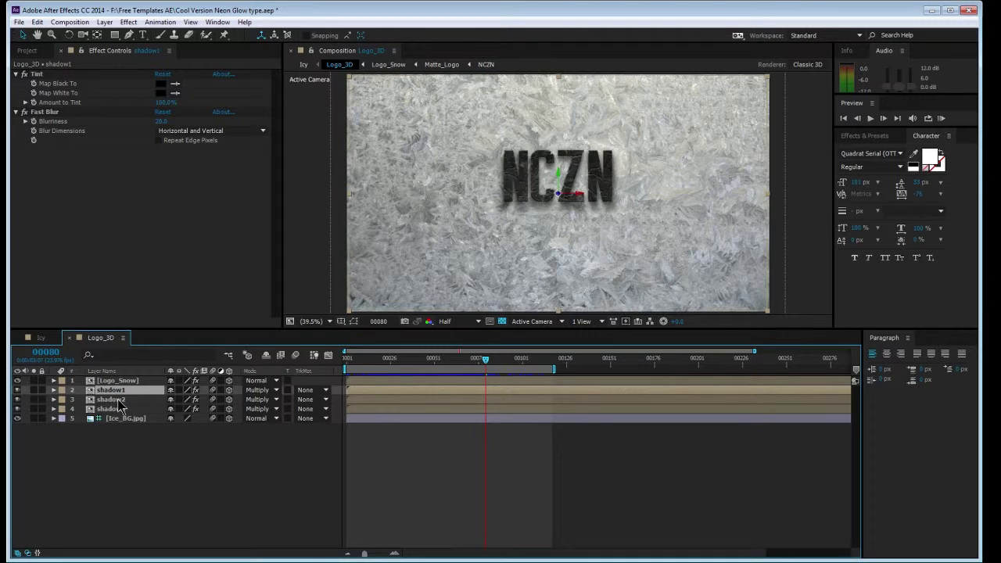
- Review the Radial Shadow settings of shadow2 and shadow3, then select Logo_Snow
shift+click(121, 408)
click(120, 400)
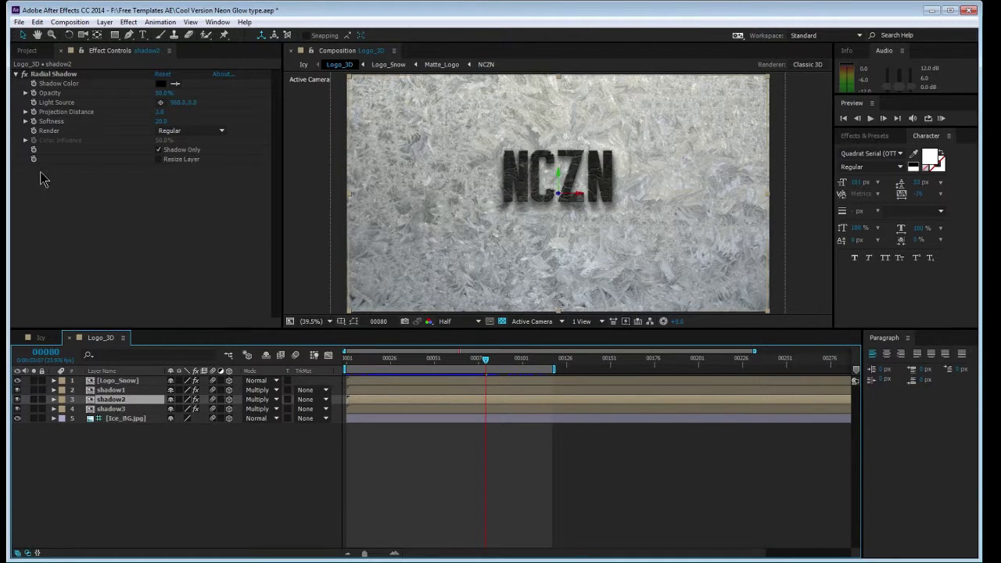
click(26, 78)
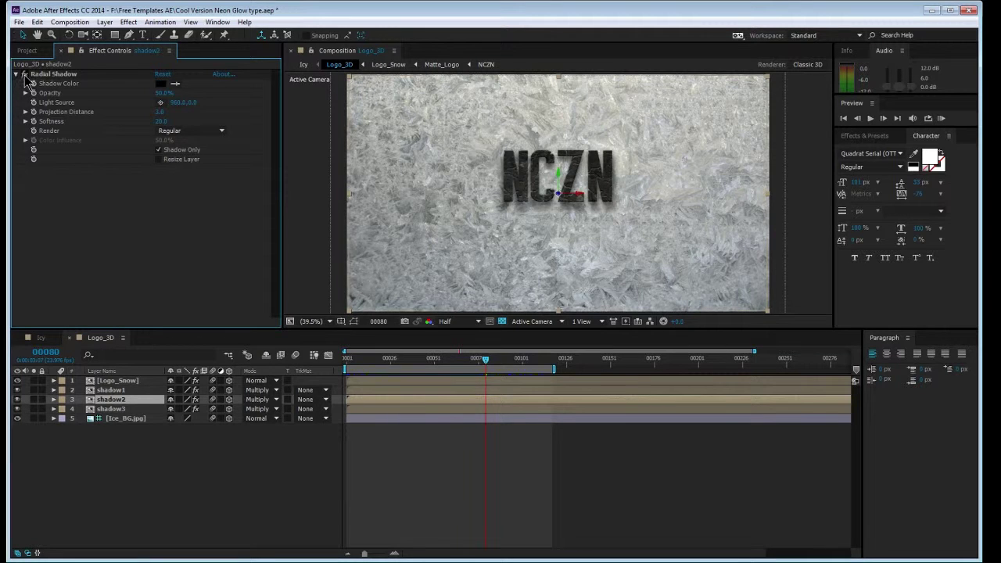
click(110, 409)
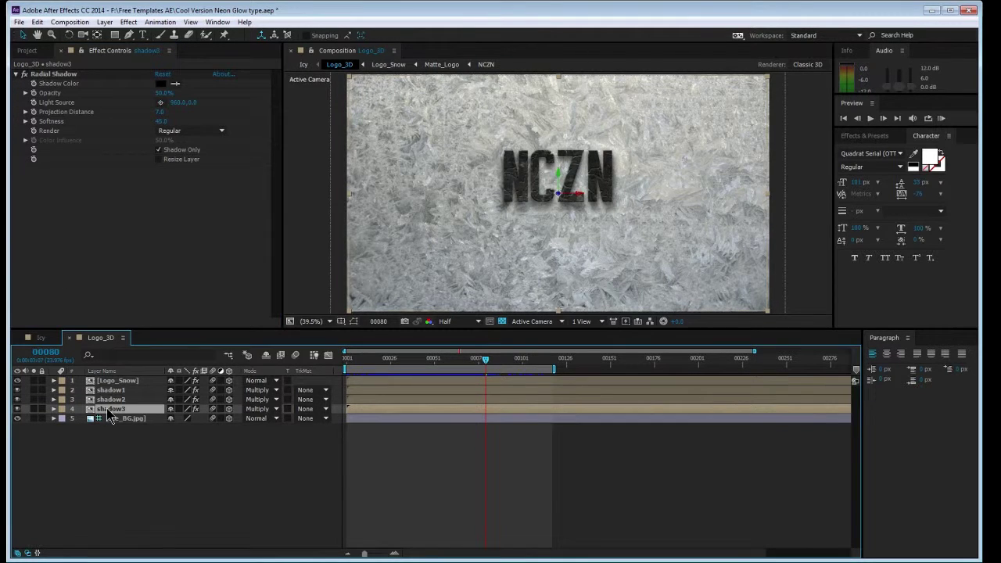
click(112, 383)
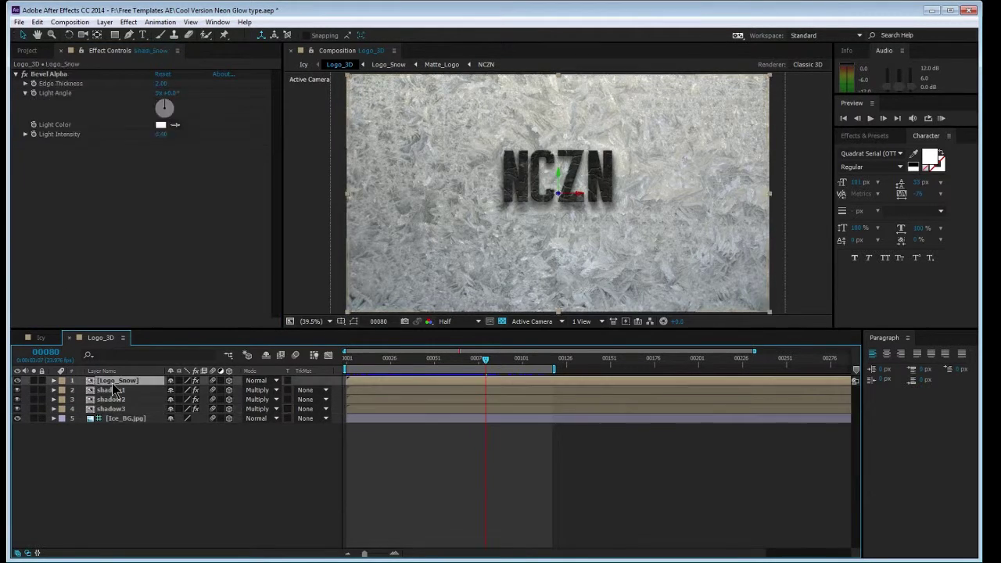
- Hide the logo and shadow layers, view the empty comp against black, then show Ice_BG again
alt+click(18, 418)
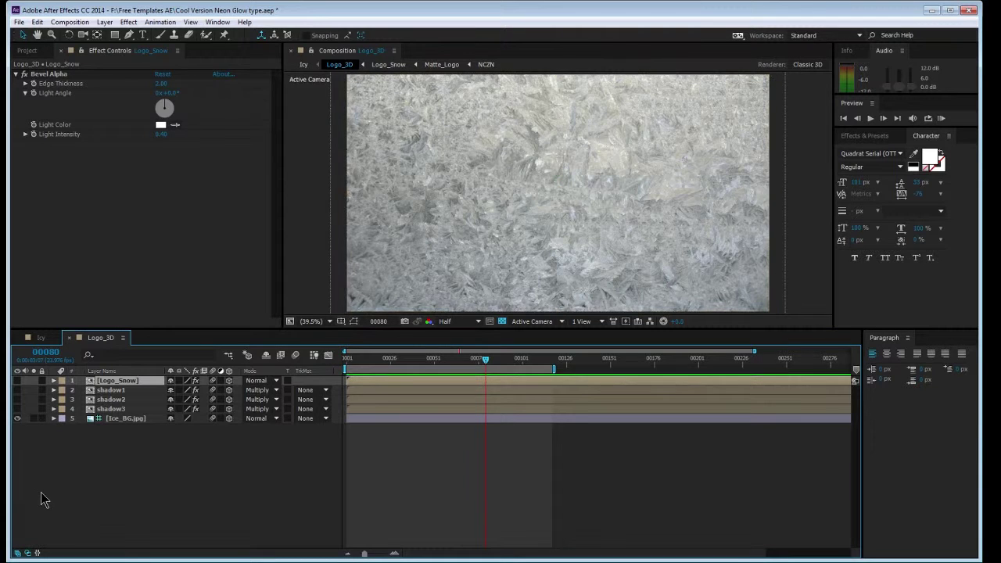
click(18, 419)
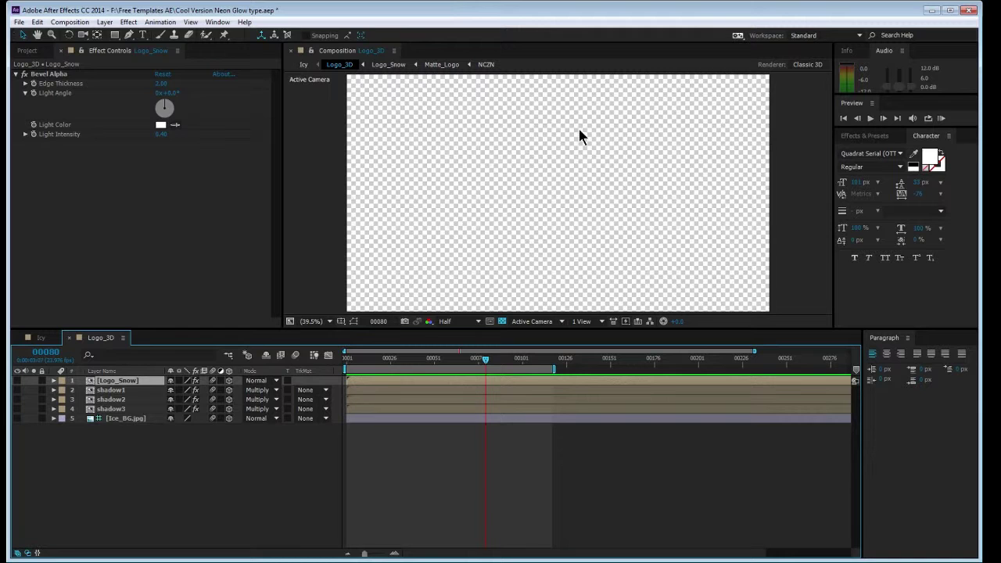
click(502, 320)
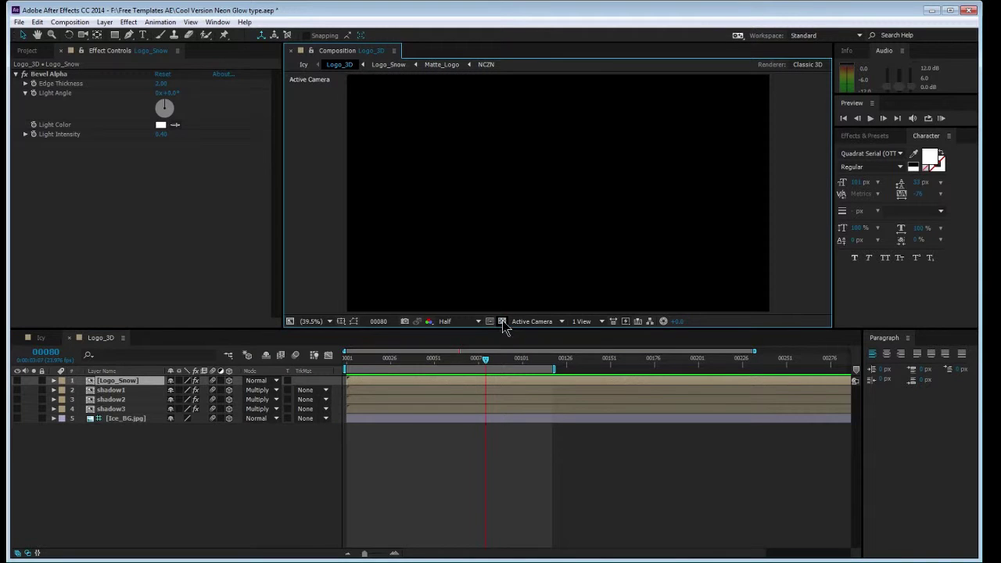
click(18, 418)
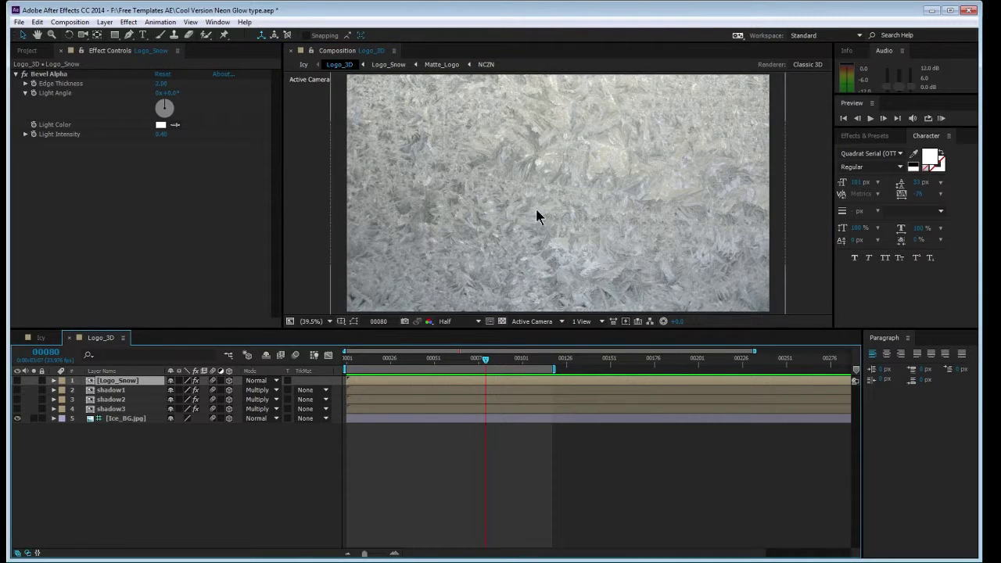
scroll(556, 179, down, 3)
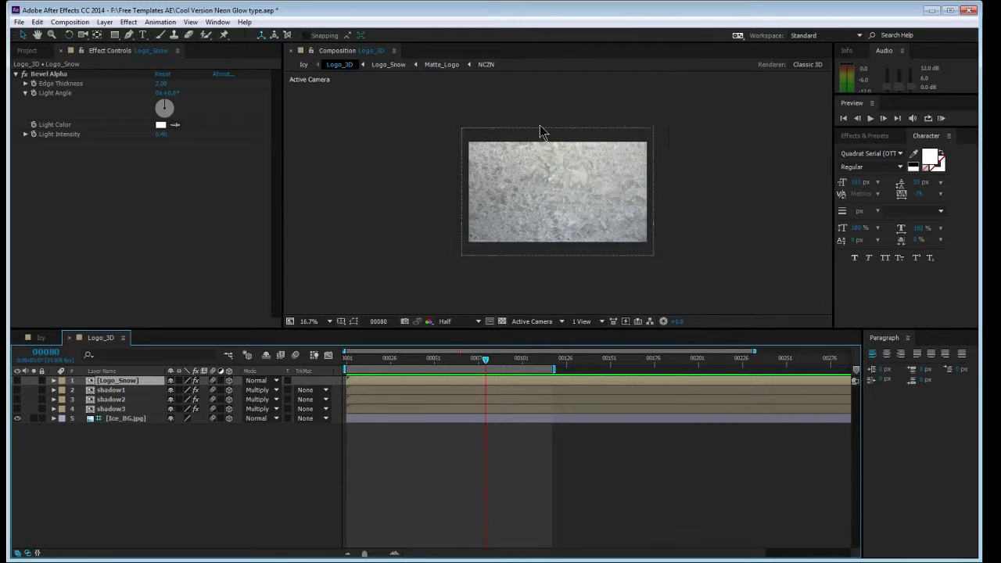
- Nudge the Ice_BG layer and test-rotate it in 3D with the Rotation tool
click(542, 132)
mouse_move(522, 130)
mouse_down()
mouse_move(487, 144)
mouse_move(592, 156)
mouse_move(599, 143)
mouse_move(473, 157)
mouse_move(516, 149)
mouse_up()
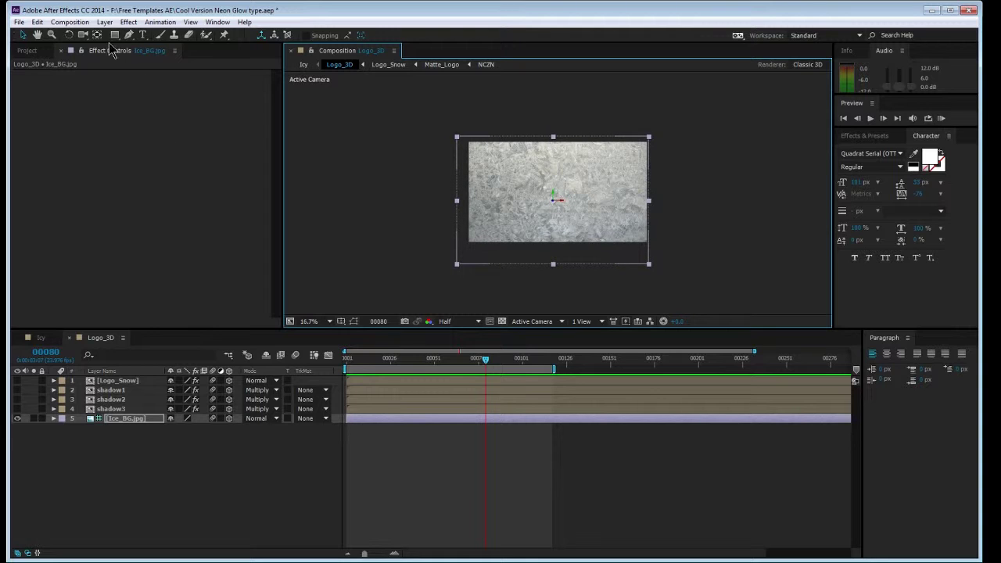
click(70, 36)
mouse_move(553, 193)
mouse_down()
mouse_move(543, 194)
mouse_move(558, 205)
mouse_move(554, 198)
mouse_up()
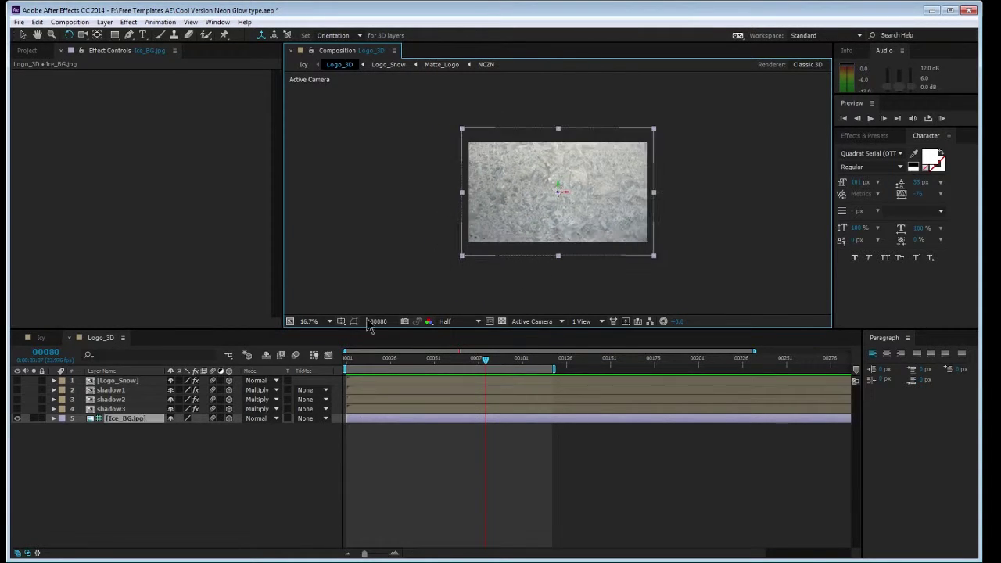
click(216, 487)
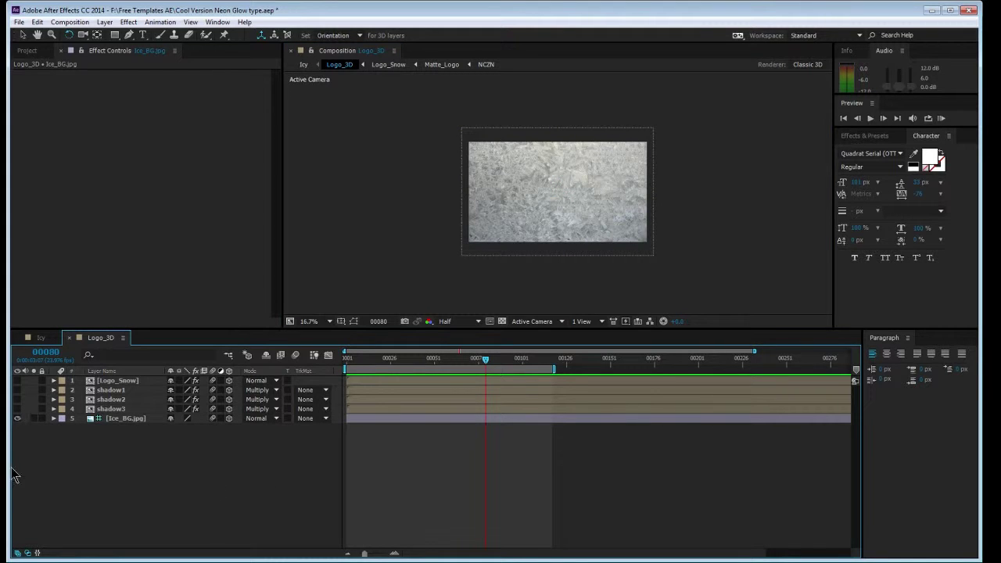
- Turn shadow3 back on, then drill through Logo_Snow and Matte_Logo into the NCZN precomp
click(17, 408)
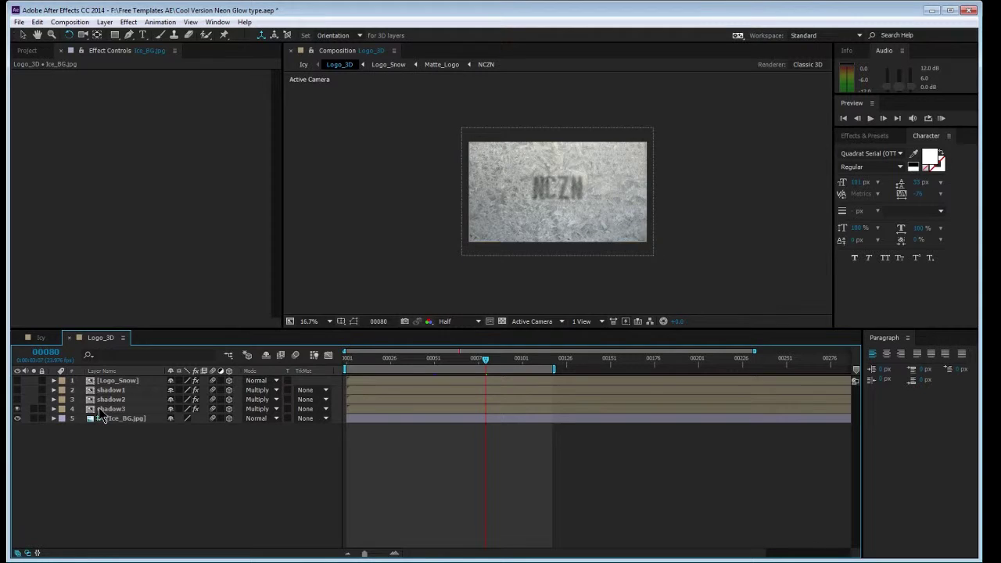
click(98, 408)
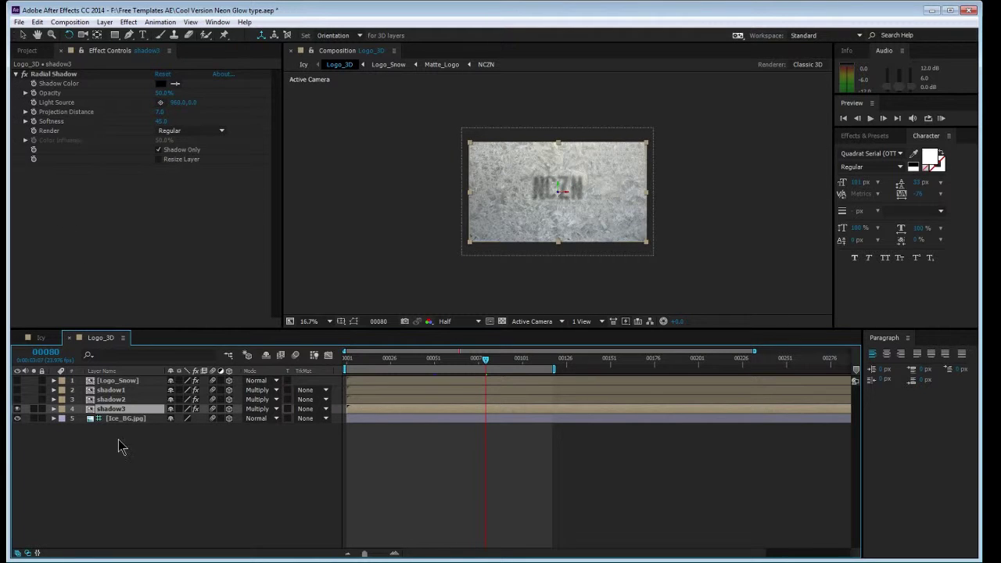
double_click(121, 408)
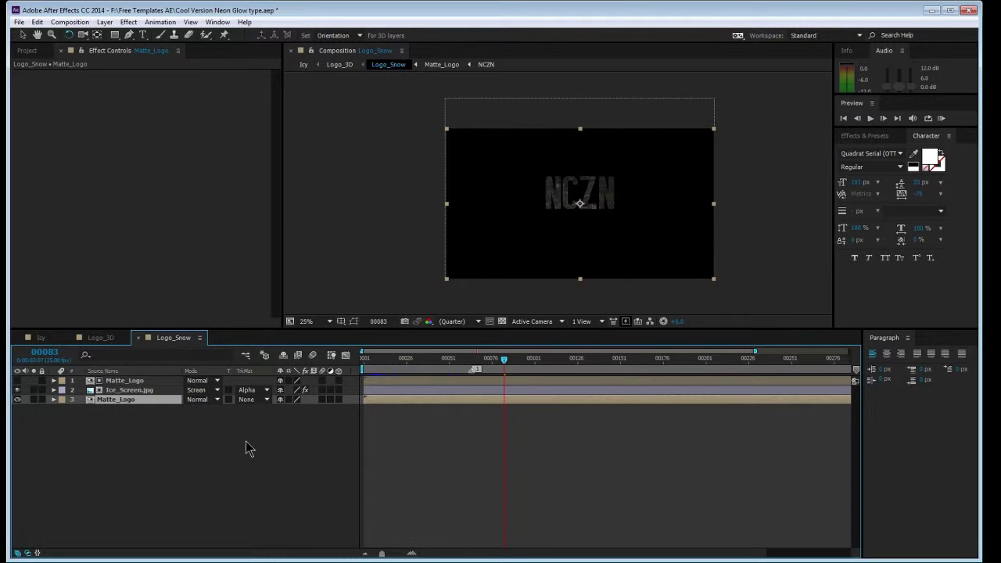
double_click(121, 400)
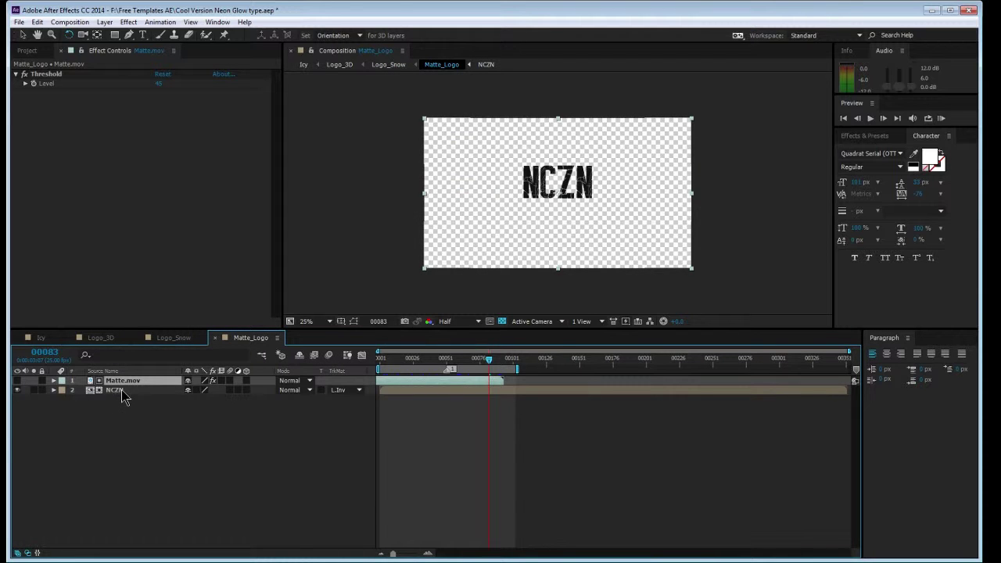
double_click(122, 390)
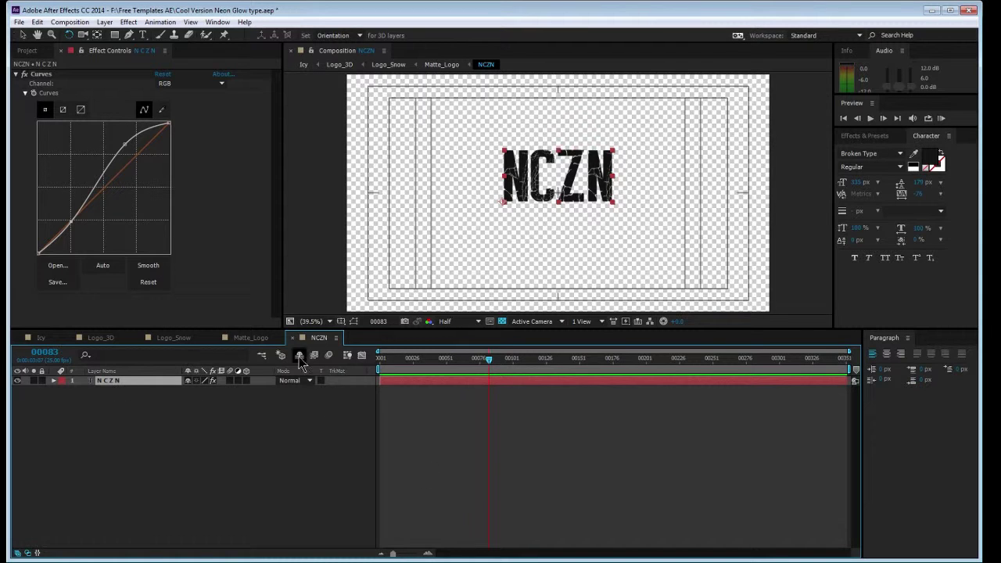
click(72, 22)
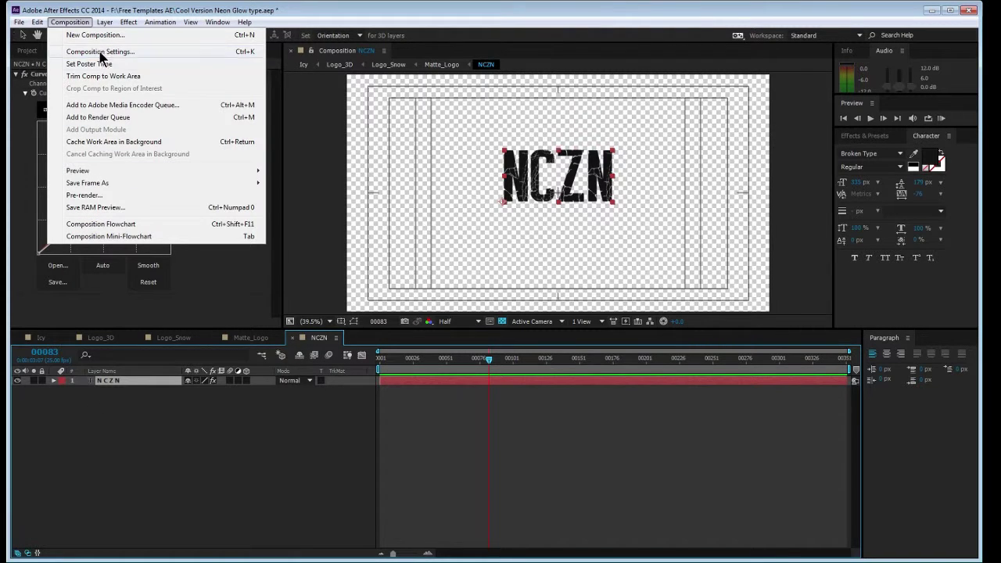
- Switch to Matte_Logo and open Matte.mov in its Layer viewer, scrubbed back to the matte's start
mouse_move(104, 22)
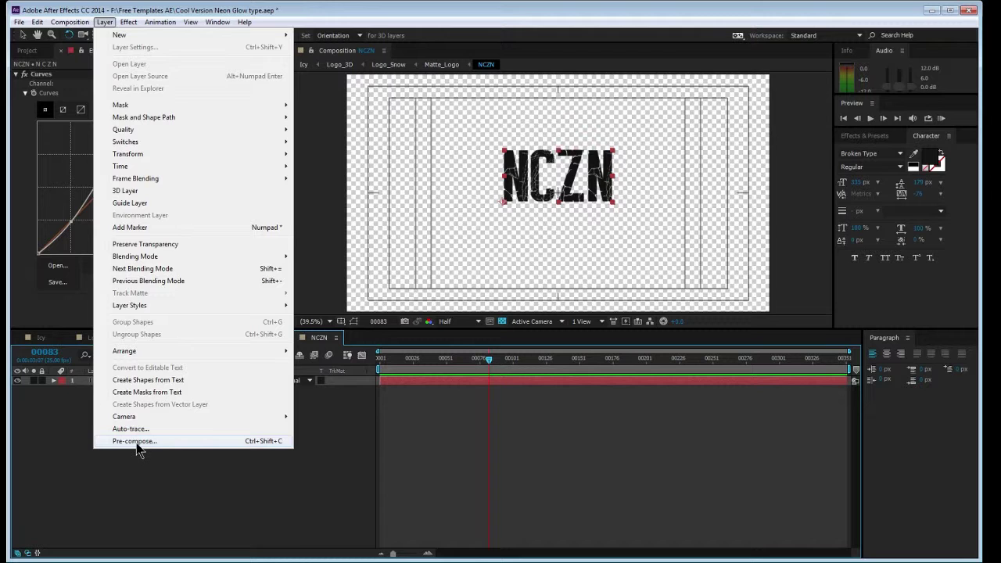
click(289, 501)
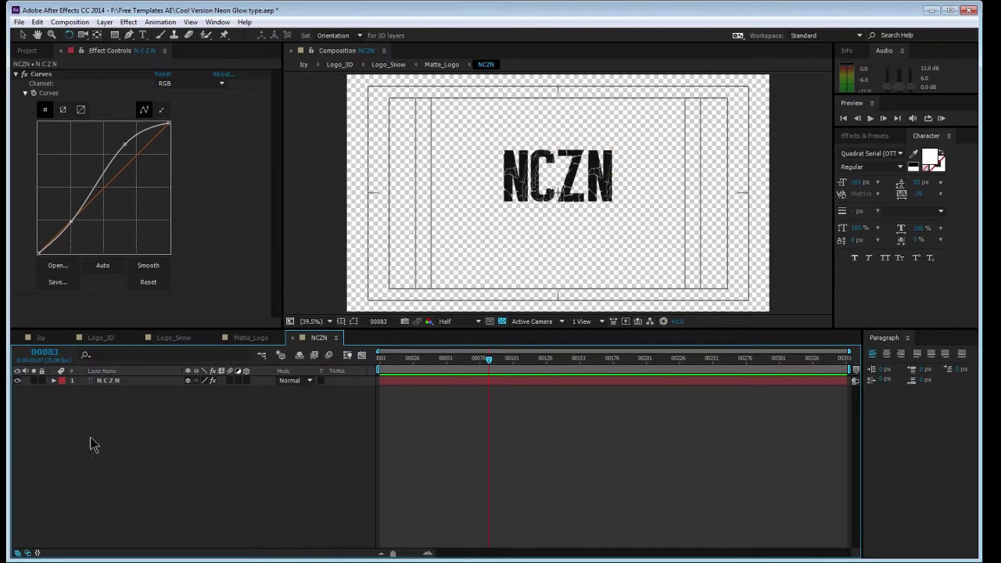
click(254, 339)
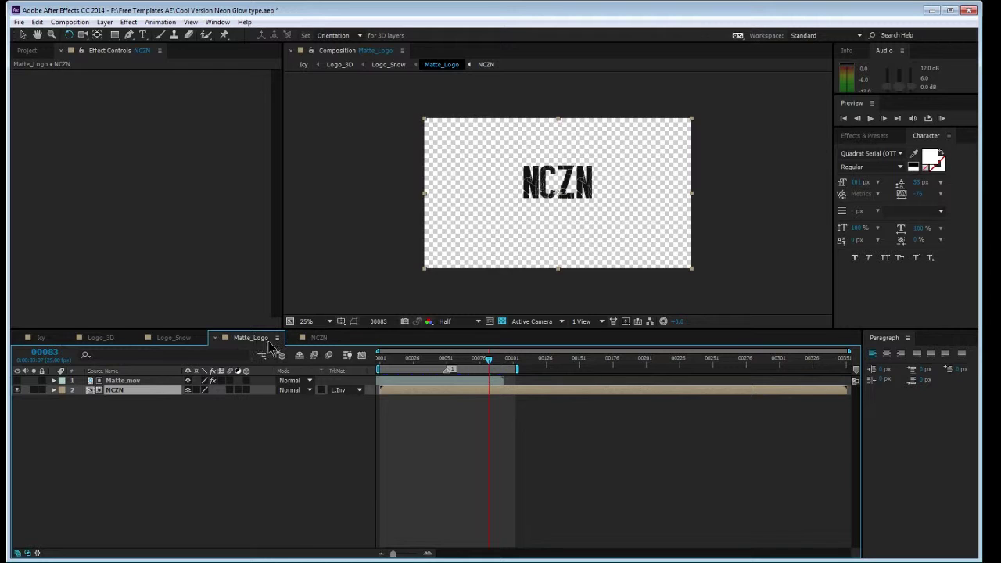
click(122, 381)
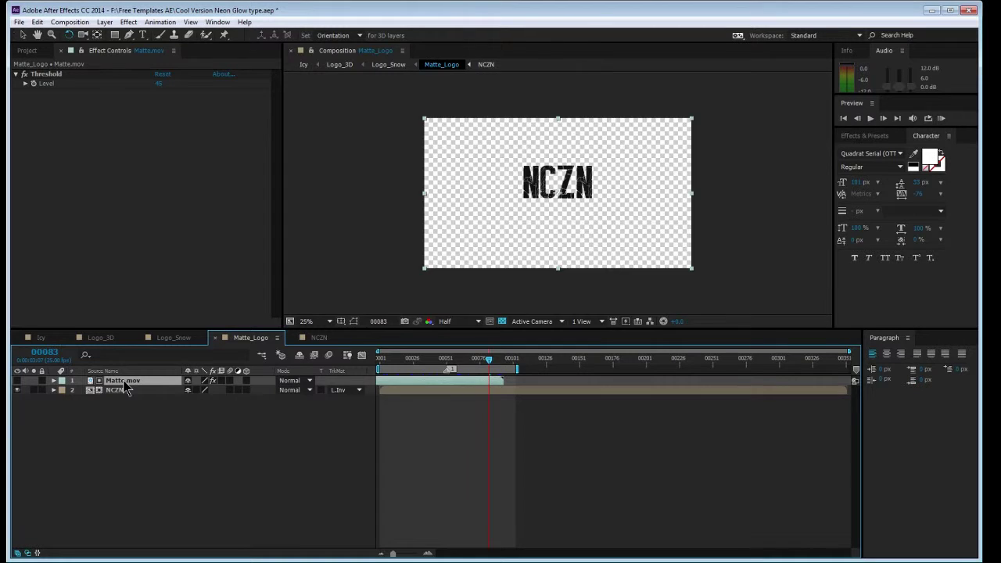
double_click(123, 381)
drag(454, 359, 424, 359)
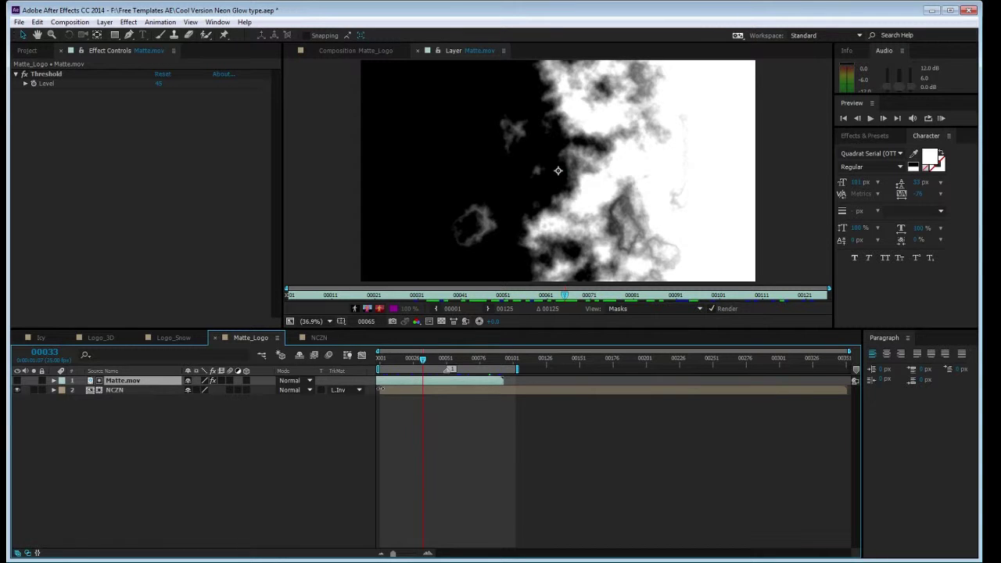
- Confirm NCZN's Luma Inverted track matte, advance to frame 48, and return to the Matte_Logo viewer
click(359, 391)
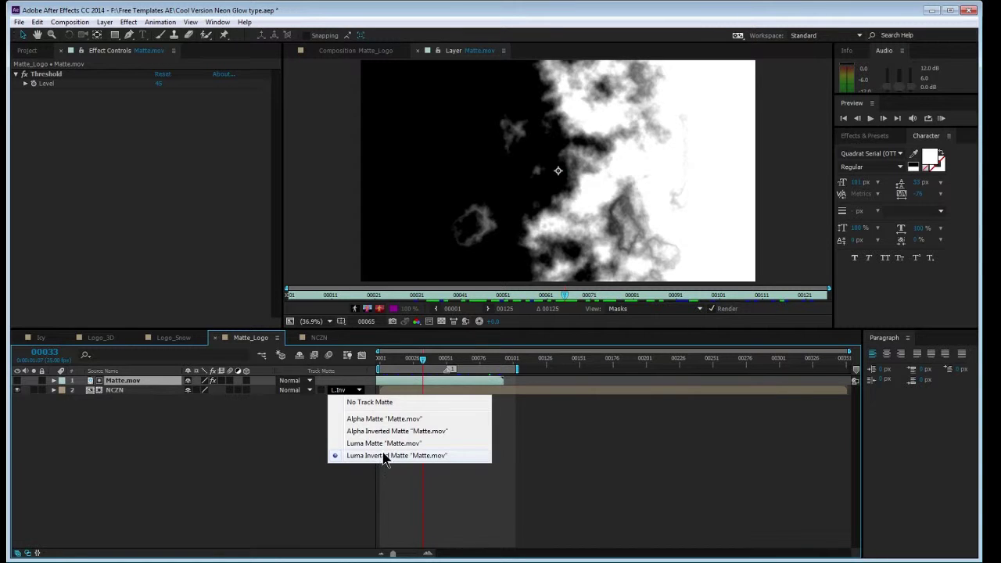
click(197, 444)
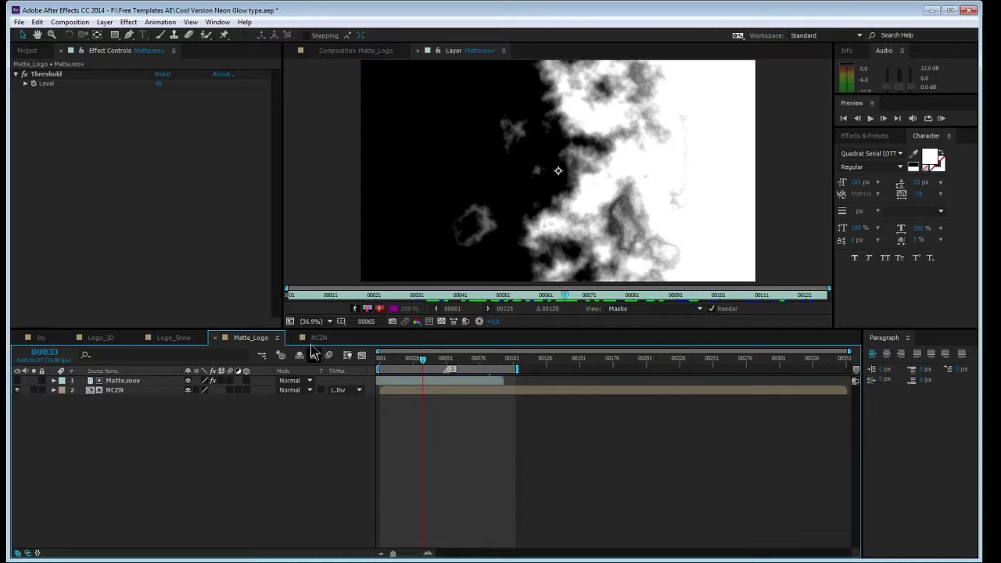
drag(404, 359, 442, 361)
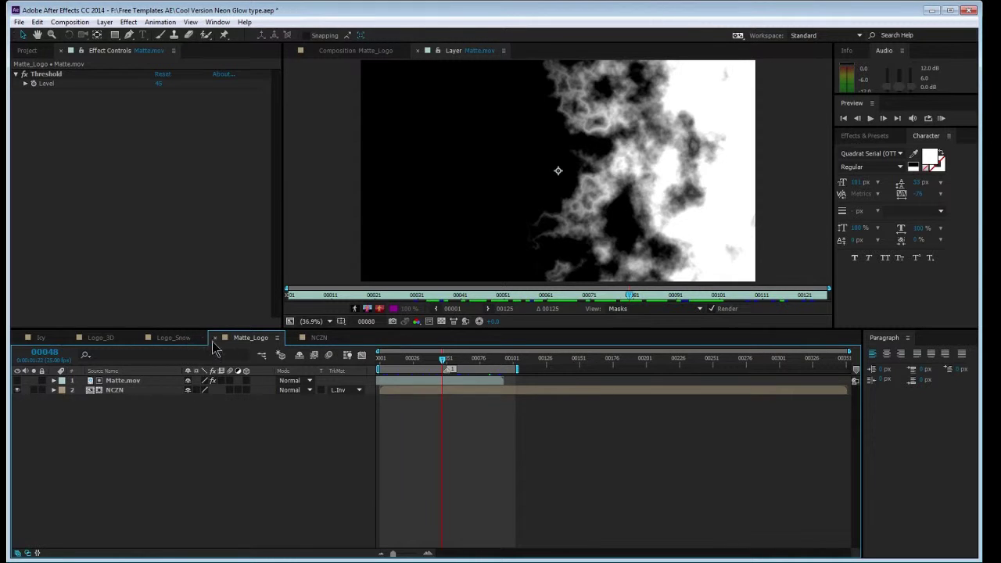
click(347, 53)
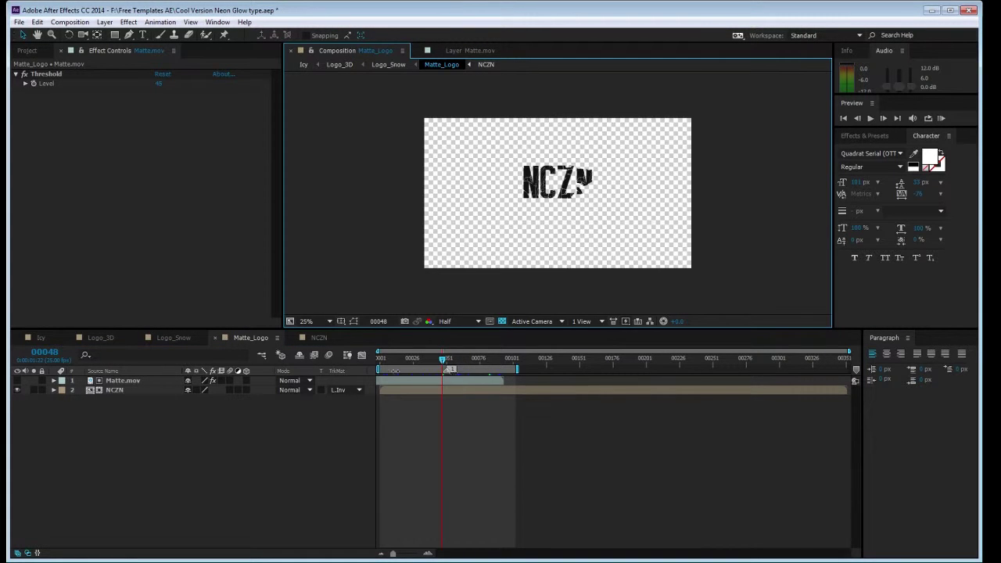
- Remove NCZN's track matte and show the Matte.mov layer at frame 23
click(119, 381)
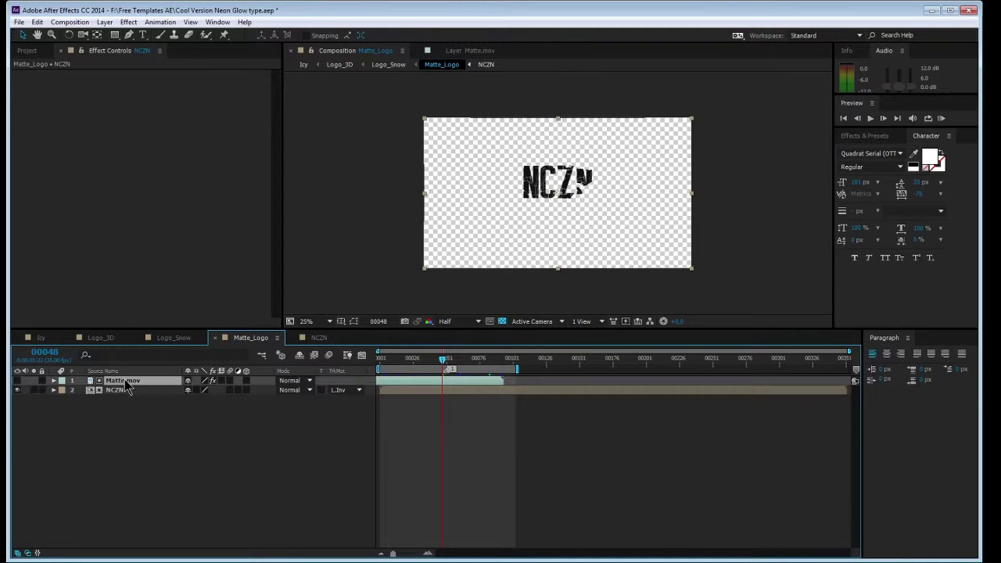
click(332, 404)
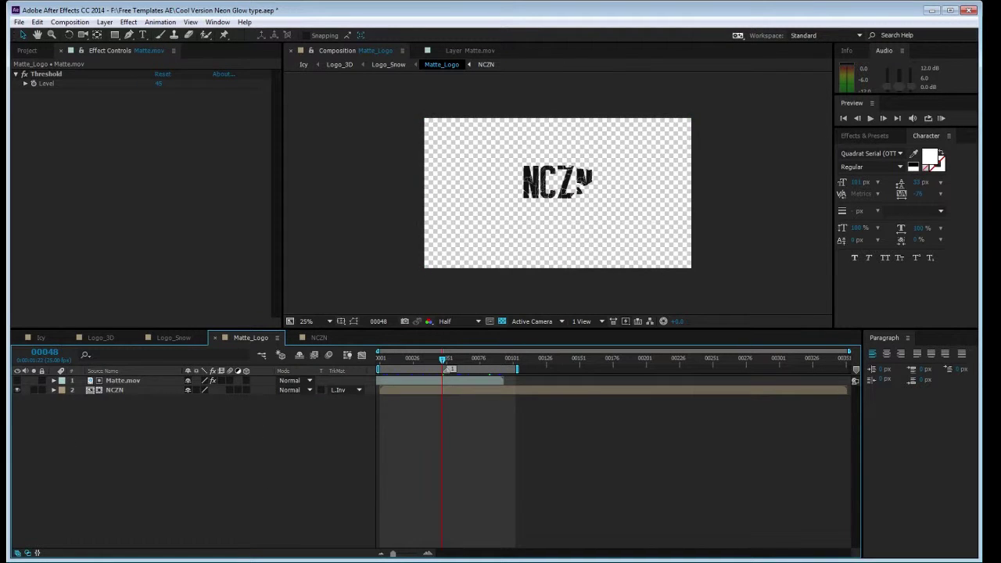
click(341, 391)
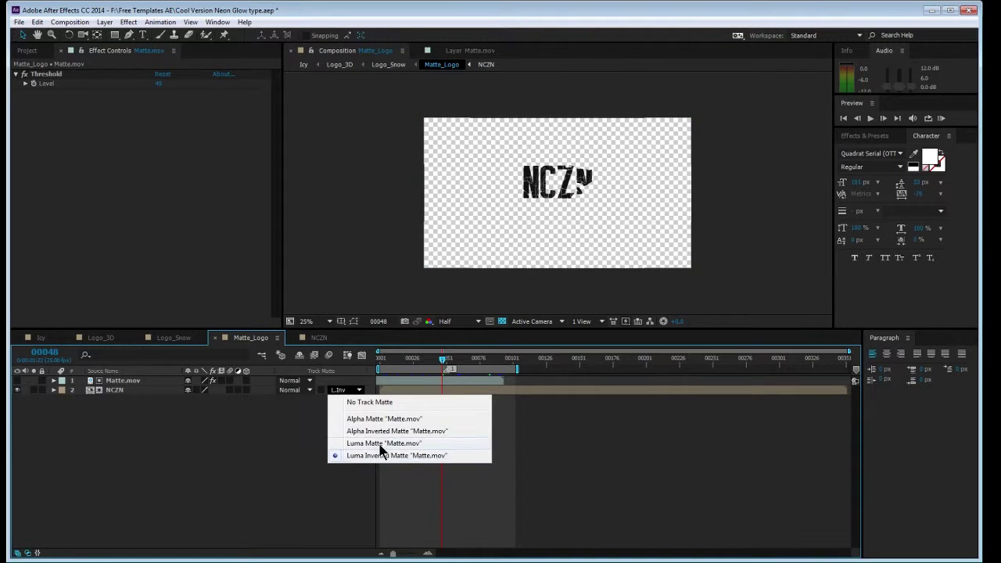
click(376, 402)
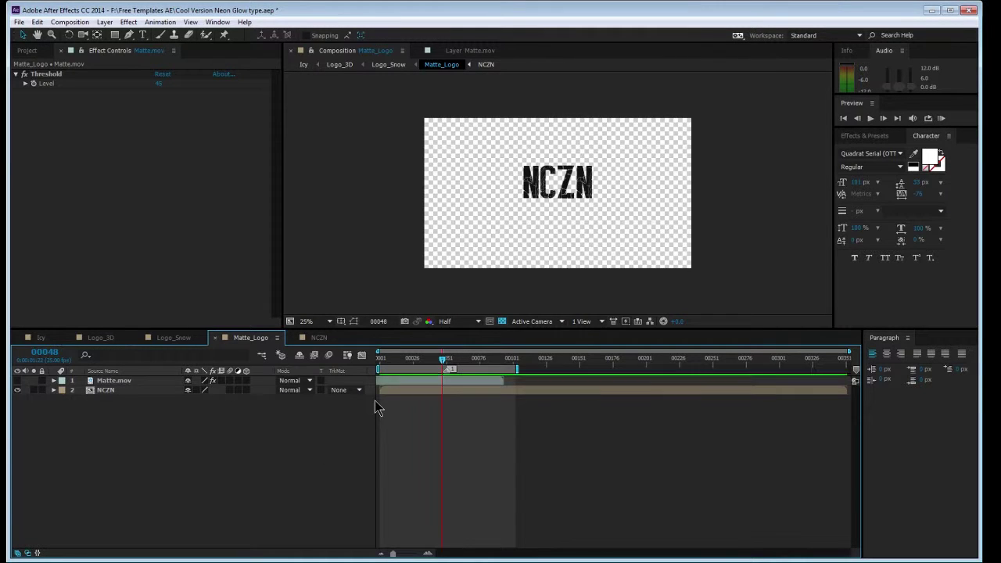
click(18, 380)
drag(404, 366, 408, 362)
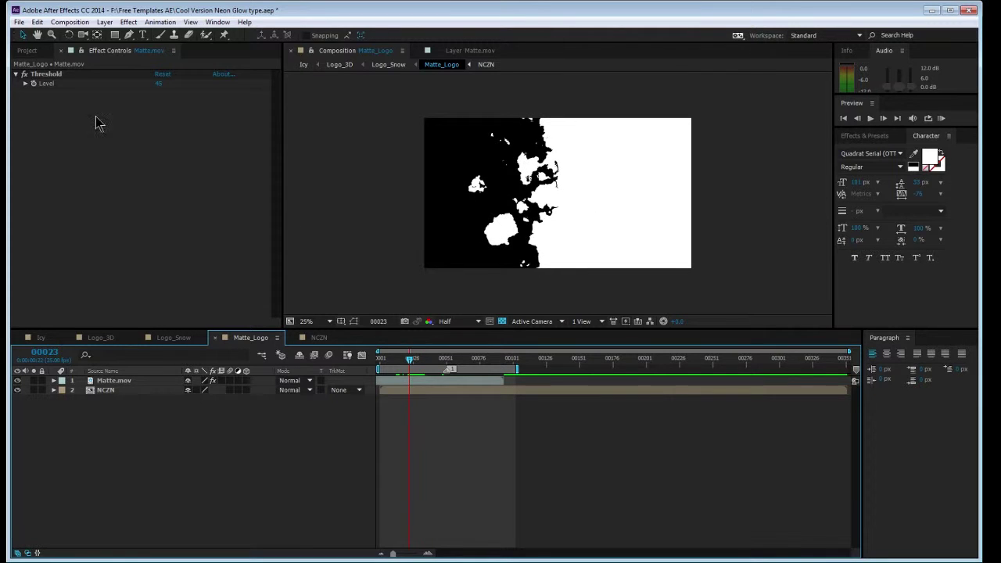
- Toggle Matte.mov's Threshold effect off and on to compare the soft and hard matte
click(24, 75)
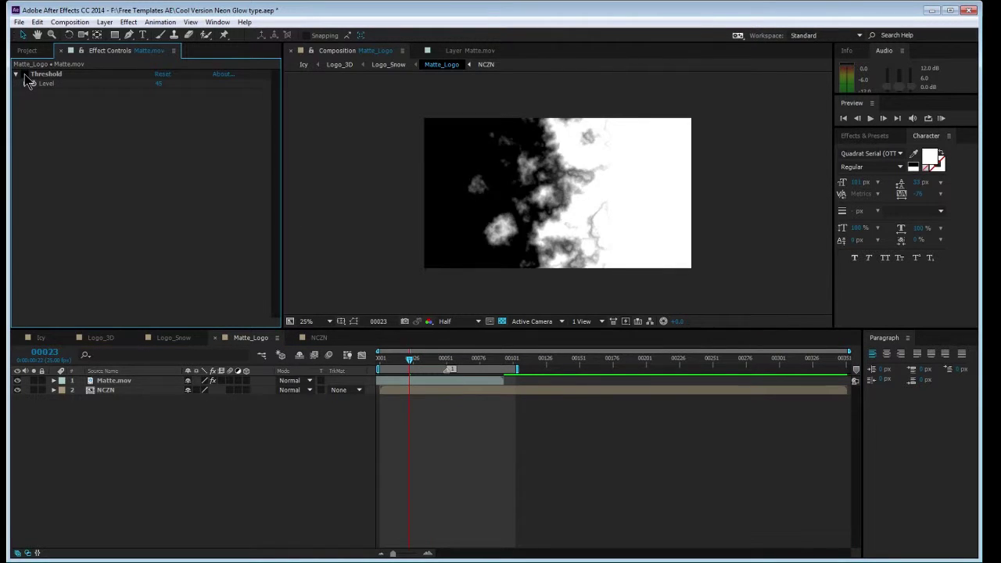
click(24, 74)
click(25, 74)
click(25, 75)
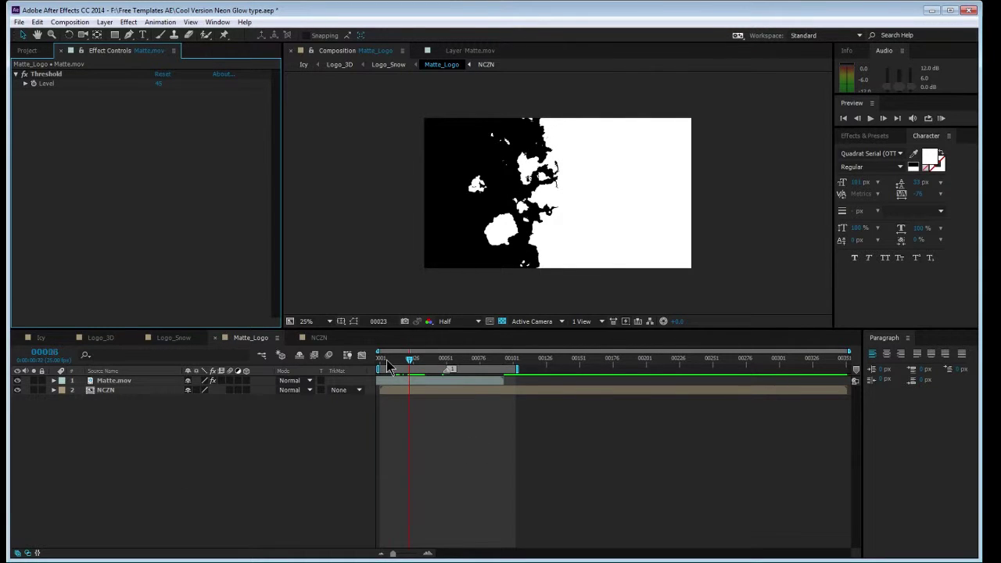
mouse_move(387, 360)
mouse_down()
mouse_move(484, 373)
mouse_move(431, 366)
mouse_move(471, 369)
mouse_move(424, 376)
mouse_move(389, 363)
mouse_up()
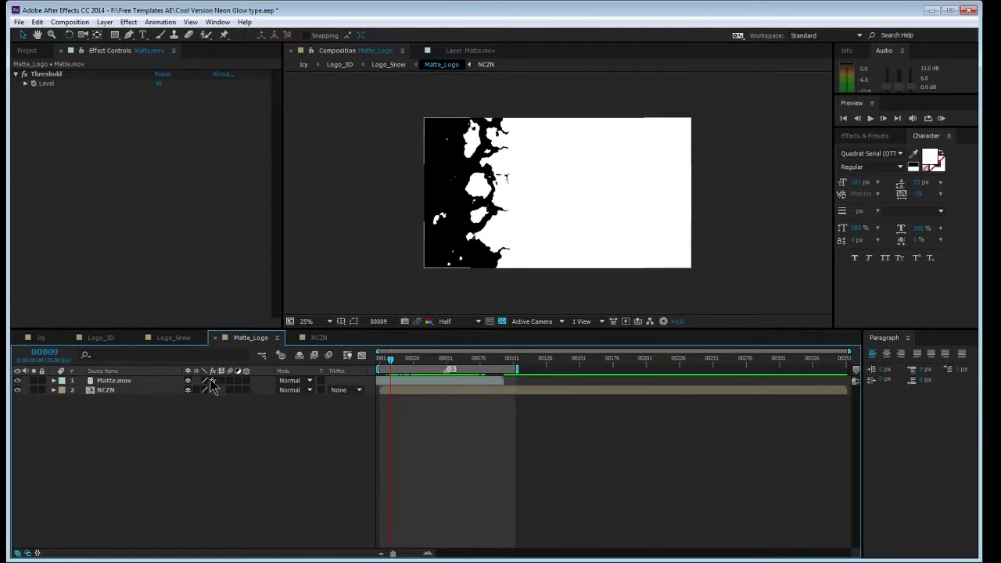
- Set NCZN's TrkMat to Luma Inverted Matte "Matte.mov" and preview the logo reveal
click(348, 391)
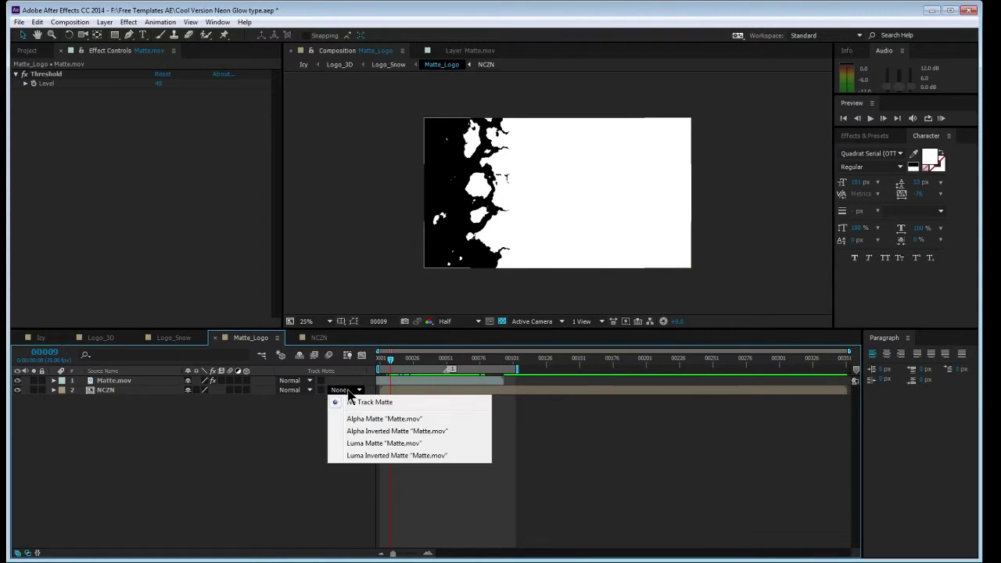
click(374, 456)
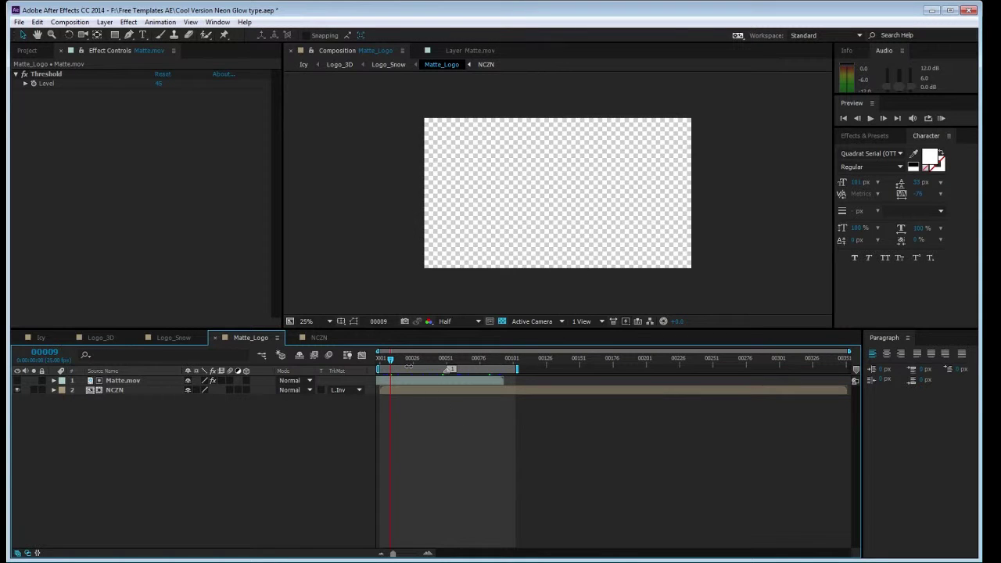
mouse_move(400, 366)
mouse_down()
mouse_move(380, 363)
mouse_move(428, 363)
mouse_move(405, 363)
mouse_move(429, 368)
mouse_move(413, 369)
mouse_up()
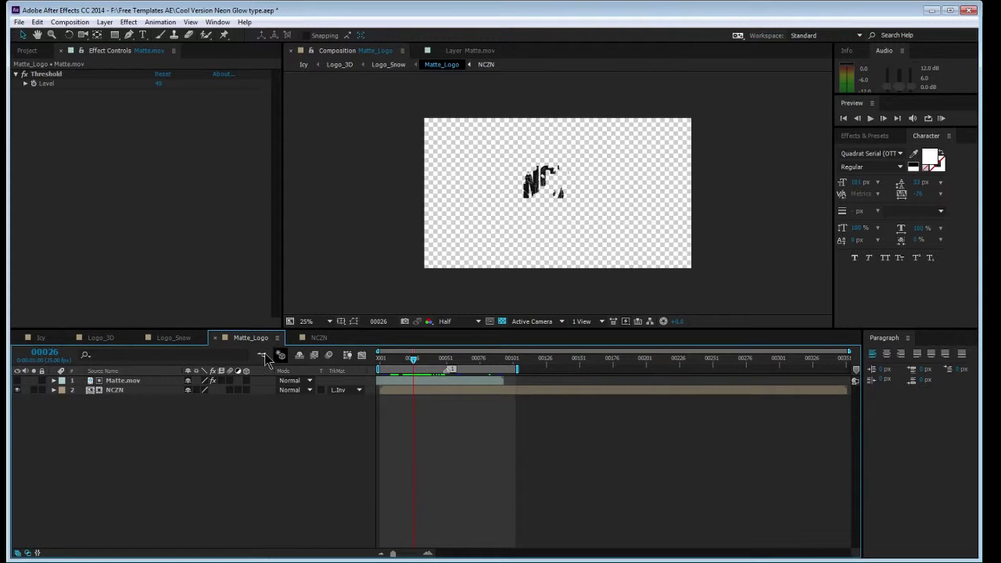
click(125, 382)
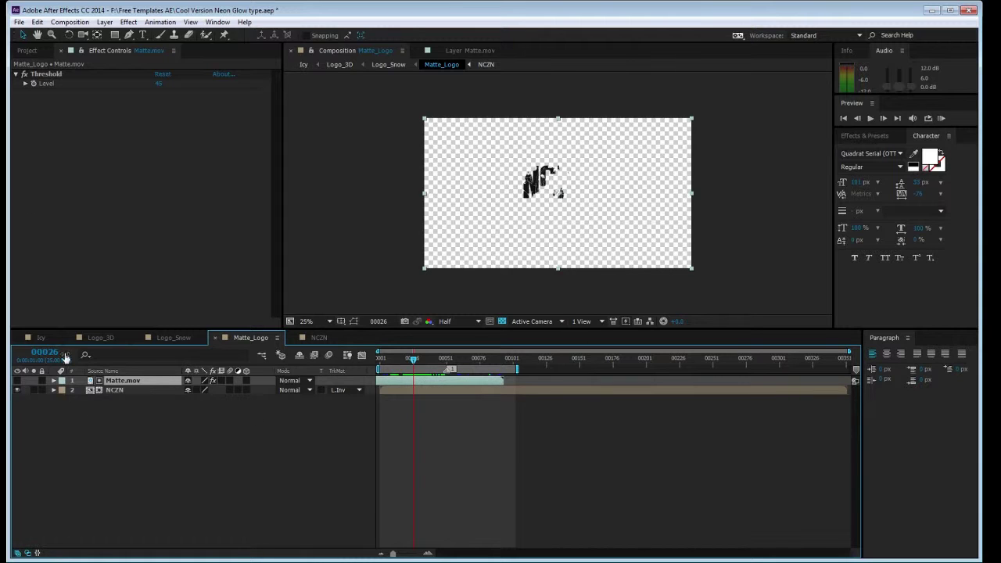
click(435, 362)
mouse_move(437, 364)
mouse_down()
mouse_move(402, 365)
mouse_move(440, 364)
mouse_up()
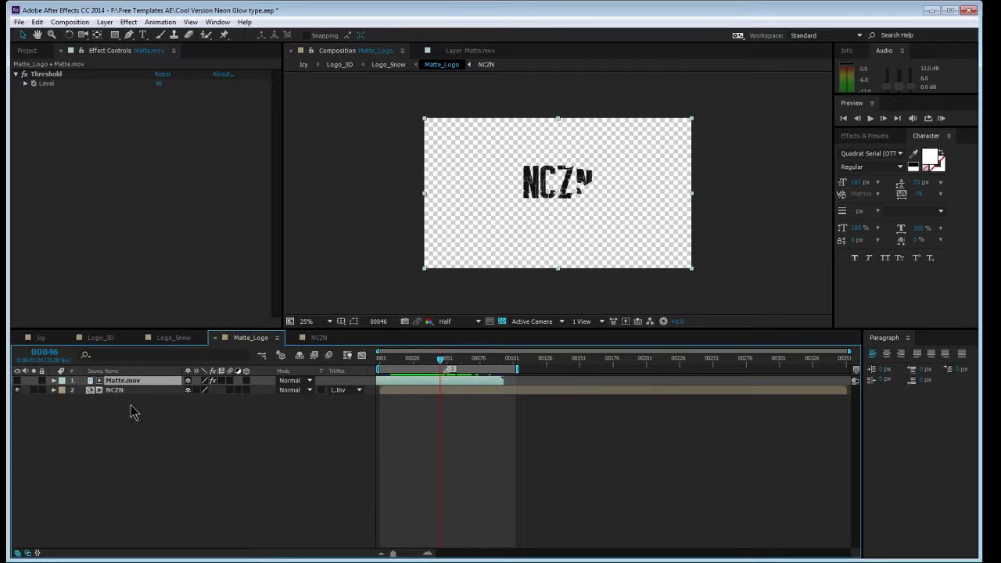
- In Logo_Snow, check Ice_Screen.jpg's Alpha matte, then select and solo that layer
click(173, 338)
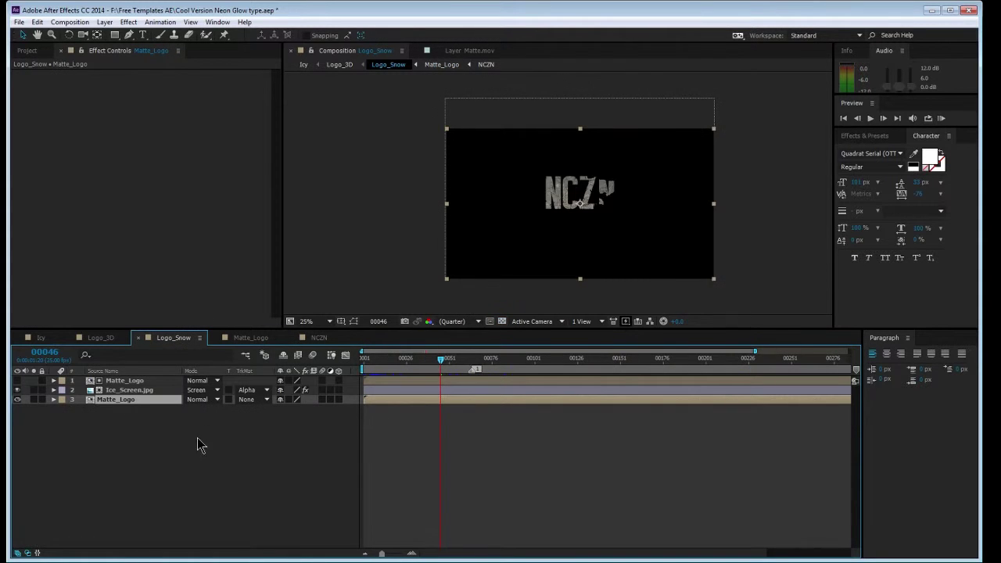
ctrl+click(127, 382)
click(148, 464)
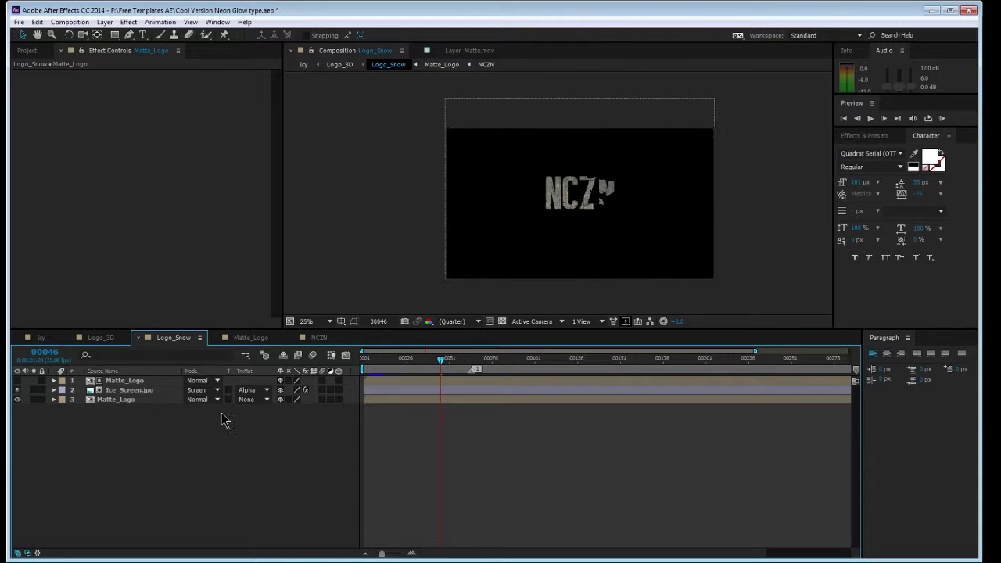
click(259, 390)
click(100, 477)
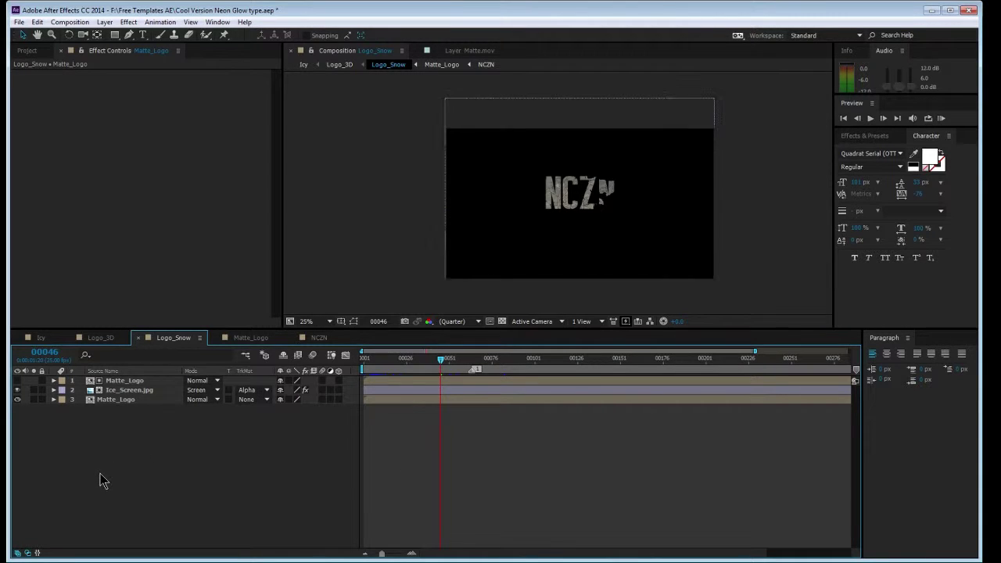
click(130, 390)
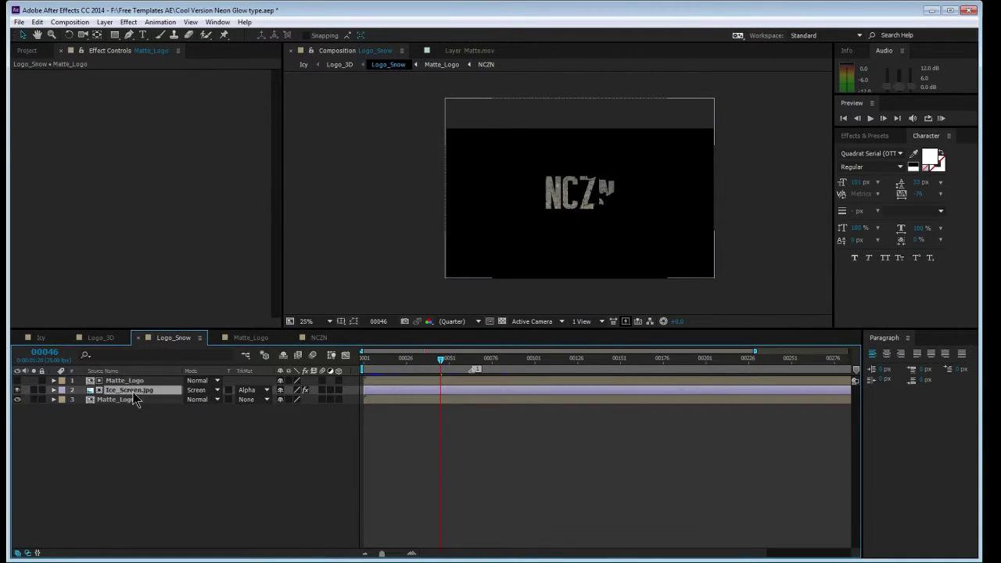
click(33, 390)
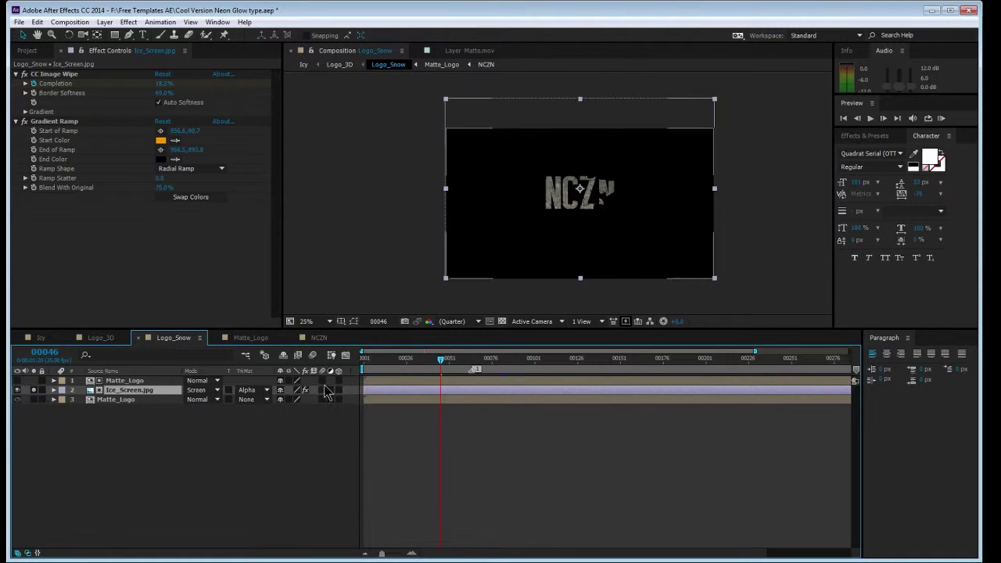
- Set Ice_Screen.jpg's track matte to None, back to Alpha Matte, and enable the transparency grid
click(252, 391)
click(264, 402)
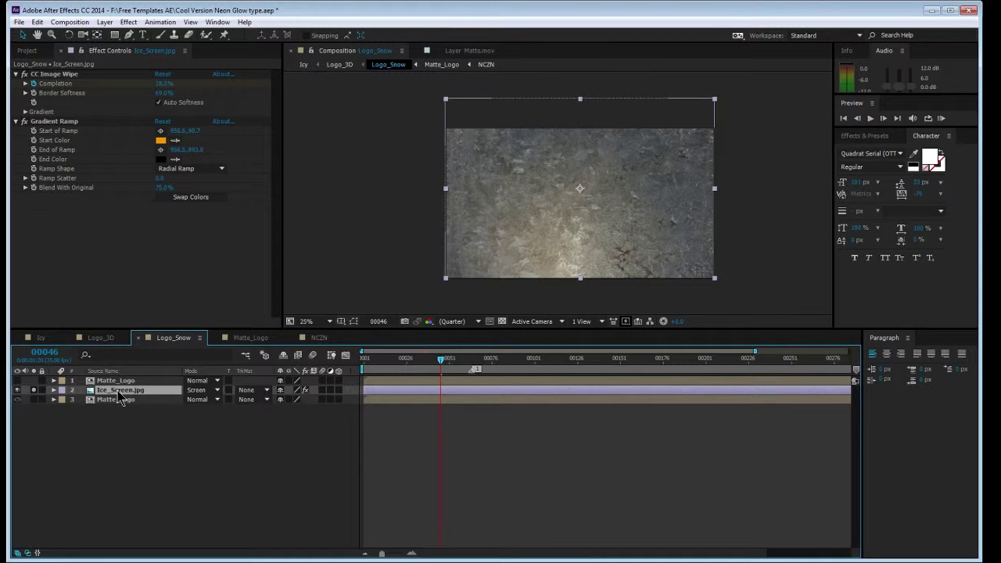
click(255, 392)
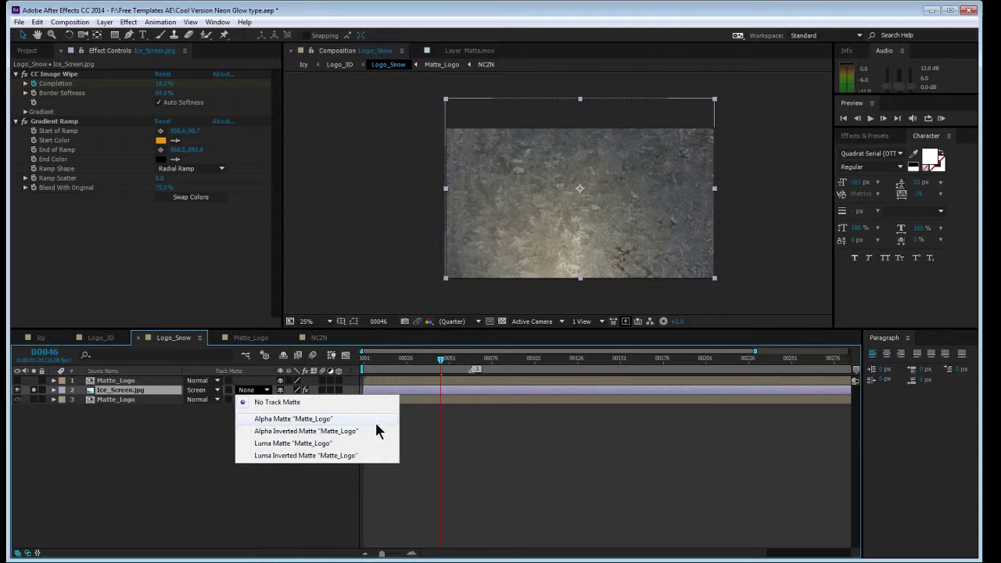
click(306, 420)
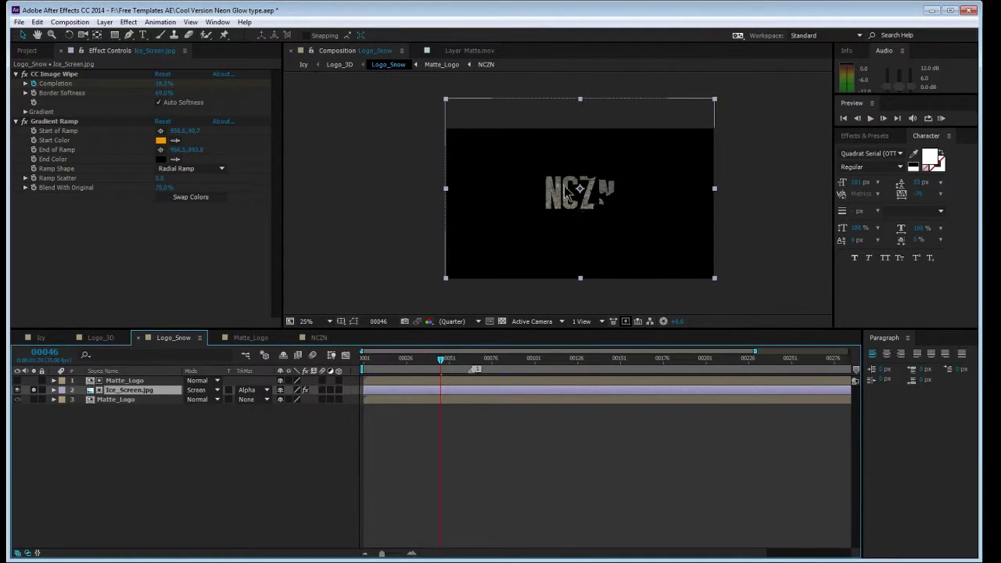
scroll(575, 207, up, 4)
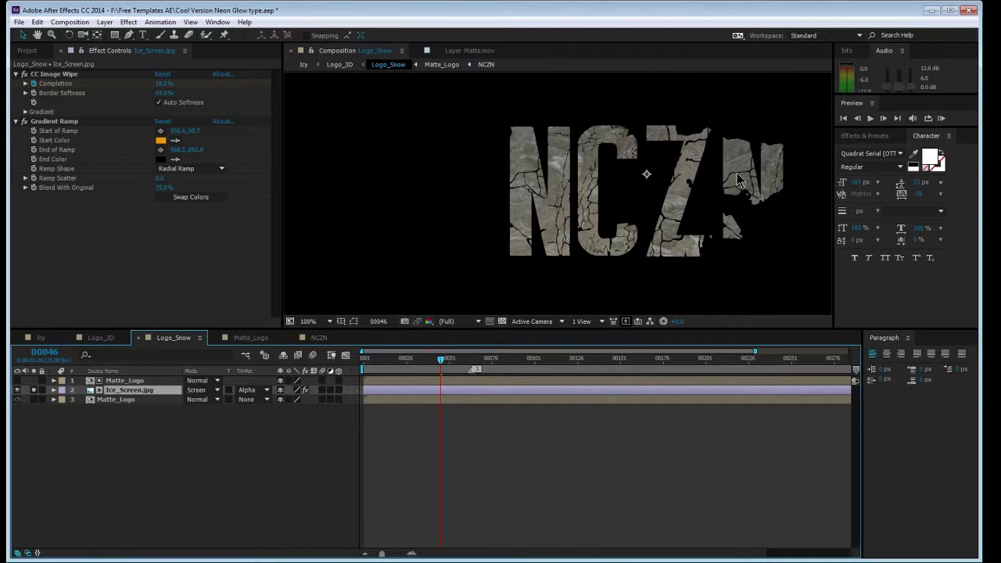
click(502, 321)
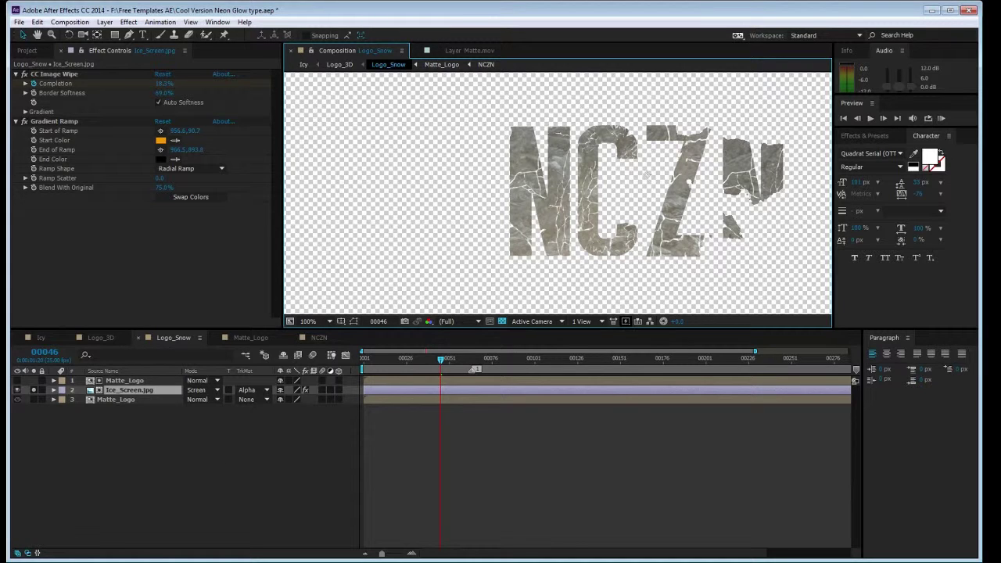
- Browse to DXTORY MOVIES on Extra Extra (F:) and drag a DayZ clip into After Effects
key(super)
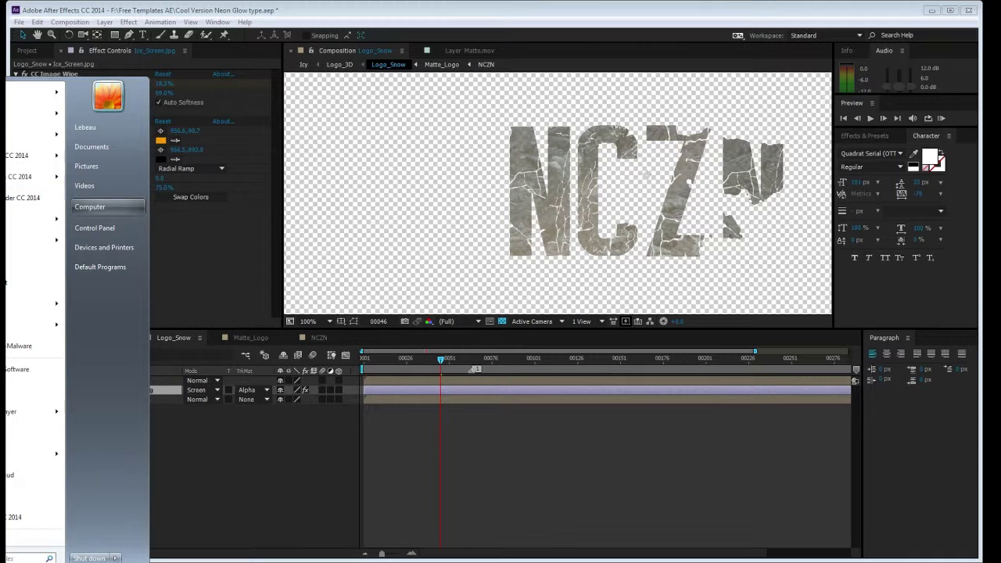
click(90, 207)
click(447, 176)
double_click(447, 176)
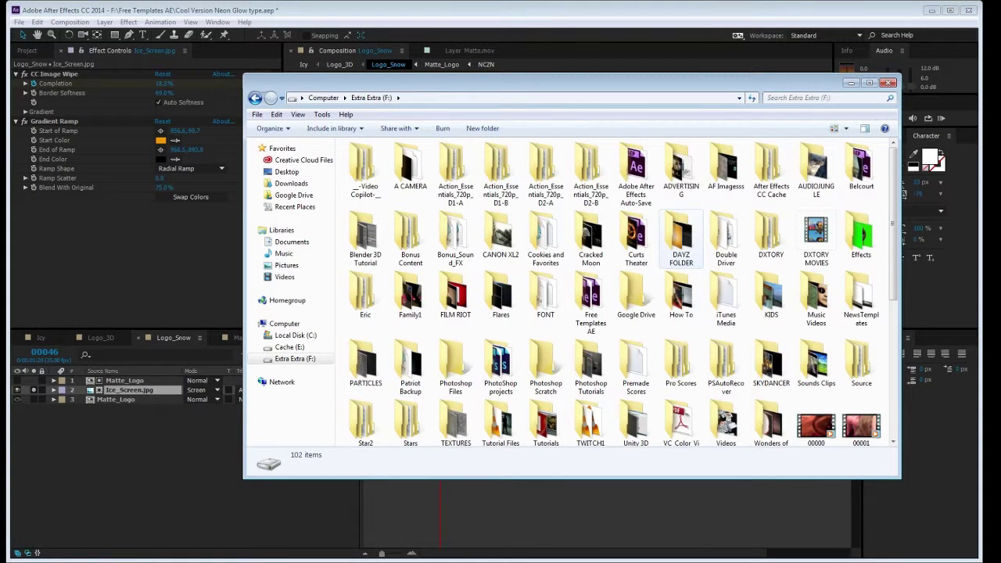
double_click(816, 235)
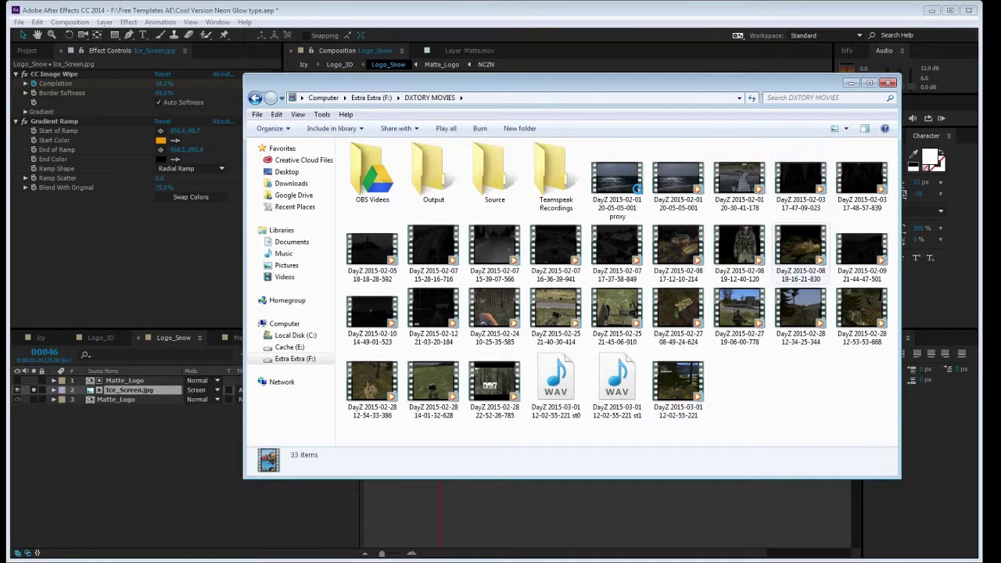
drag(739, 309, 128, 469)
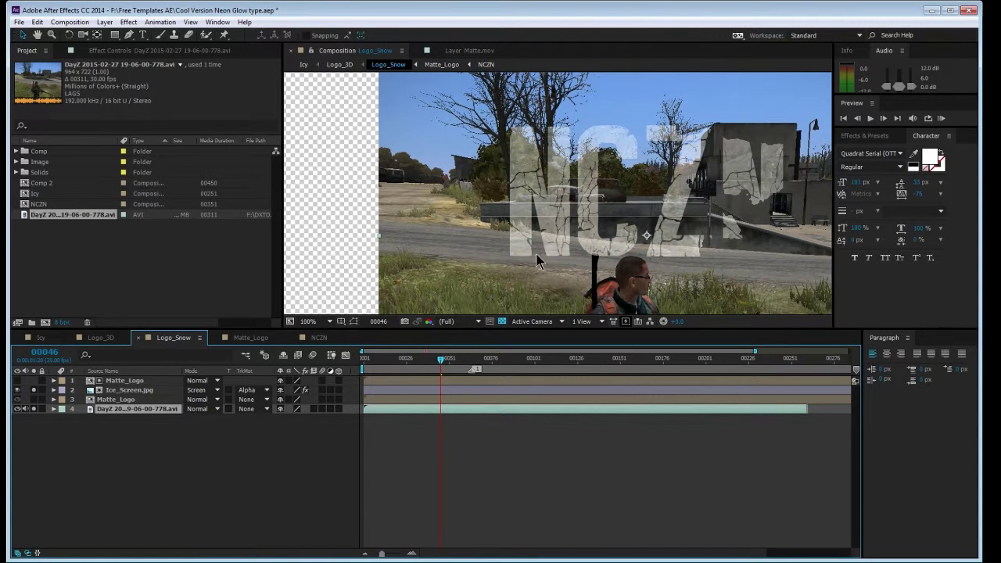
- Preview the logo over the DayZ clip, delete that layer from Logo_Snow, and select the clip in the project
mouse_move(441, 358)
mouse_down()
mouse_move(472, 358)
mouse_move(413, 352)
mouse_move(427, 354)
mouse_up()
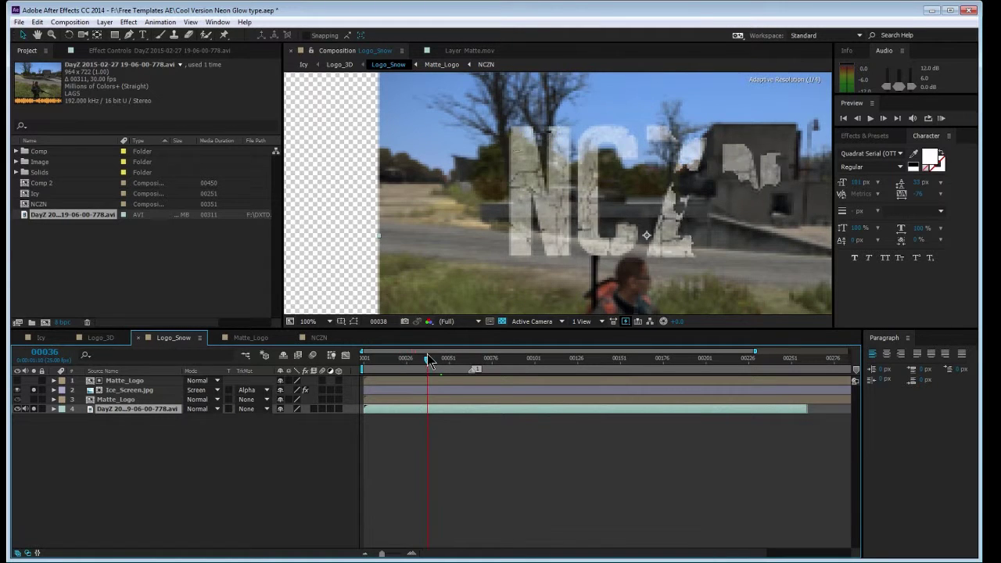
click(86, 444)
click(117, 409)
key(Delete)
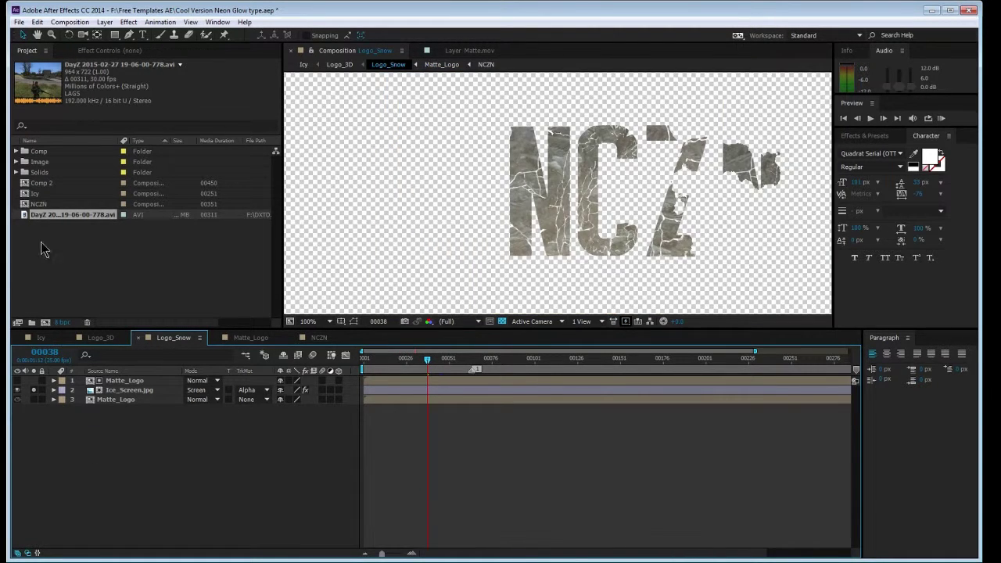
click(39, 249)
click(58, 218)
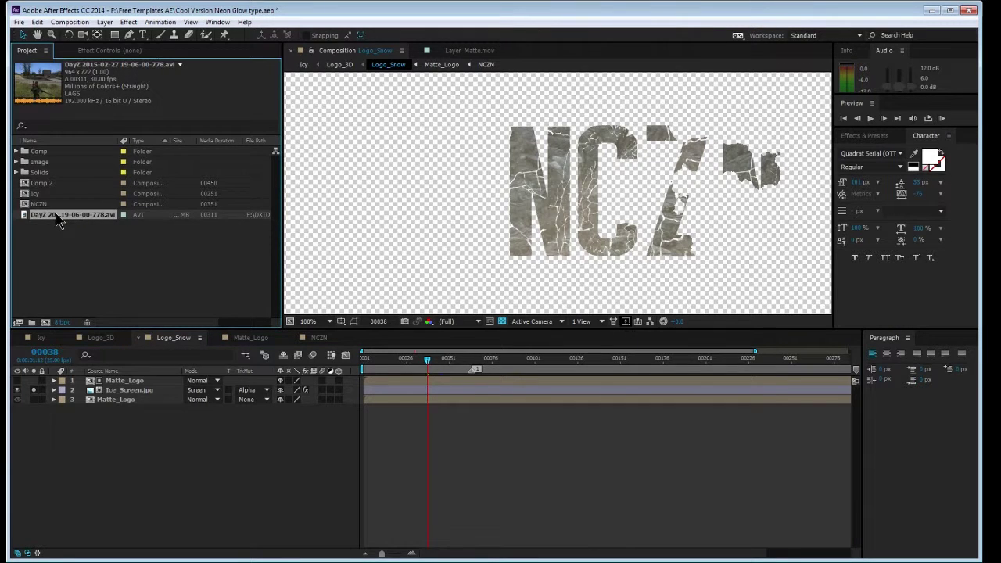
- Delete the DayZ clip from the project and scrub to preview the NCZN text breaking apart
key(Delete)
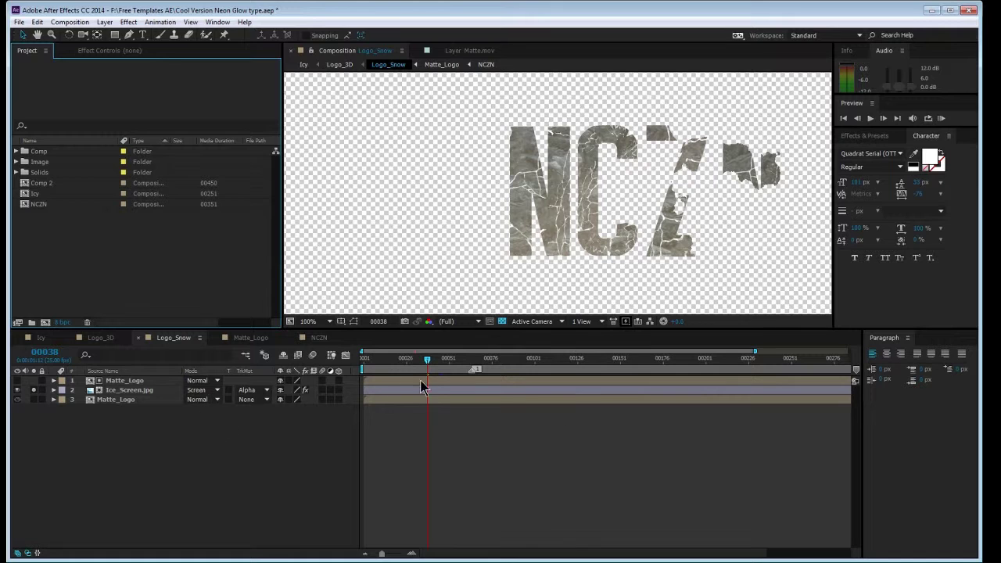
drag(427, 359, 451, 358)
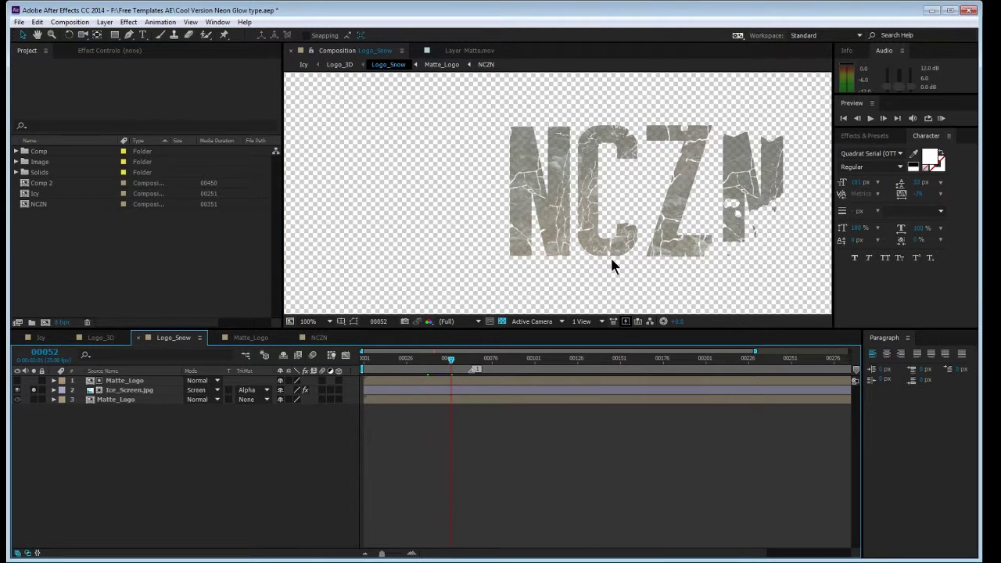
scroll(604, 215, down, 2)
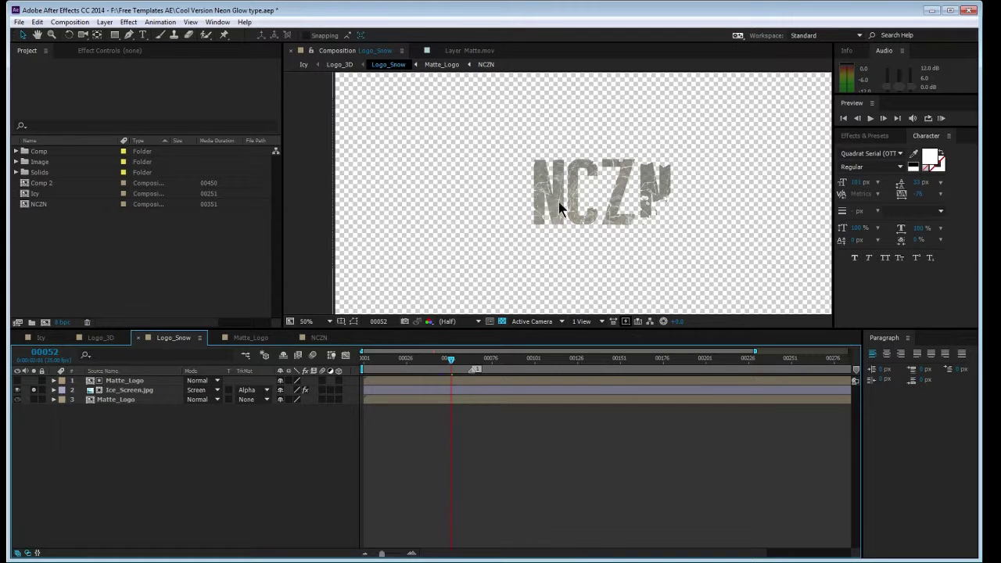
drag(450, 360, 416, 362)
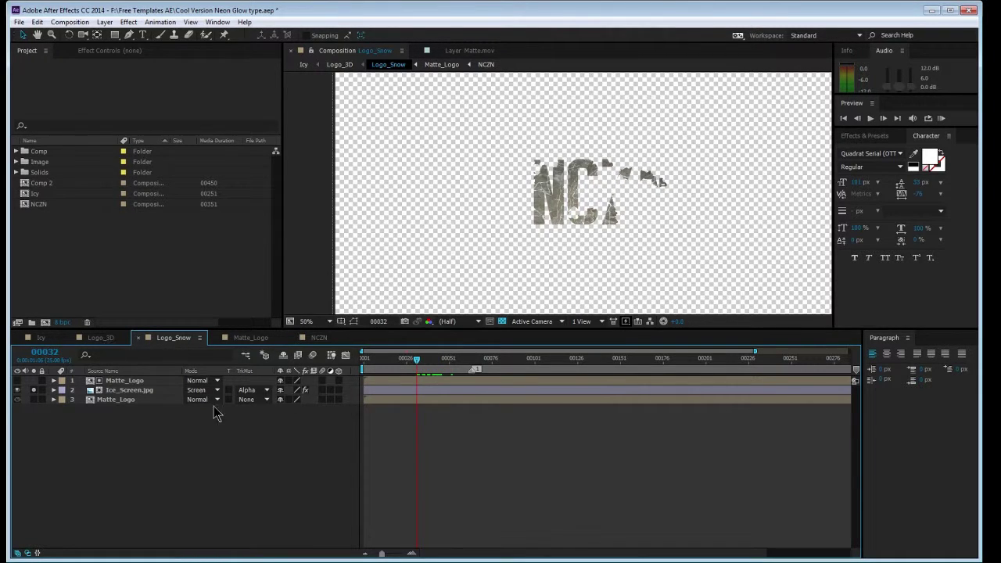
- Select both Matte_Logo layers, then switch to the Logo_3D composition's layers
click(133, 380)
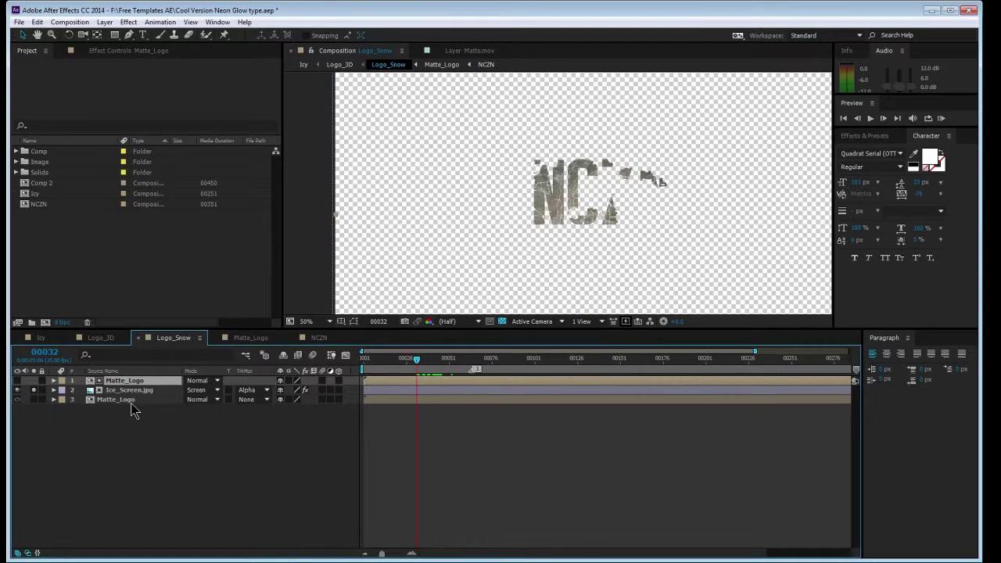
ctrl+click(131, 400)
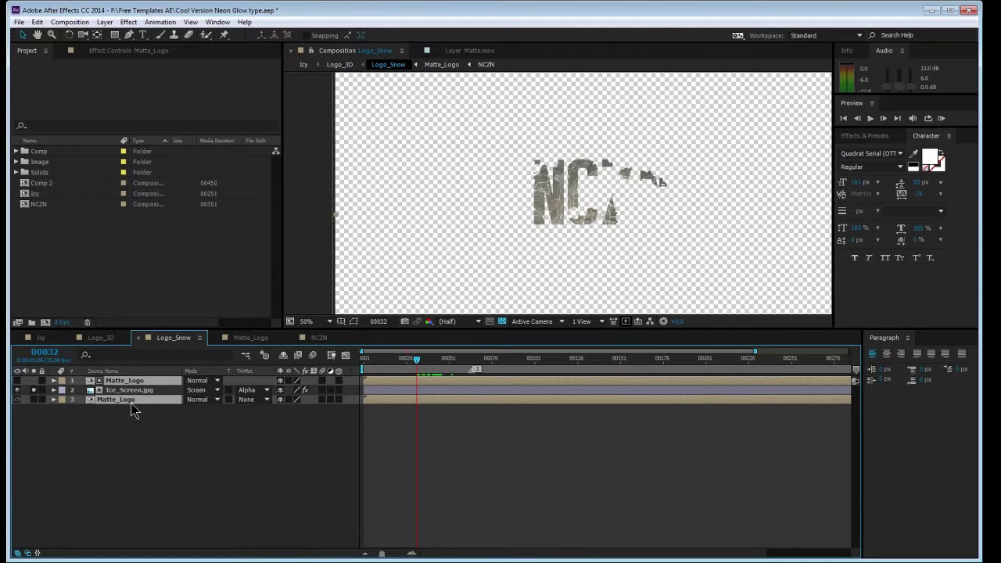
click(105, 22)
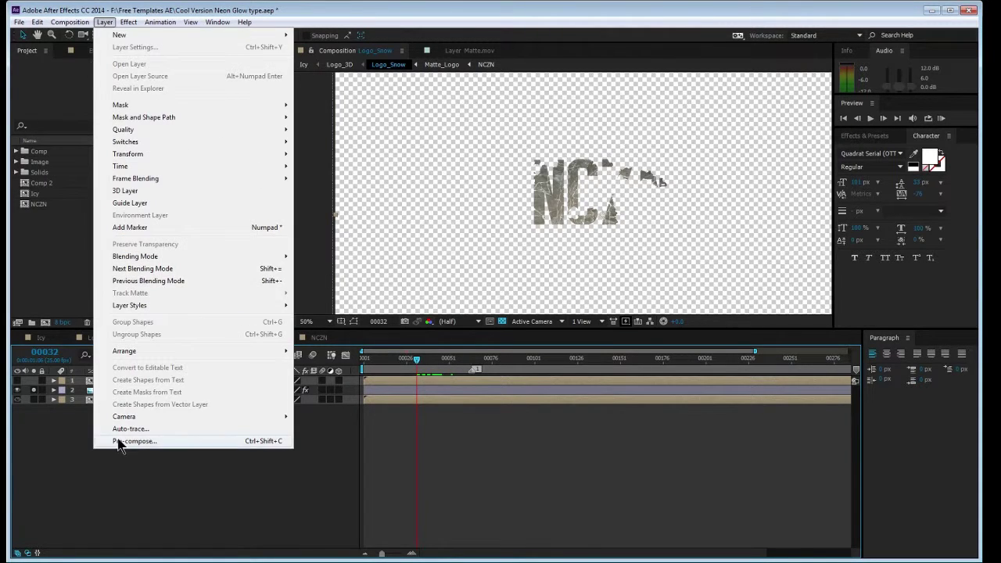
click(115, 514)
click(101, 339)
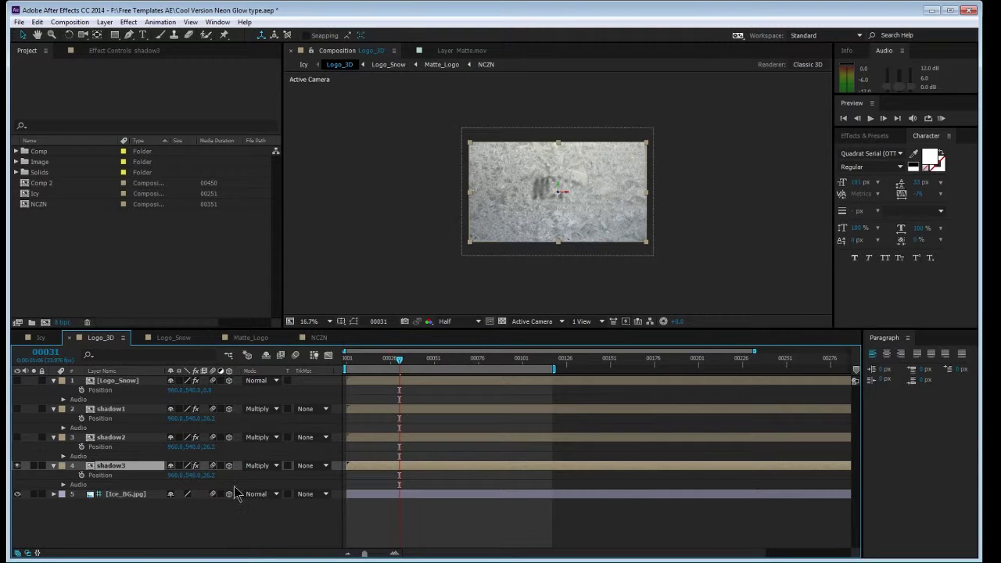
- Rename the top Logo_Snow layer to 'Main title' and deselect it
click(231, 542)
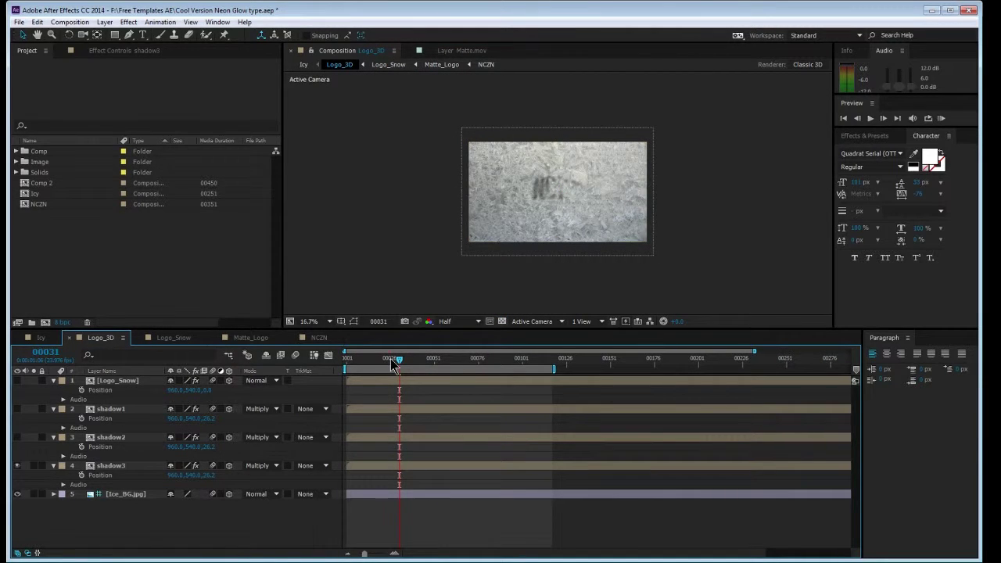
click(117, 382)
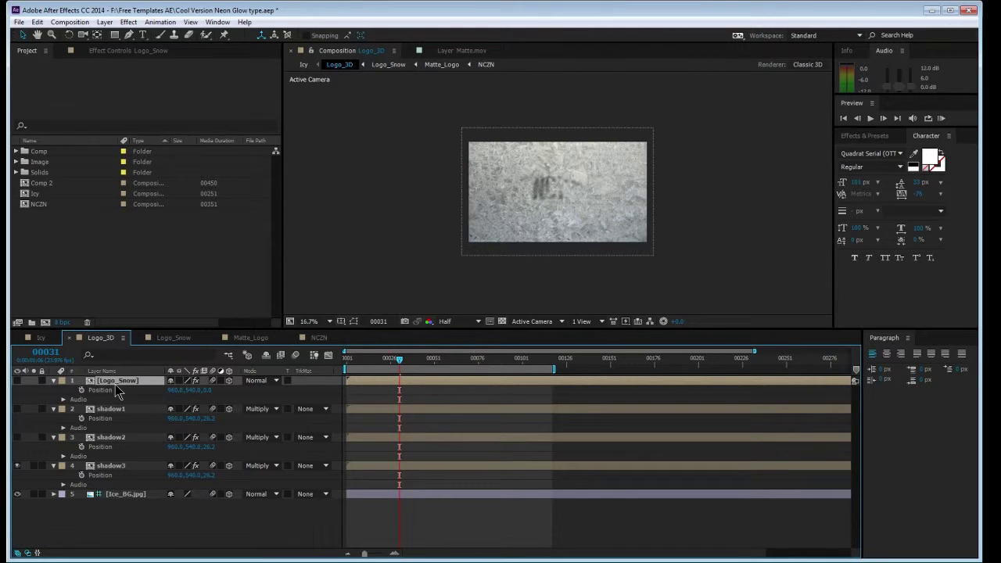
key(Return)
text(M)
key(Return)
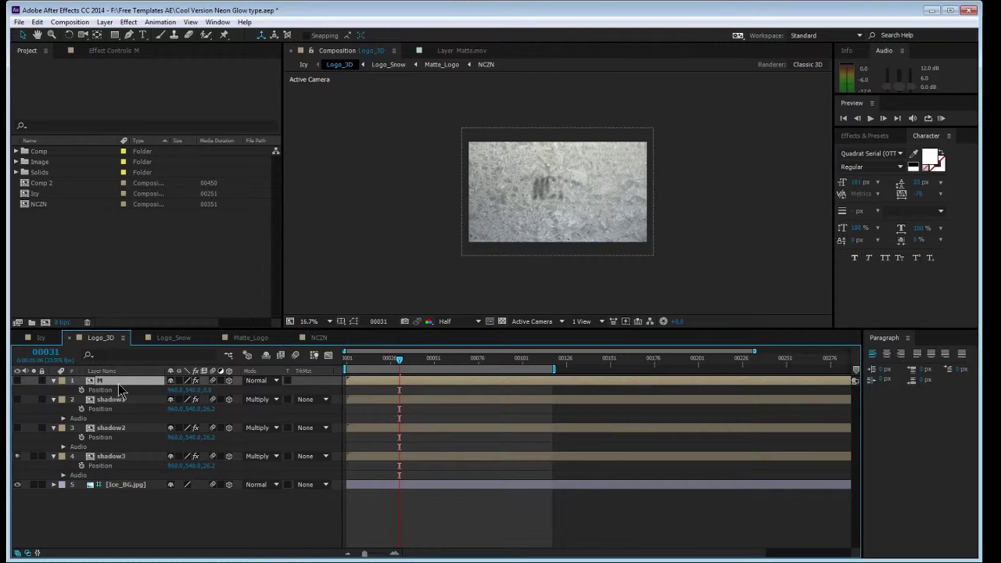
key(Return)
text(Main title)
key(Return)
click(181, 522)
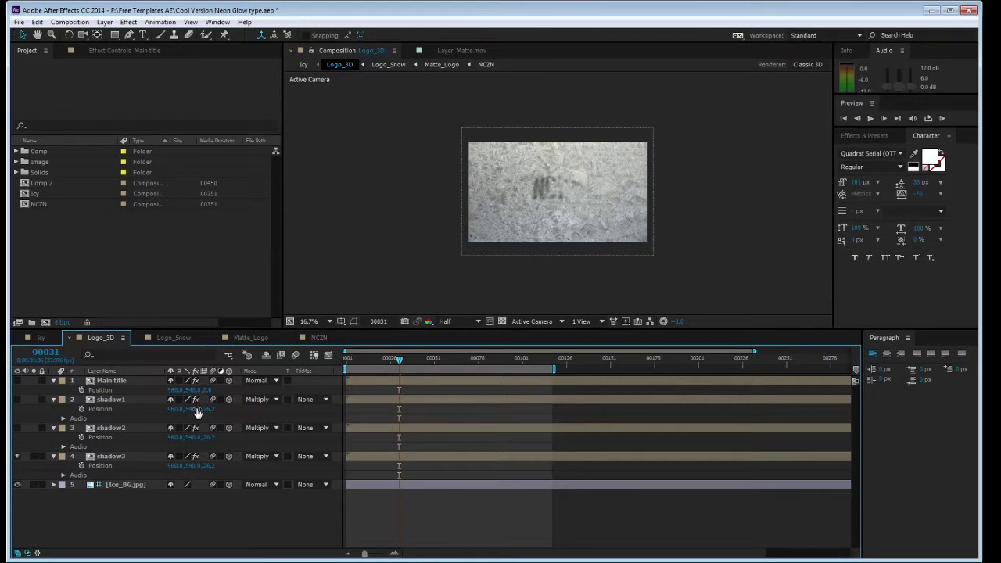
- Show shadow1's Tint and Fast Blur settings, collapse all four layers, and move to a later frame
click(112, 400)
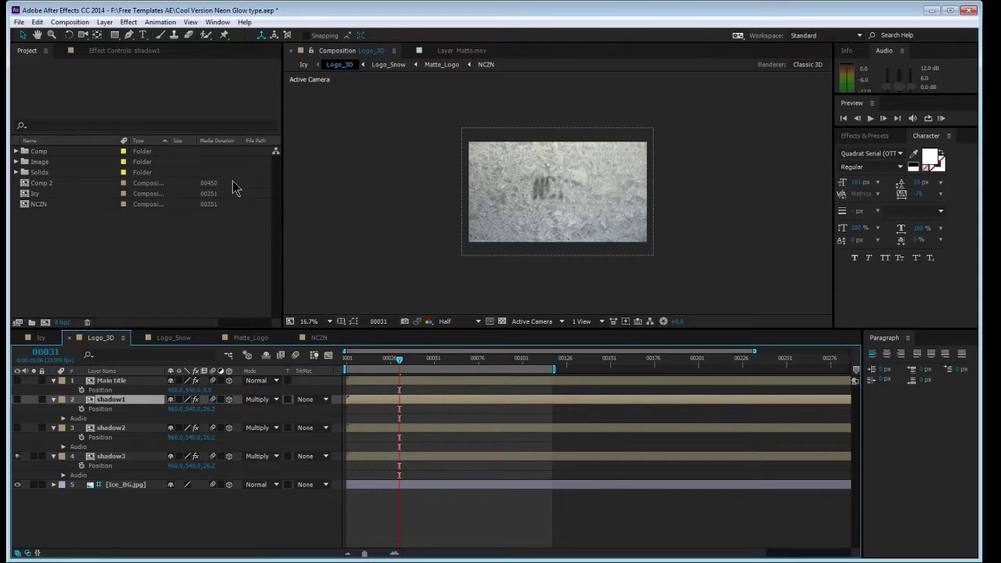
click(120, 51)
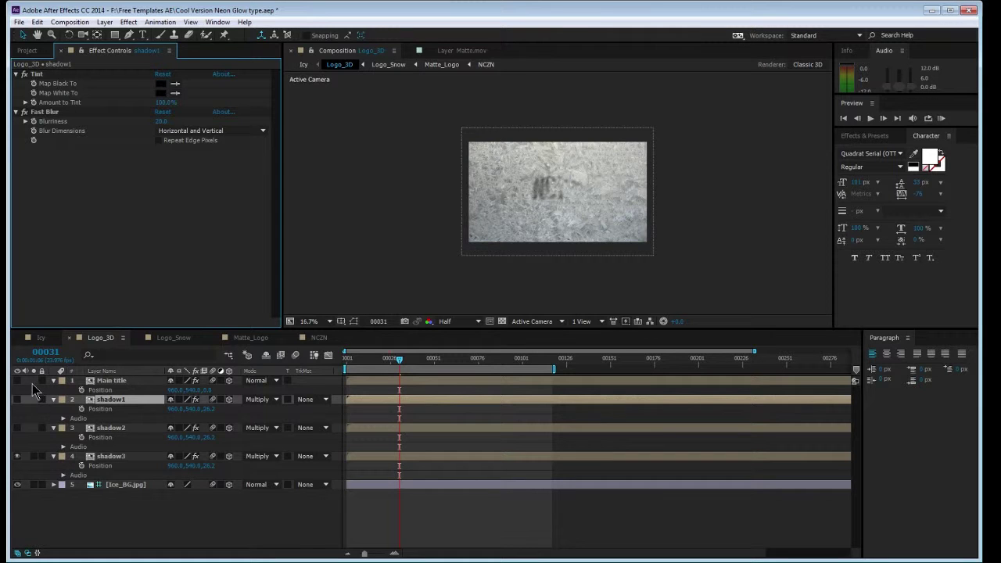
click(53, 380)
click(53, 390)
click(53, 400)
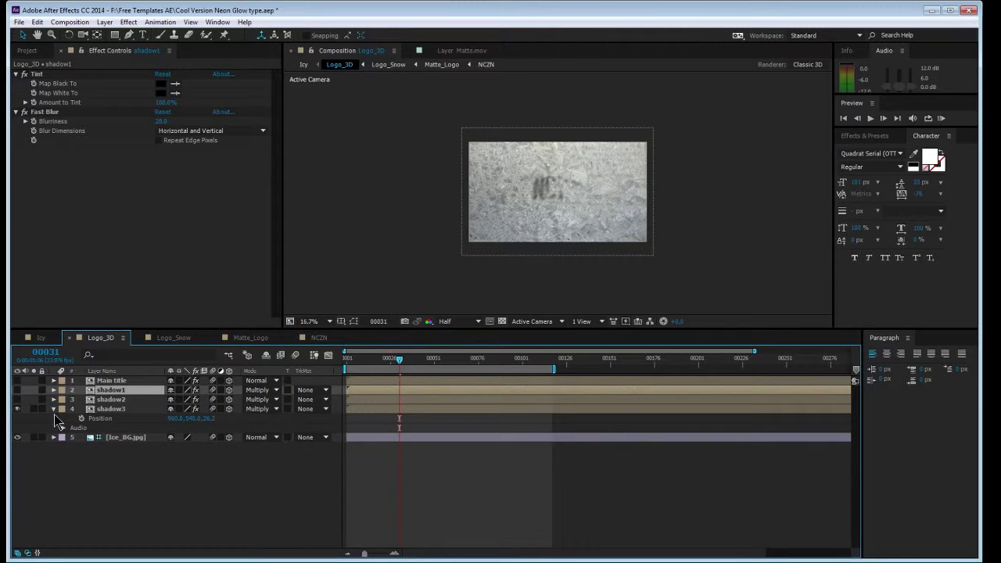
click(53, 409)
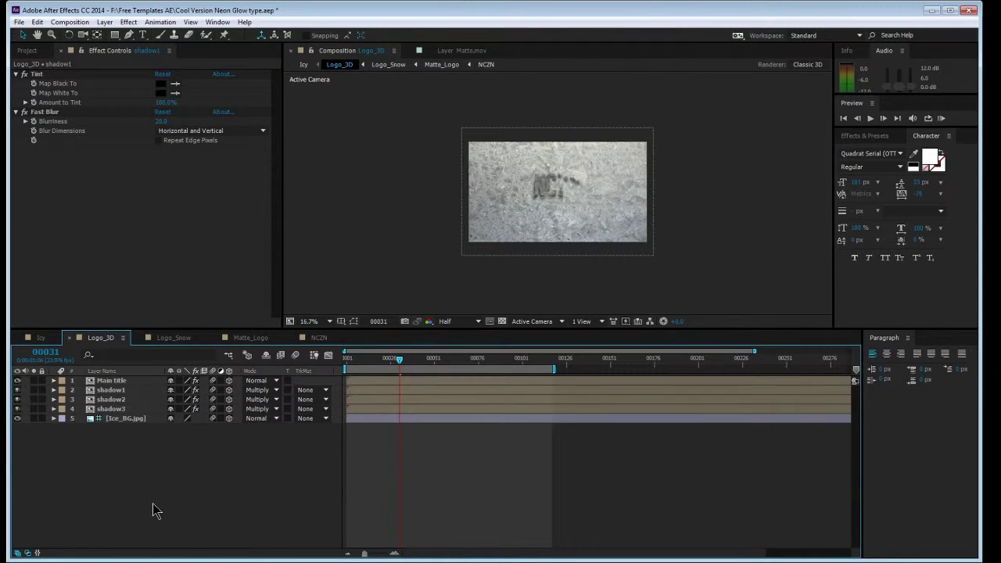
mouse_move(440, 358)
mouse_down()
mouse_move(464, 355)
mouse_move(426, 358)
mouse_up()
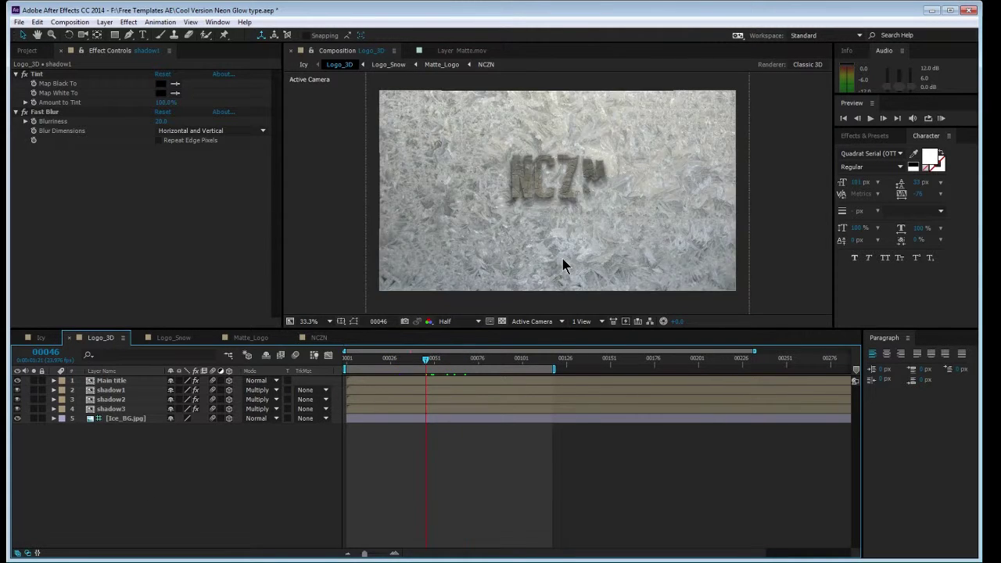
- Zoom the viewer to 100% and view Main title's Bevel Alpha settings
scroll(564, 262, up, 3)
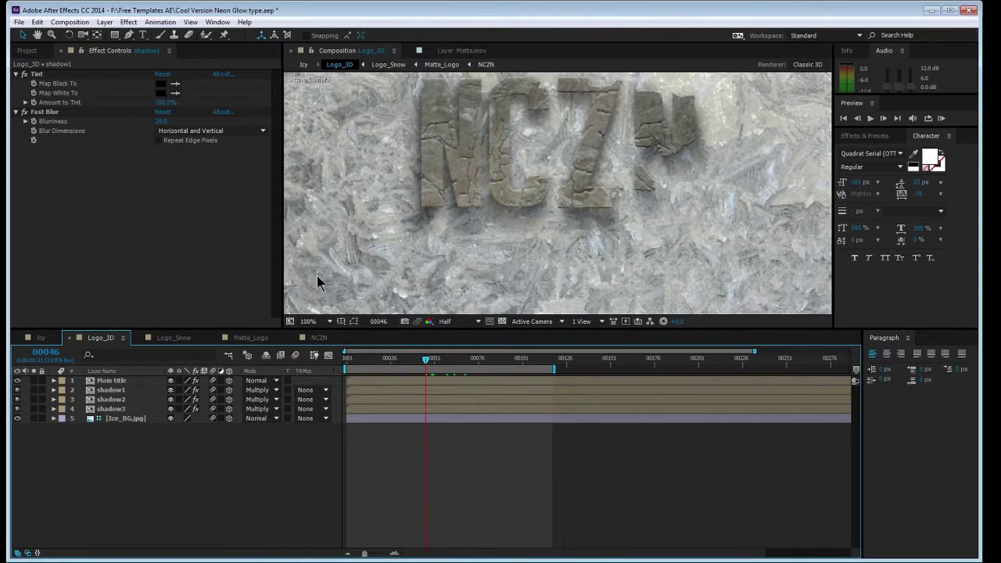
click(561, 171)
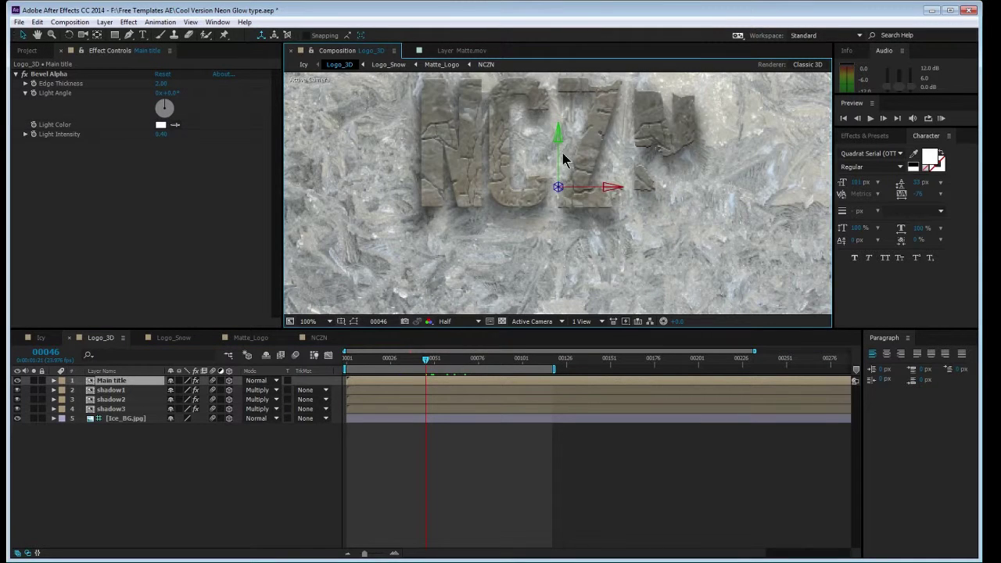
click(255, 438)
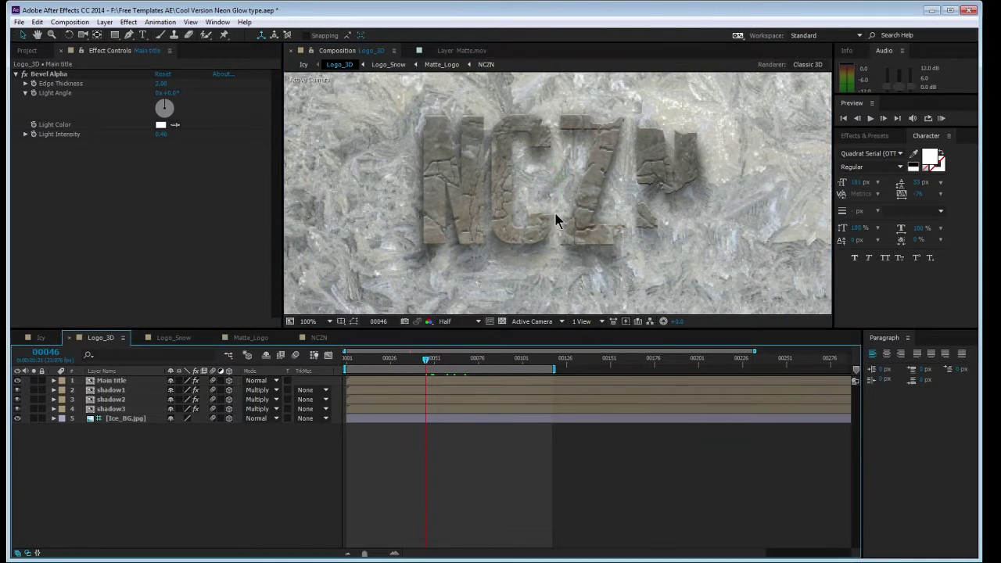
- Try Full and Third preview resolutions while scrubbing, then set Resolution back to Full
click(457, 321)
click(462, 350)
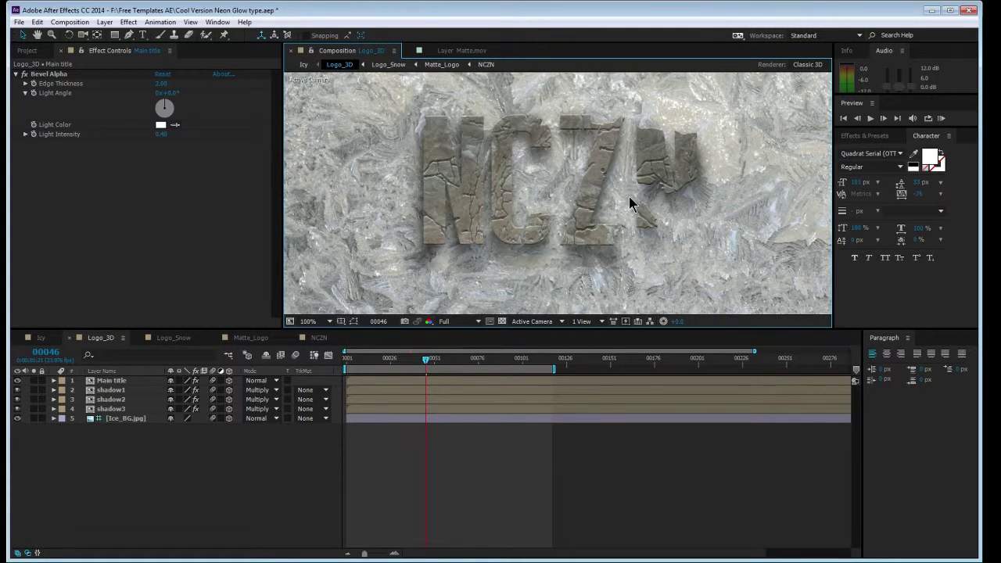
click(450, 322)
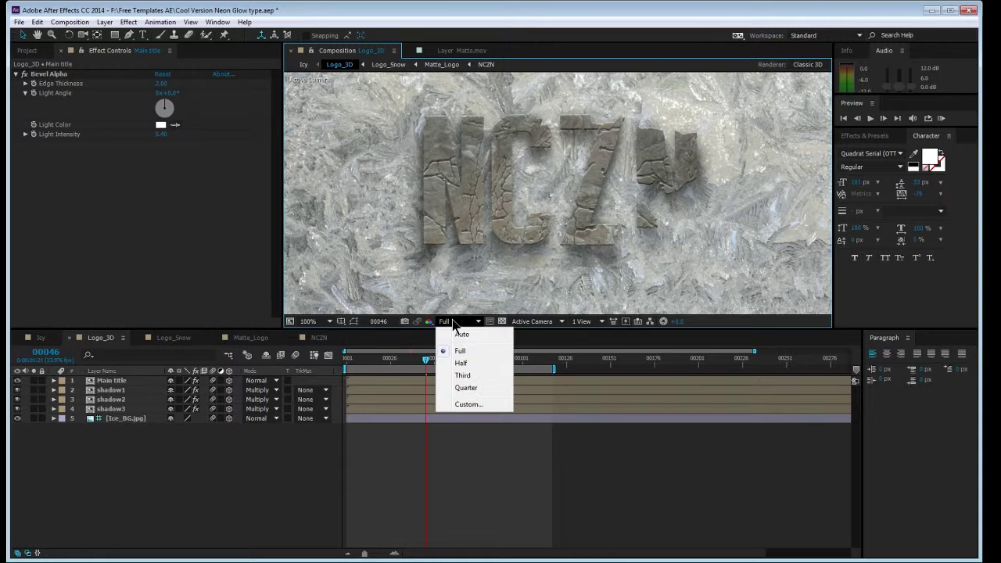
click(460, 376)
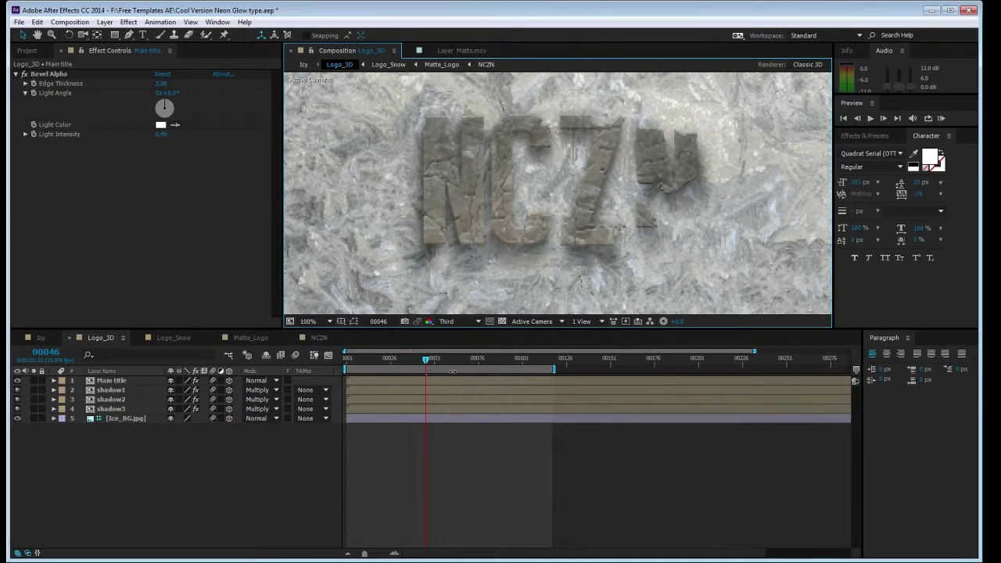
drag(388, 363, 410, 362)
click(625, 321)
click(649, 348)
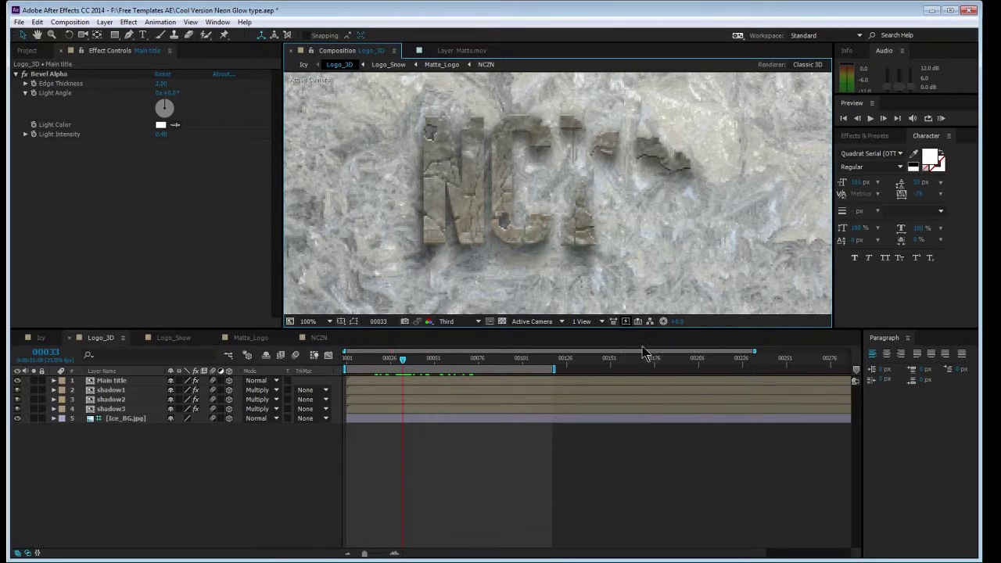
click(457, 321)
click(458, 330)
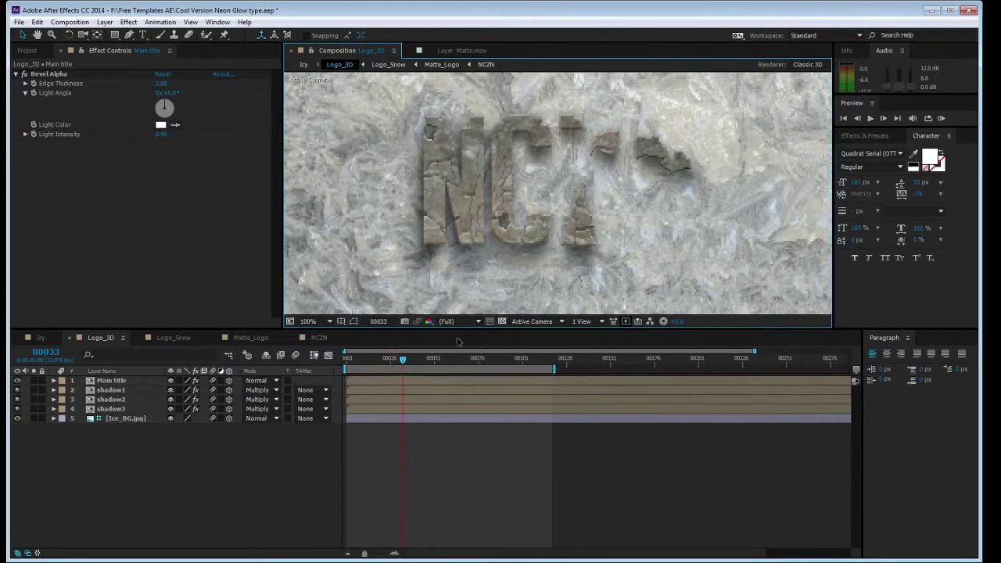
- Scrub through the NCZN forming, view shadow3's Radial Shadow, and return to frame 57
click(376, 361)
drag(383, 365, 507, 368)
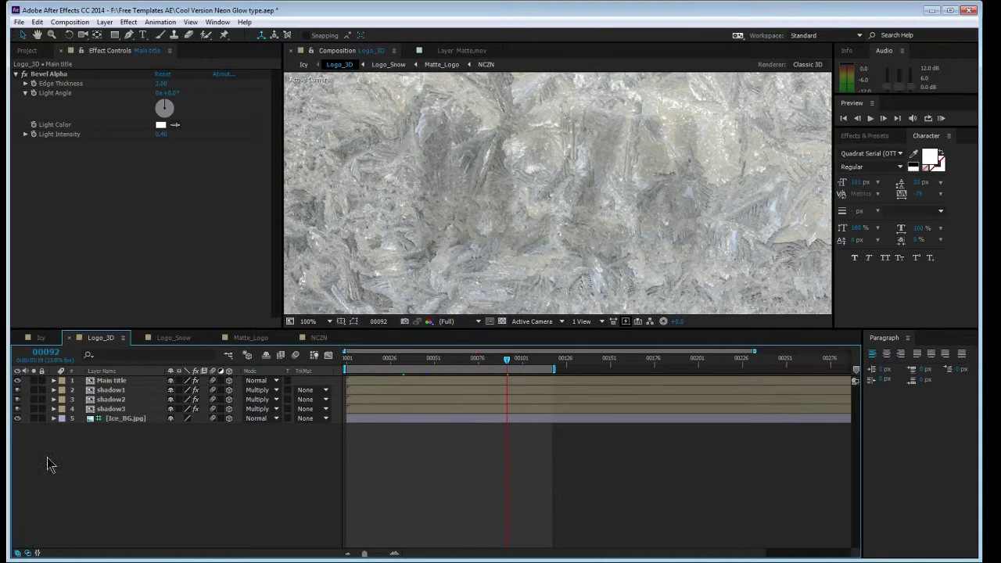
click(117, 409)
click(109, 493)
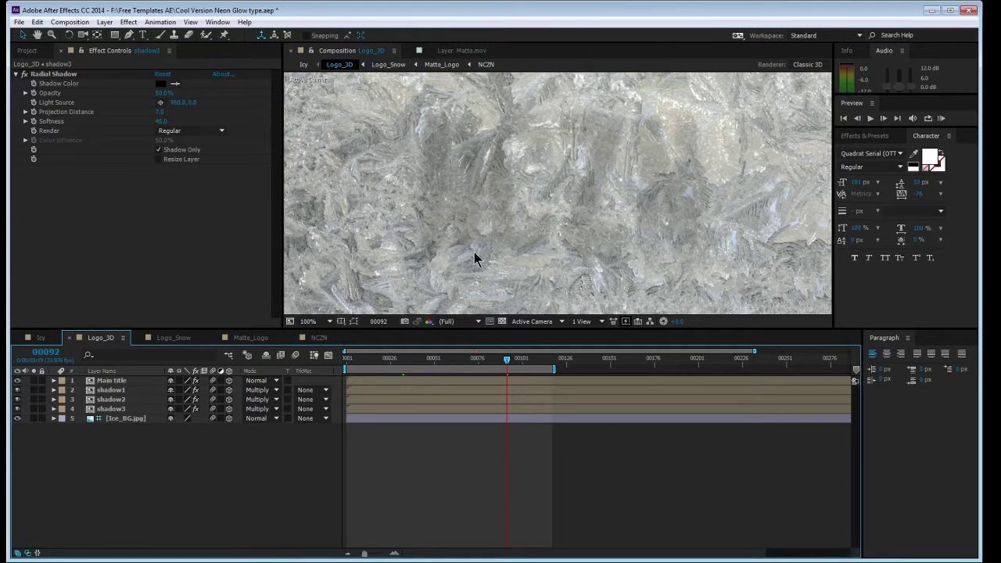
scroll(474, 251, down, 4)
drag(416, 360, 445, 360)
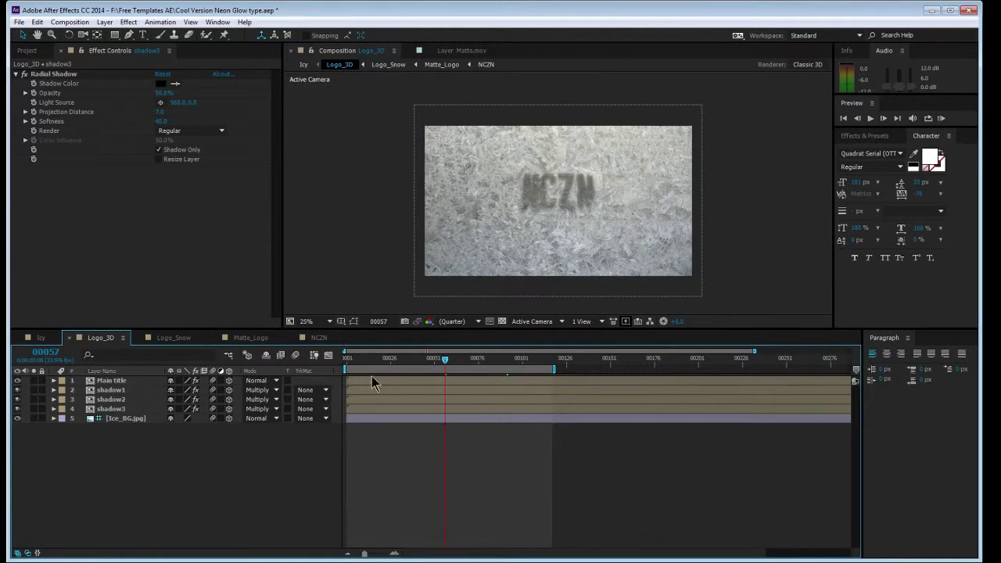
scroll(508, 270, up, 2)
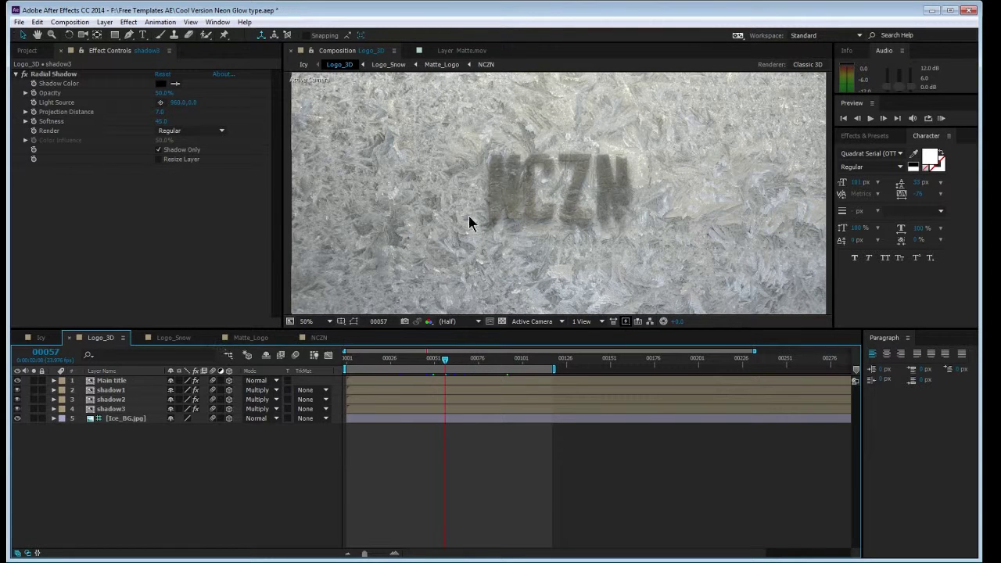
- Solo the shadow3 layer and show transparency as a checkerboard
click(111, 381)
click(110, 409)
click(33, 408)
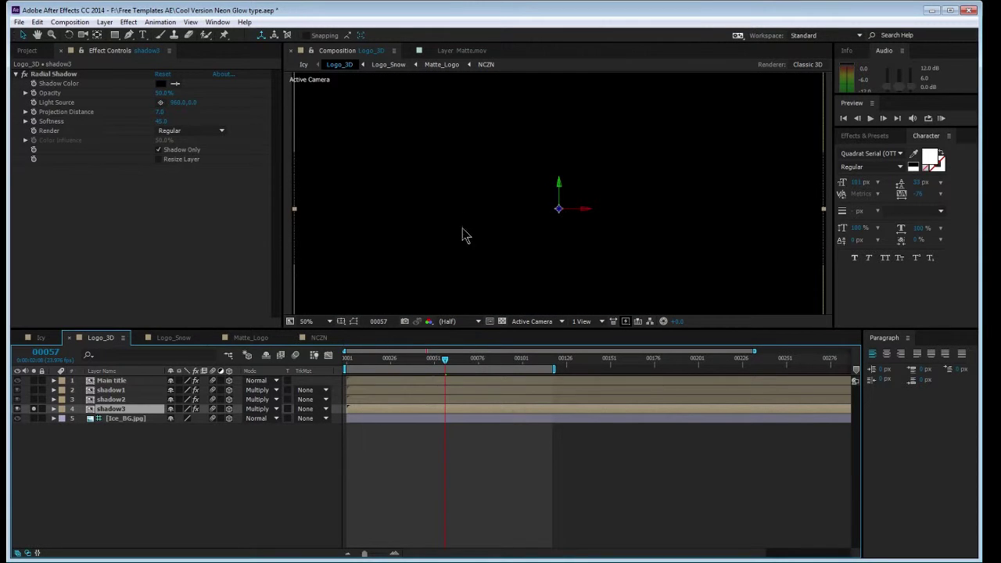
click(501, 321)
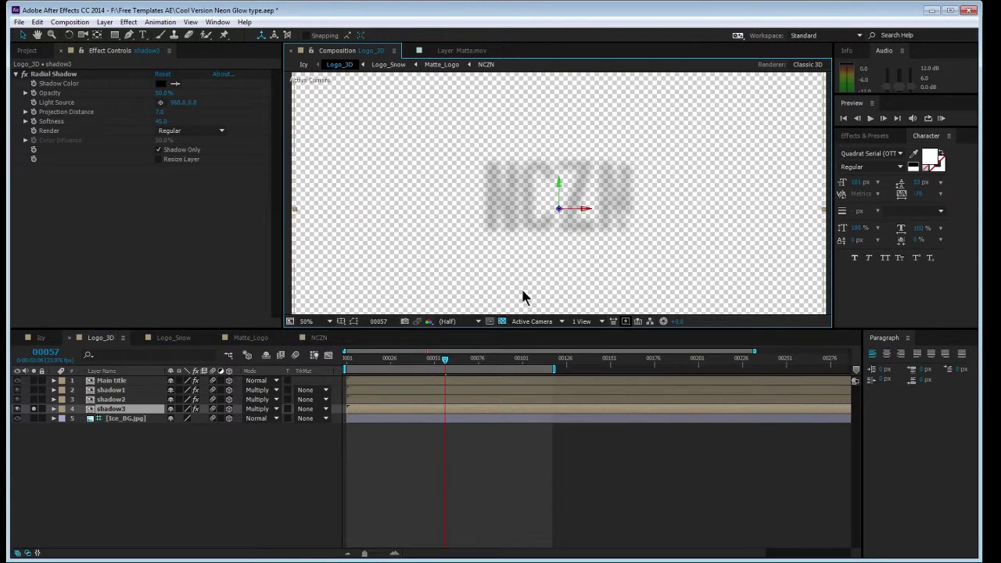
- Inspect the Matte_Logo layers inside Logo_Snow, then return to Logo_3D
double_click(115, 417)
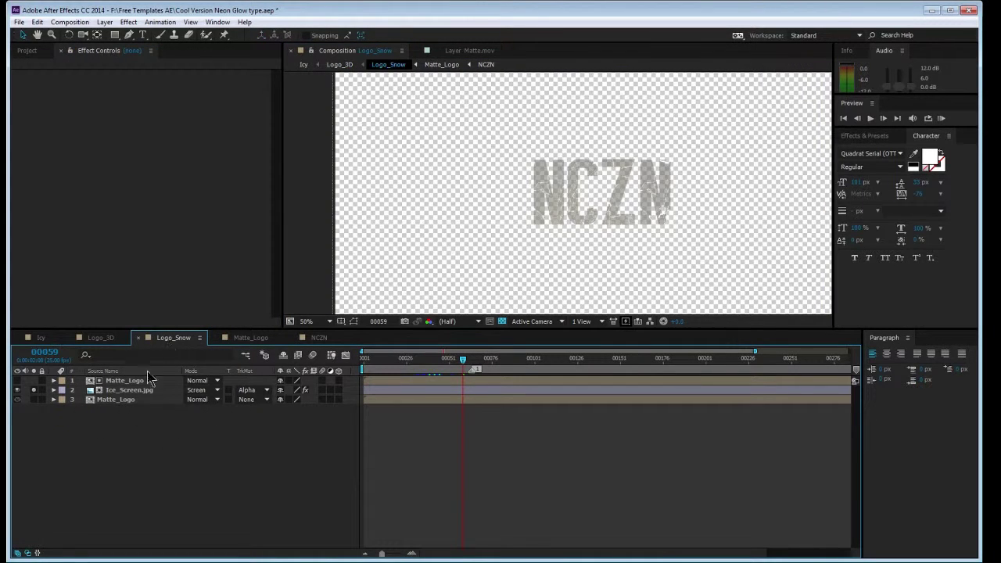
click(135, 381)
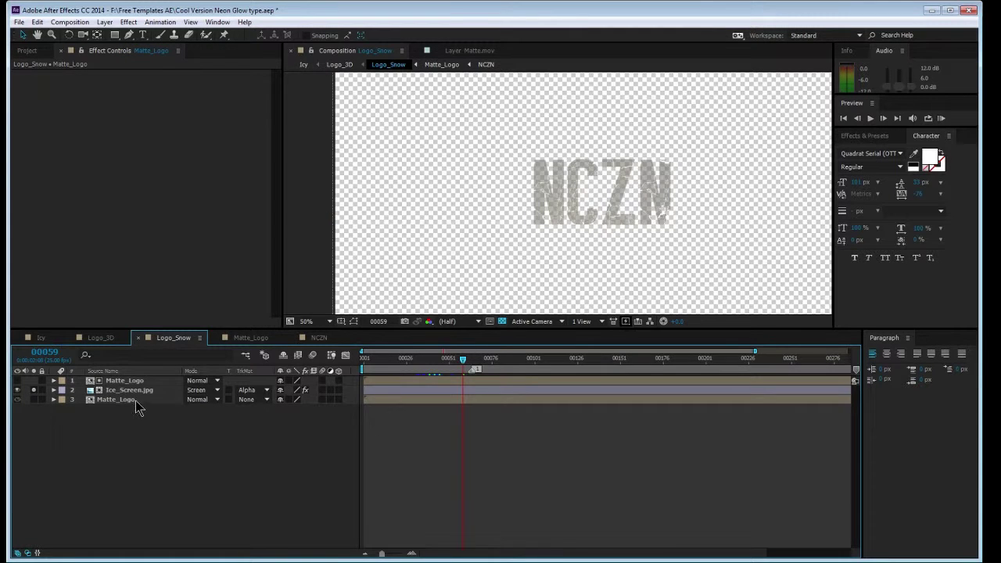
click(135, 400)
click(138, 338)
click(99, 338)
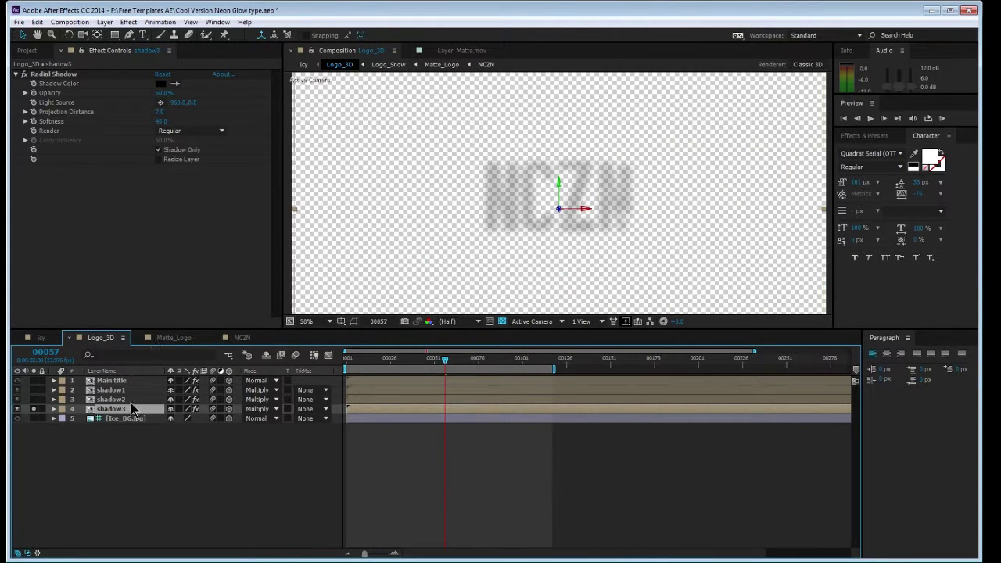
- Set shadow3's opacity to 80% and review its Radial Shadow settings
click(25, 73)
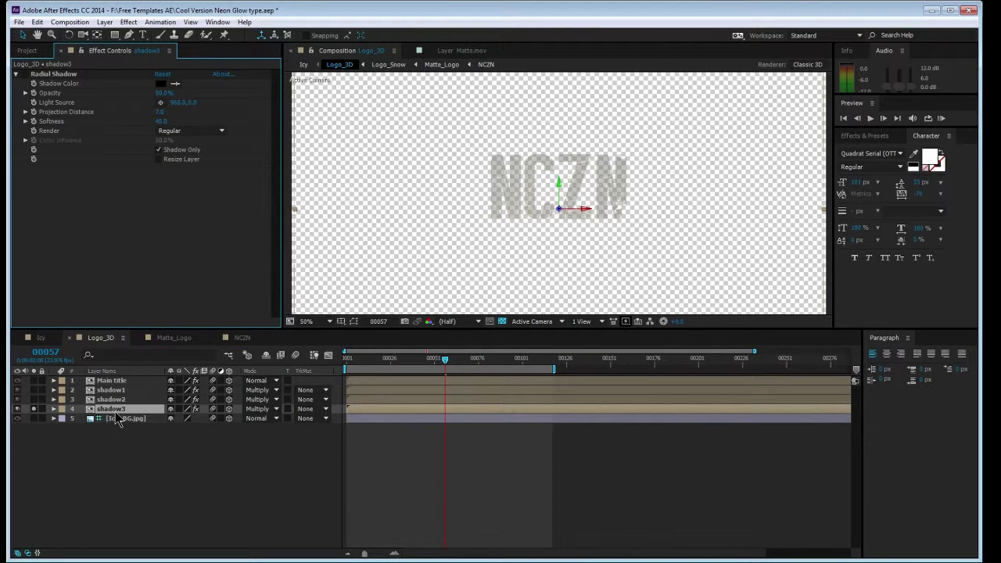
key(t)
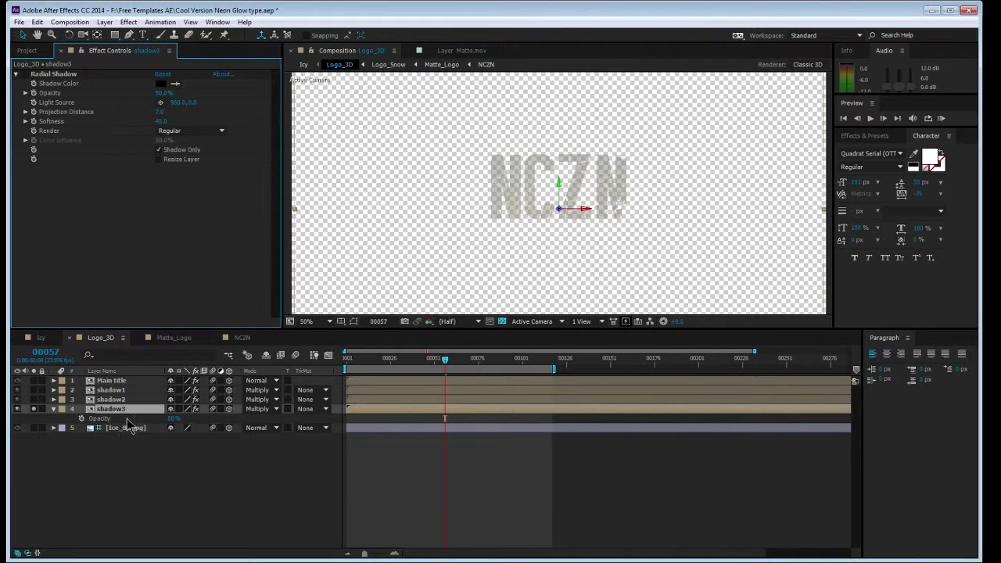
mouse_move(173, 424)
mouse_down()
mouse_move(152, 423)
mouse_move(176, 423)
mouse_up()
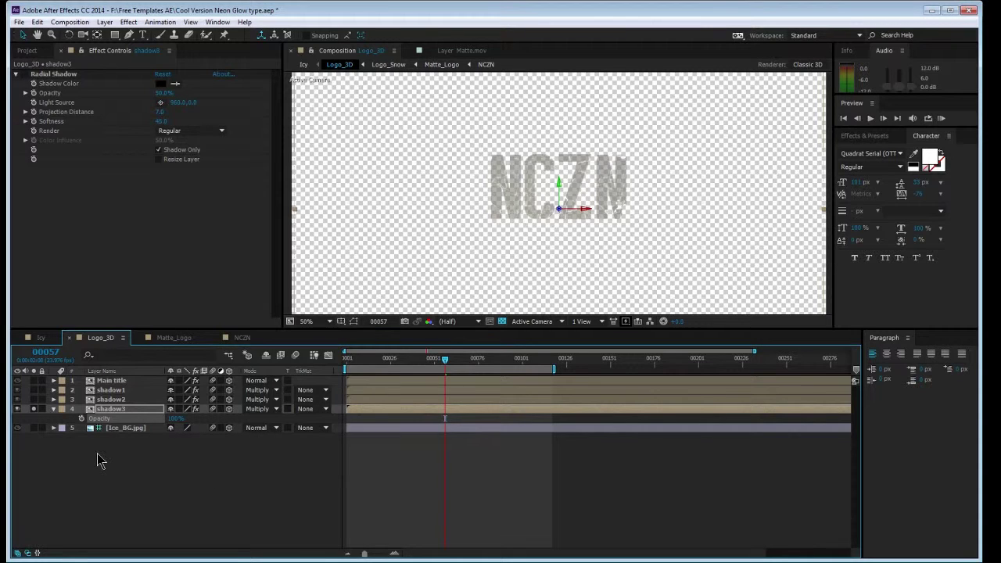
key(ctrl+z)
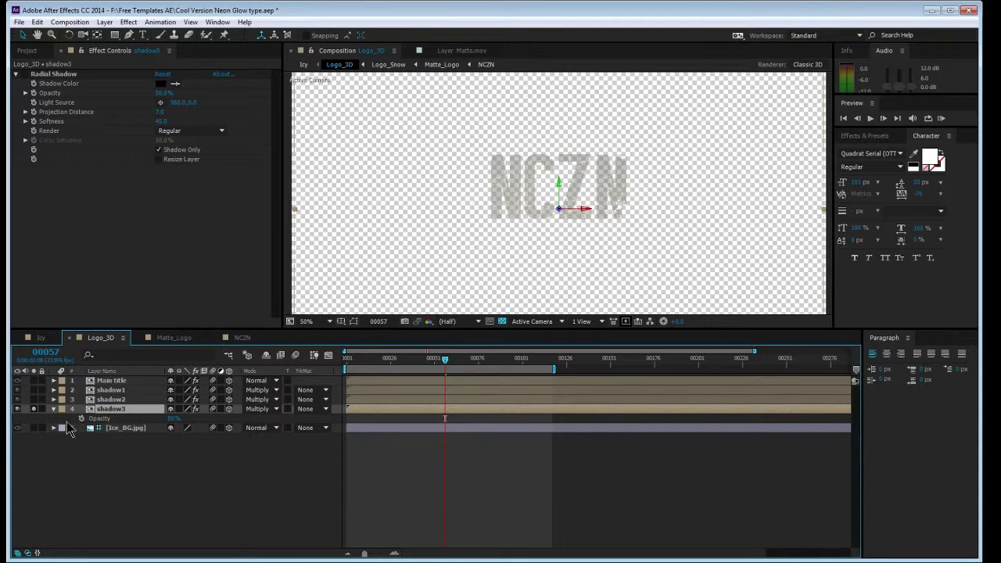
click(43, 75)
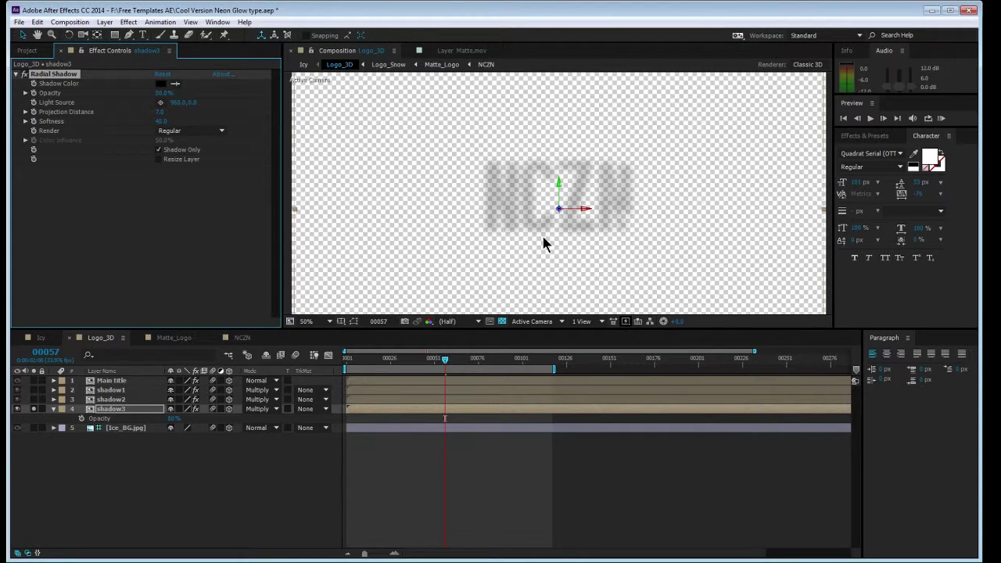
click(33, 410)
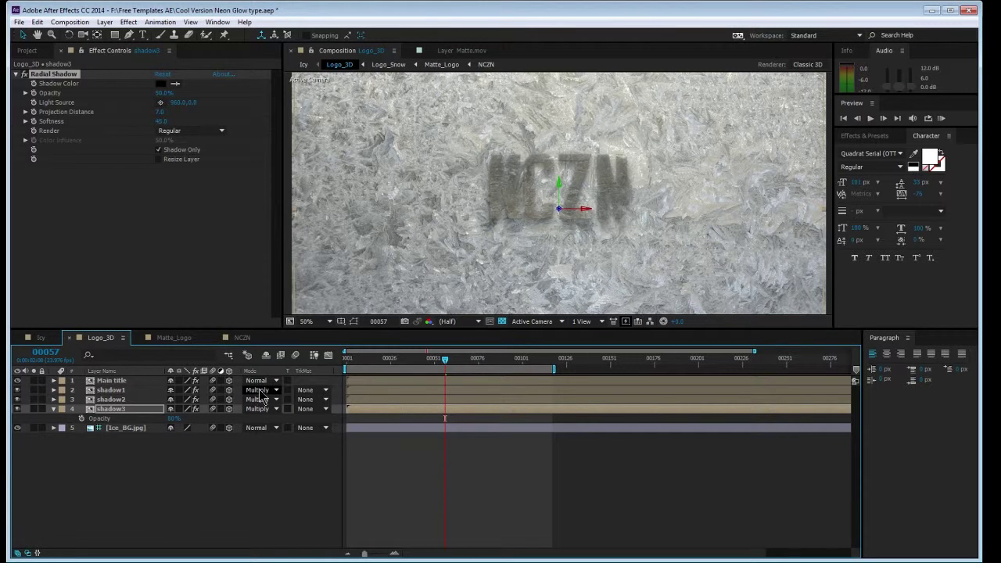
click(423, 363)
mouse_move(424, 365)
mouse_down()
mouse_move(389, 367)
mouse_move(443, 379)
mouse_move(418, 378)
mouse_up()
key(period)
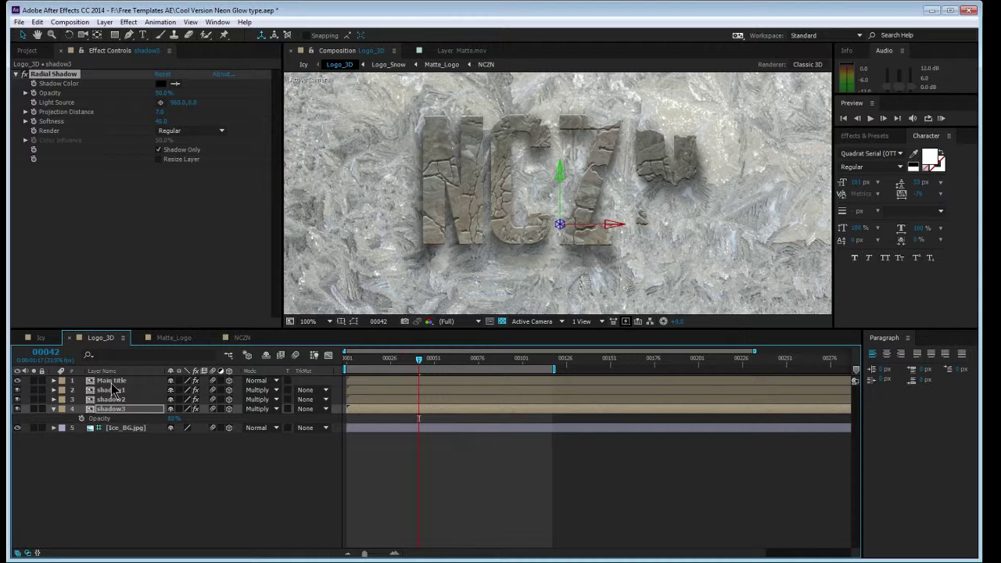
click(111, 382)
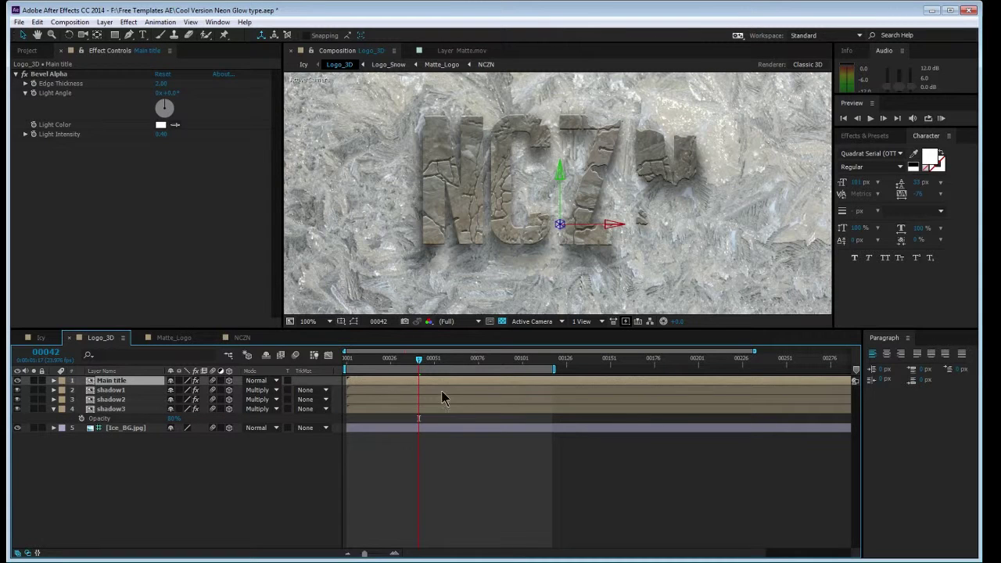
click(17, 380)
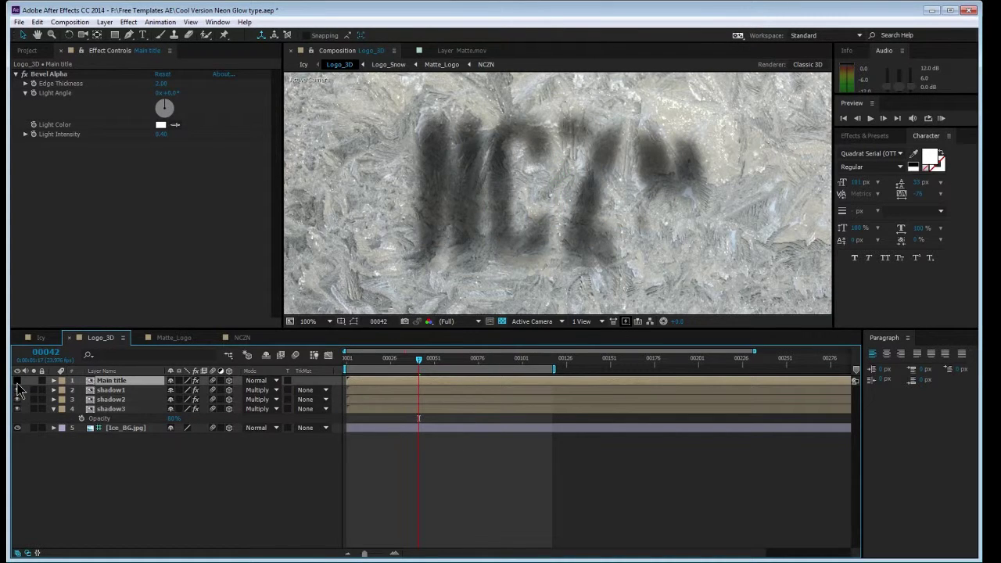
click(17, 381)
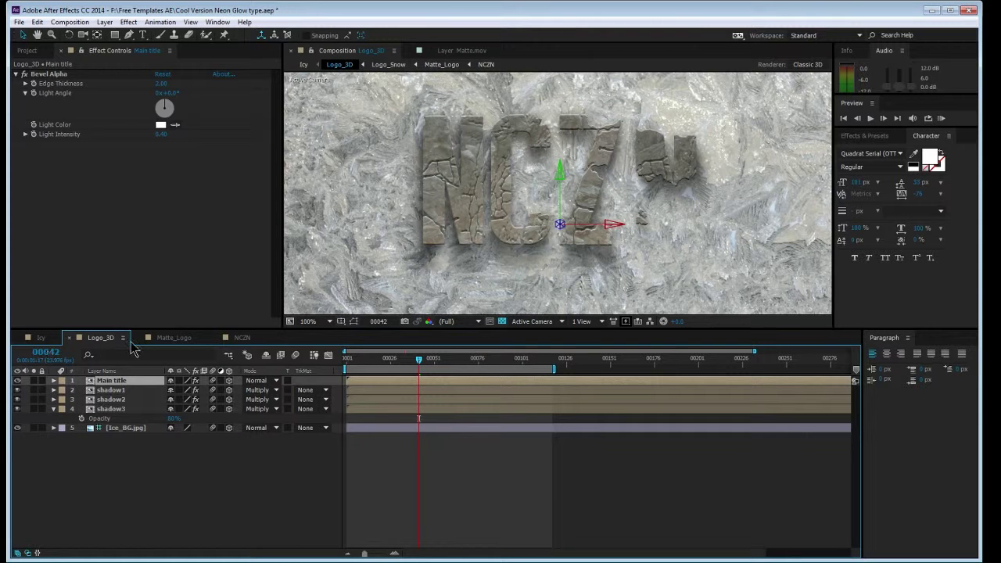
- In the Icy comp, inspect Flare.mov's Tritone, Color Correction's effects, and title shine's Tint and Glow
click(43, 339)
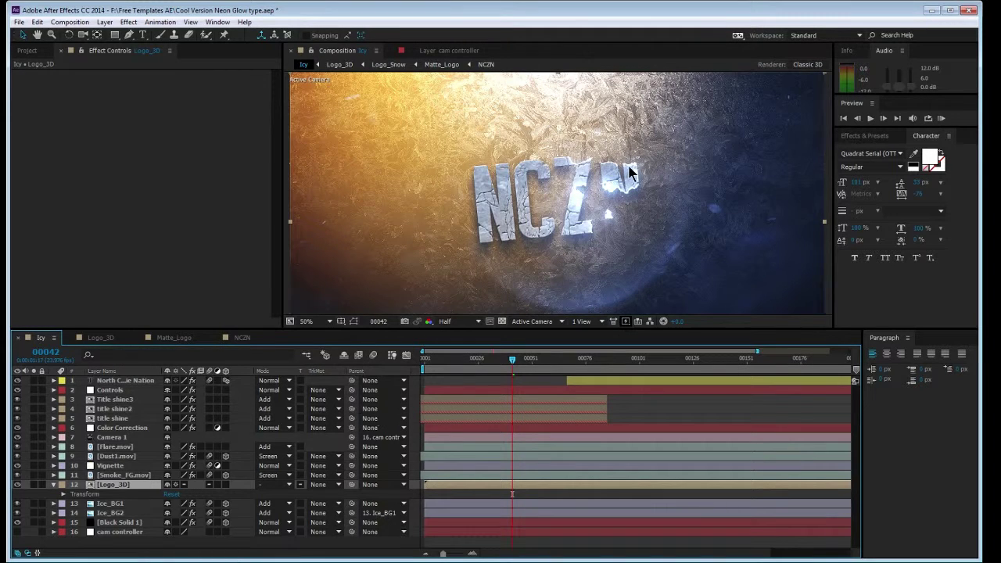
click(124, 447)
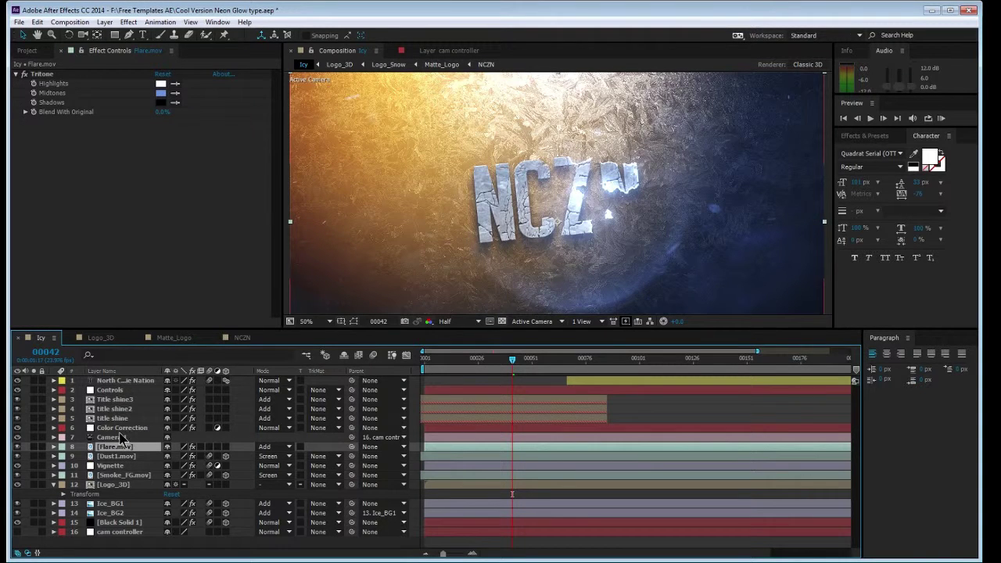
click(121, 428)
key(ctrl+shift+Up)
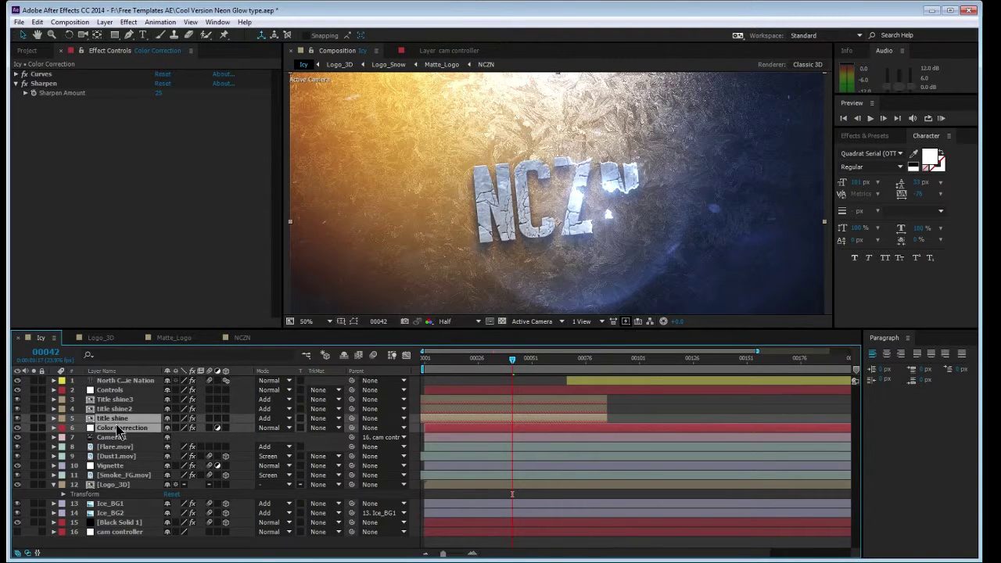
click(121, 420)
click(119, 425)
click(119, 420)
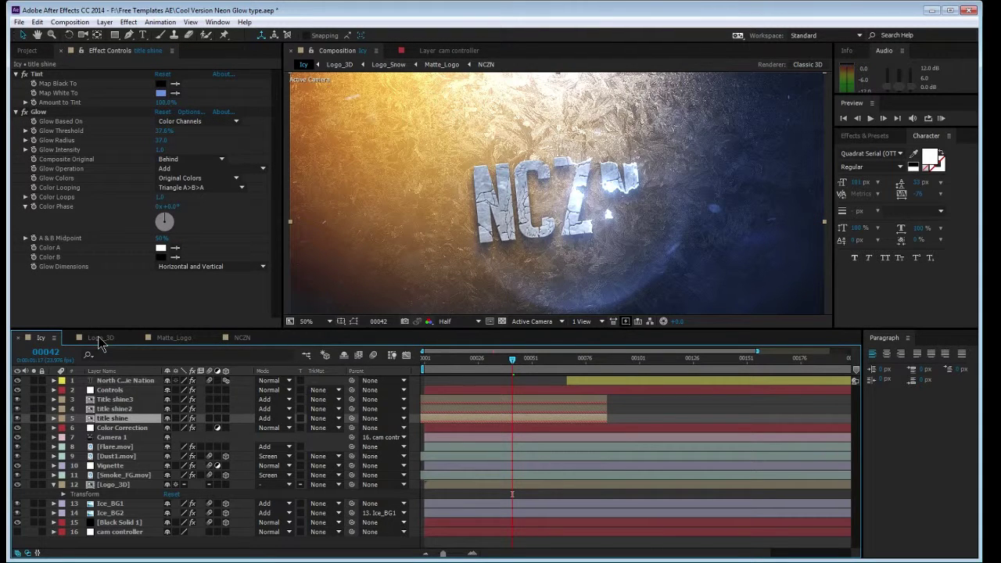
- Close the Logo_3D, Matte_Logo and NCZN timelines and open Logo_Grow
click(99, 342)
click(67, 339)
click(67, 339)
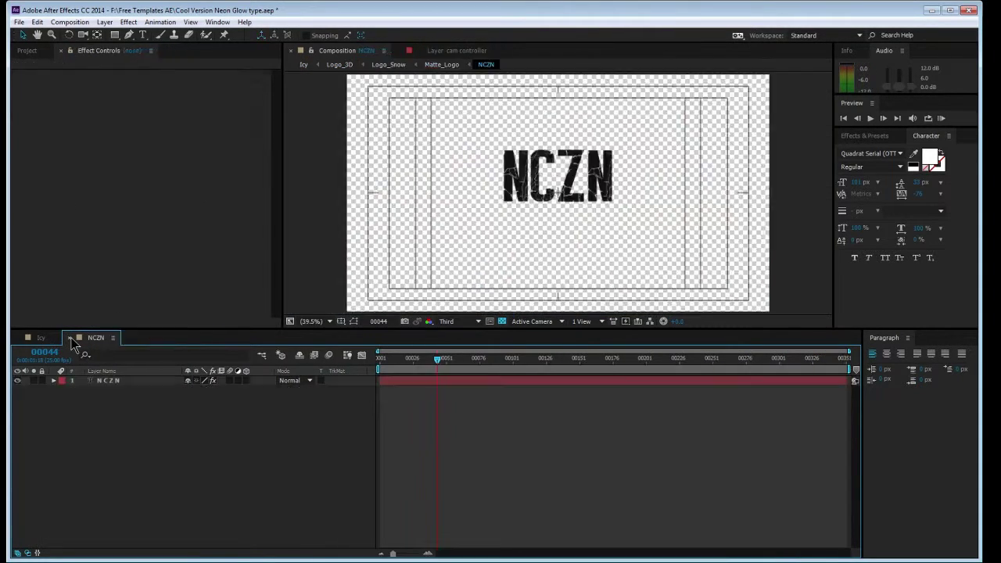
click(66, 339)
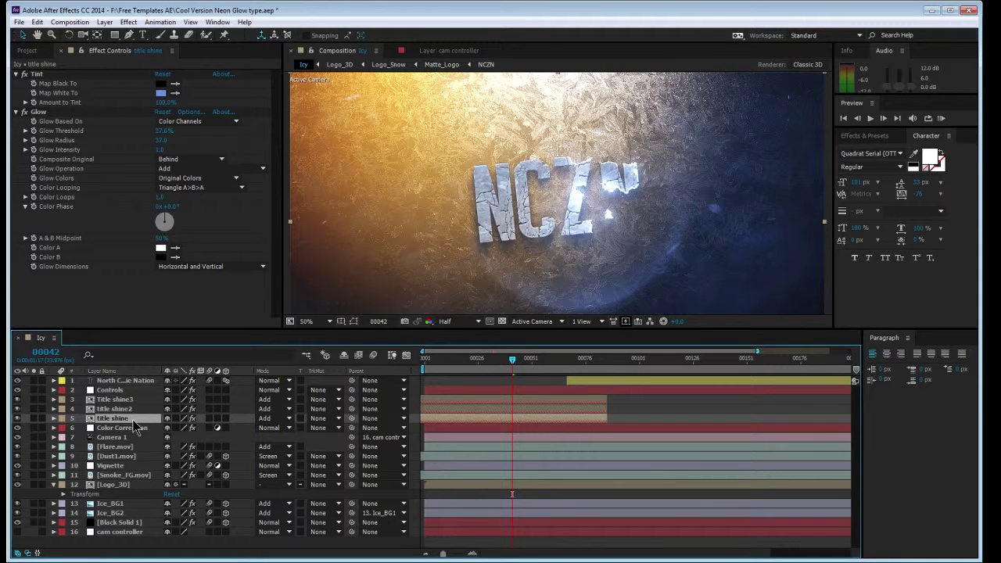
double_click(134, 427)
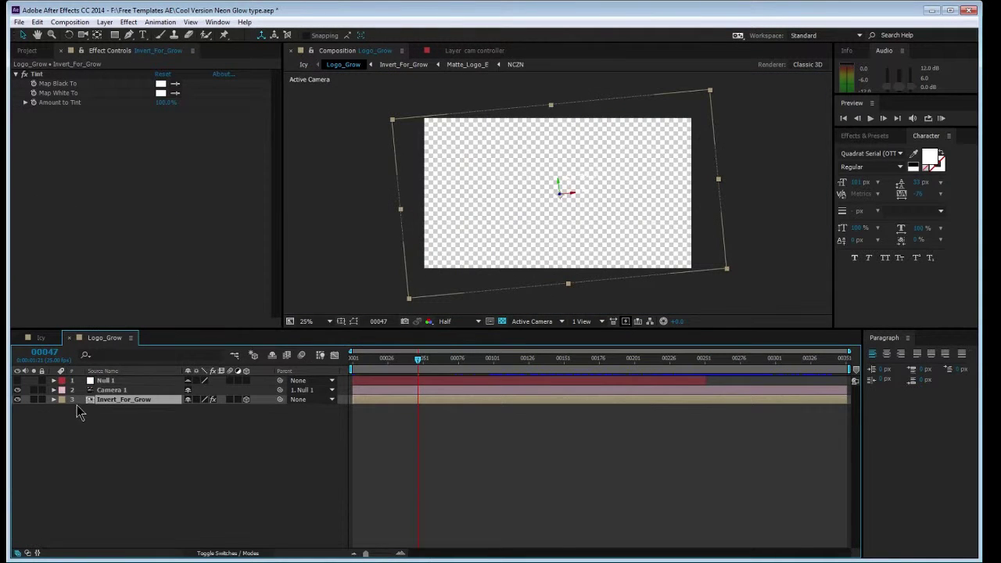
- Open Invert_For_Grow, preview the Matte_Logo_E precomp's animation, then close it and show the Project panel
double_click(123, 401)
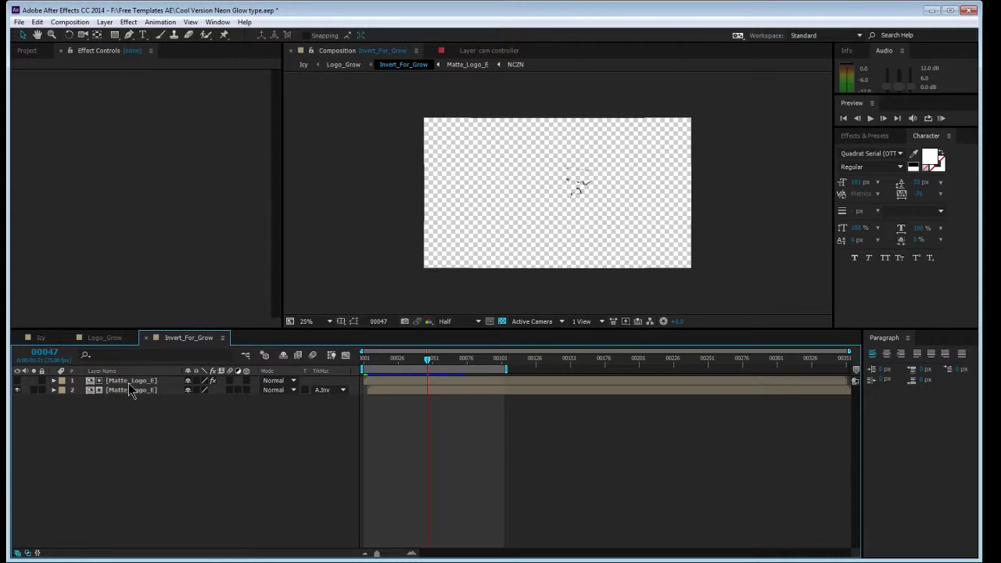
click(129, 393)
double_click(129, 394)
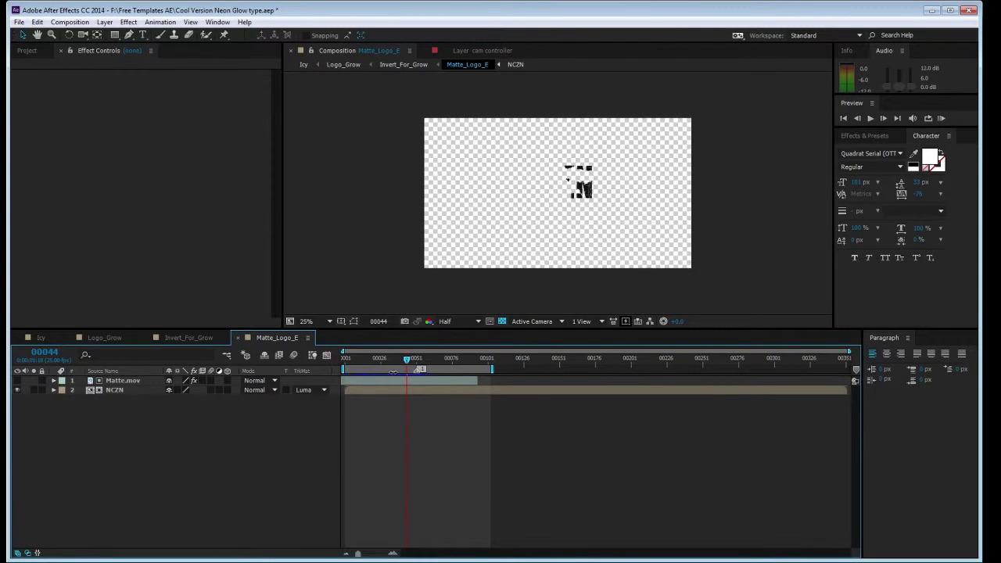
click(362, 360)
mouse_move(361, 360)
mouse_down()
mouse_move(433, 362)
mouse_move(322, 361)
mouse_move(351, 367)
mouse_up()
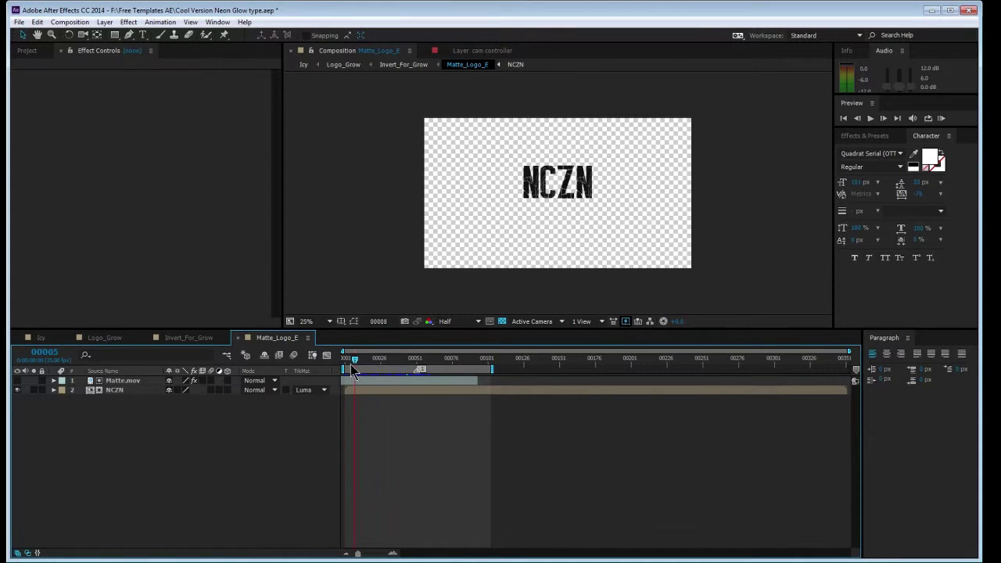
click(237, 337)
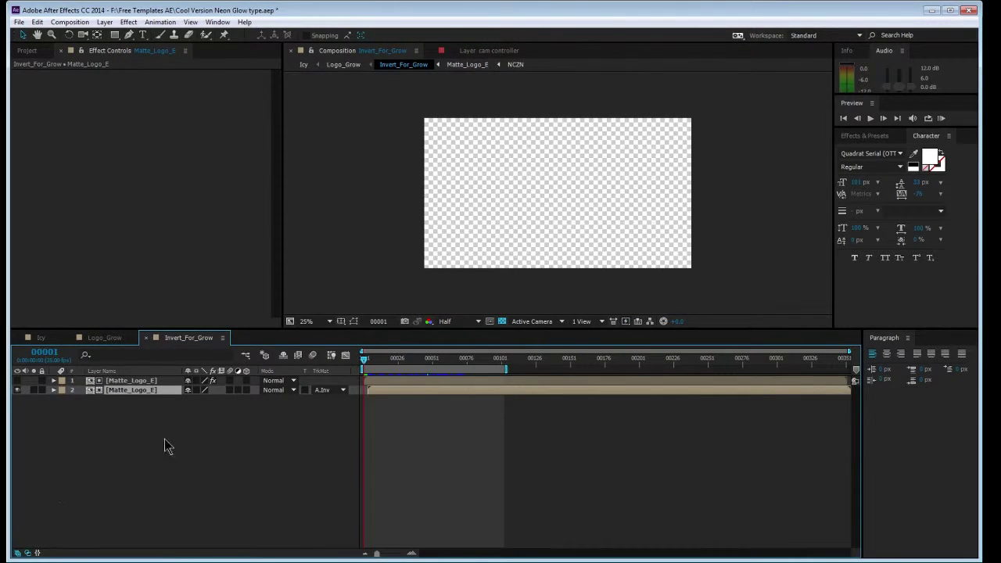
click(28, 50)
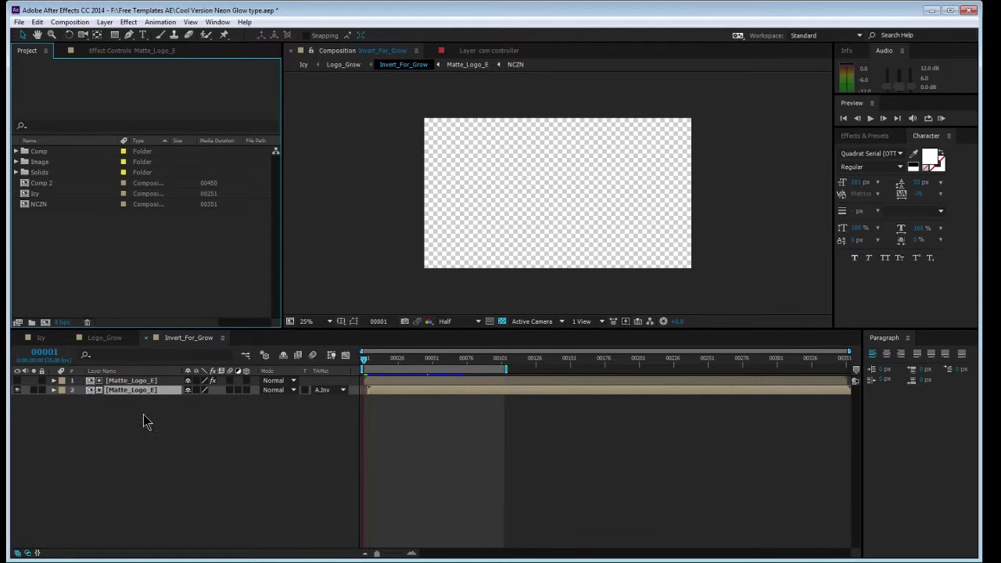
mouse_move(398, 359)
mouse_down()
mouse_move(448, 361)
mouse_move(398, 360)
mouse_up()
click(328, 390)
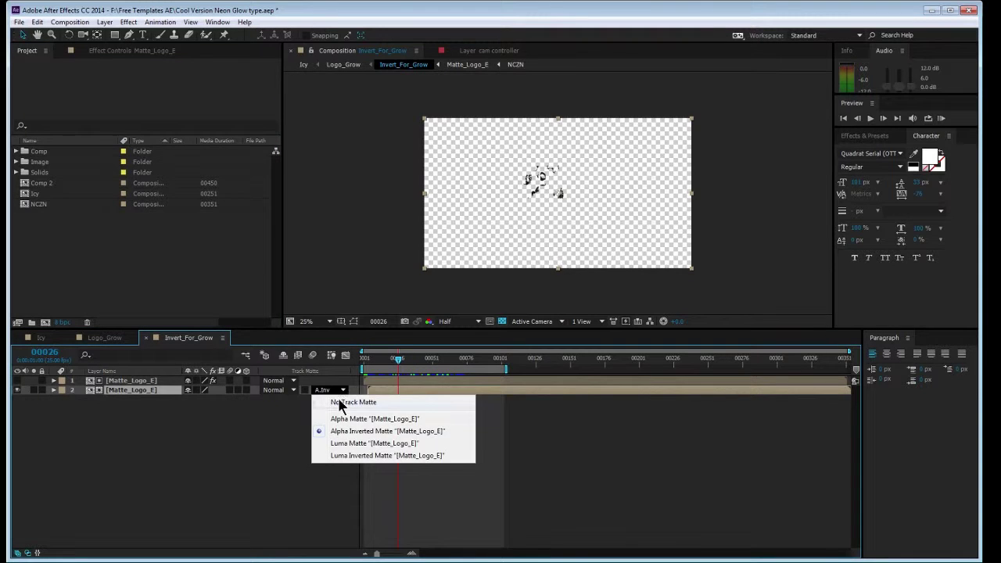
click(339, 403)
click(22, 425)
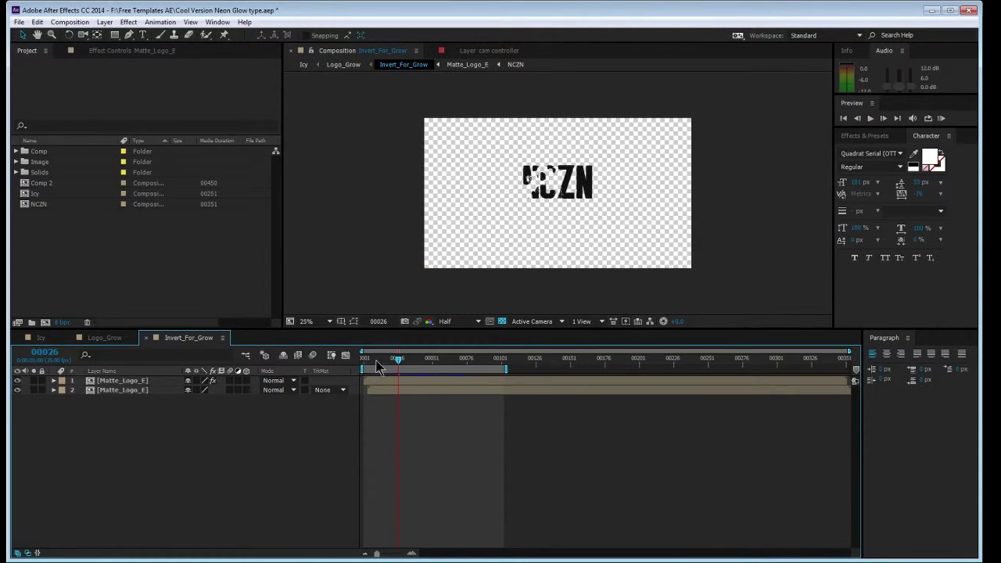
drag(375, 360, 429, 360)
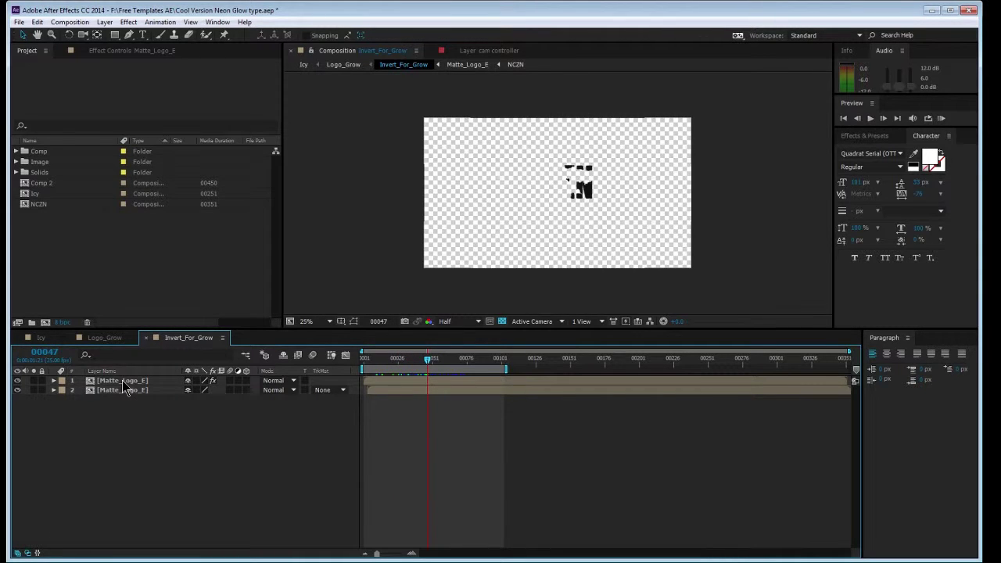
click(123, 380)
click(133, 51)
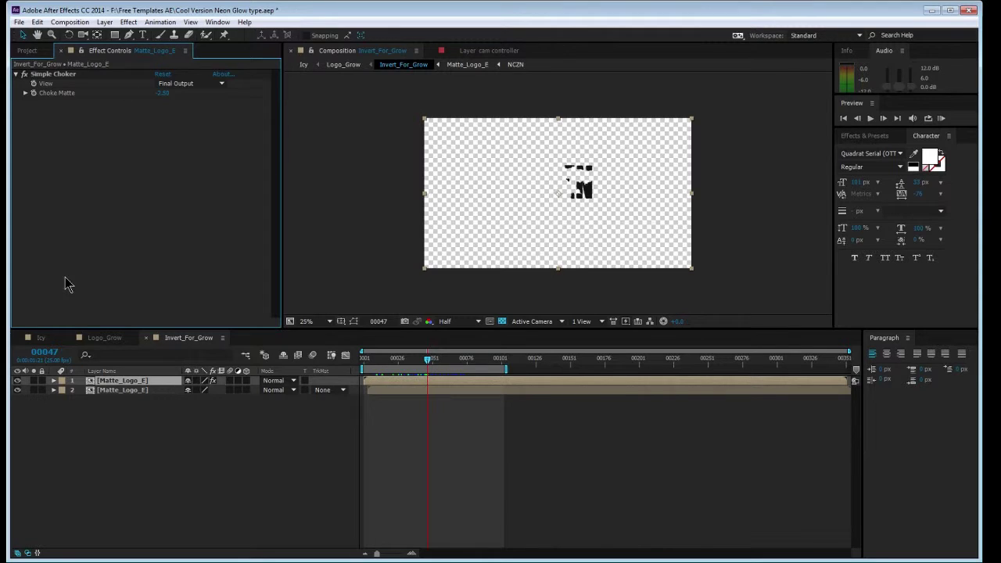
click(390, 359)
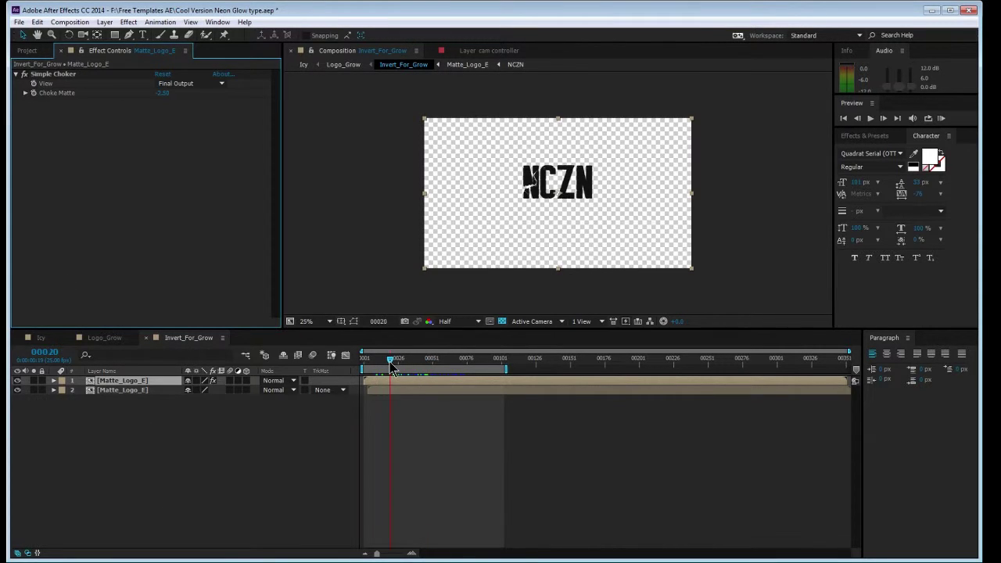
click(17, 381)
click(17, 381)
click(17, 381)
click(17, 381)
click(17, 381)
click(17, 381)
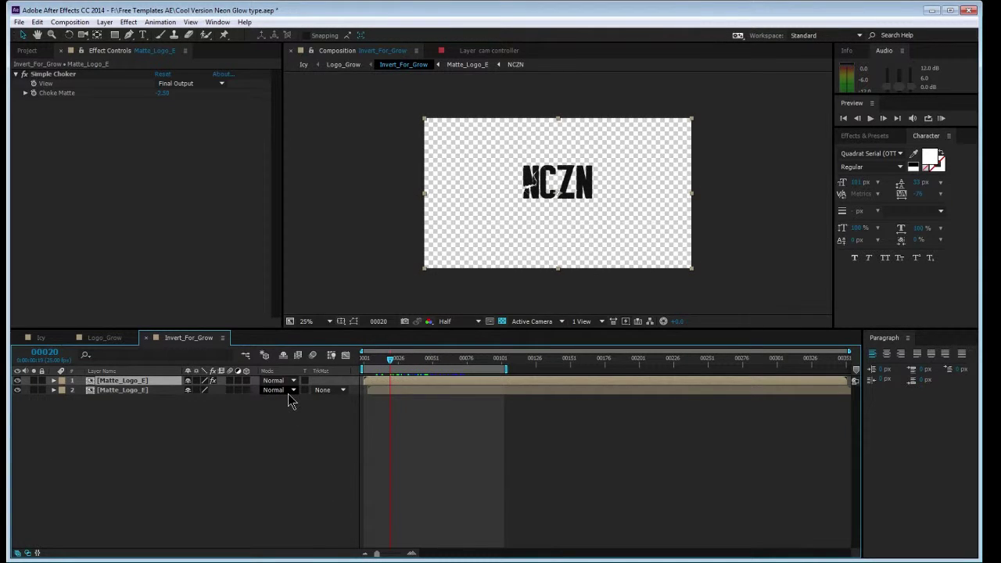
shift+click(119, 392)
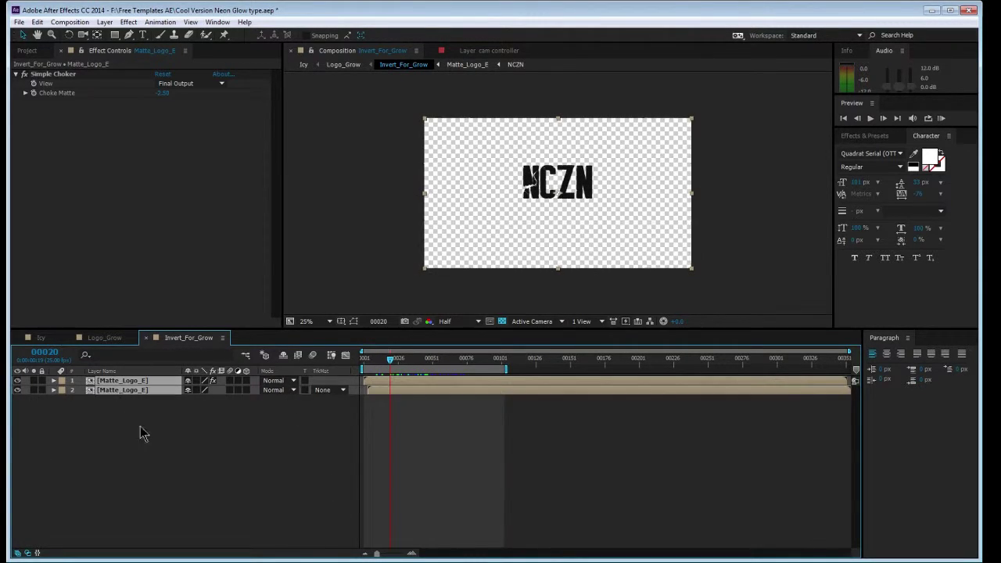
click(167, 476)
click(383, 358)
mouse_move(404, 359)
mouse_down()
mouse_move(433, 361)
mouse_move(391, 364)
mouse_up()
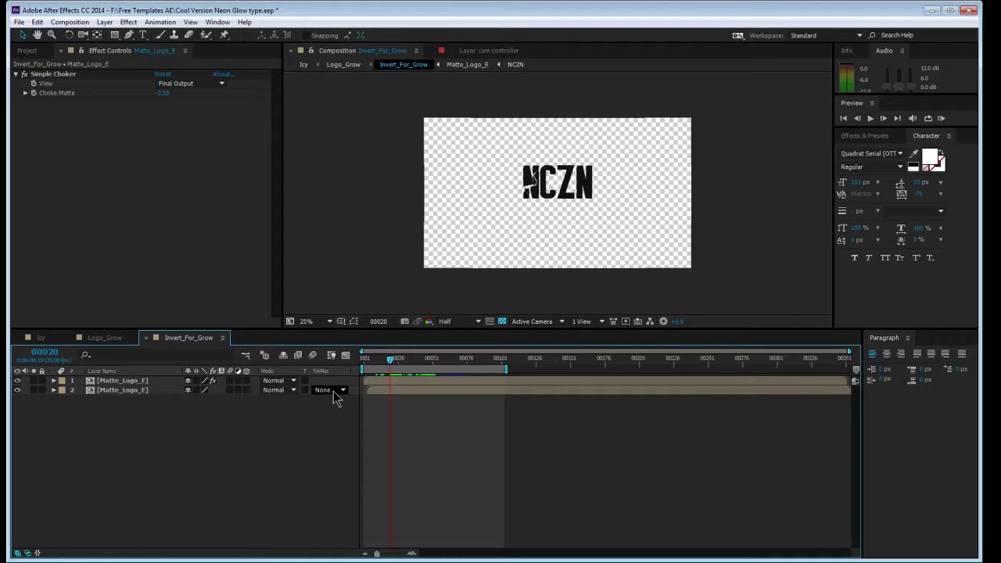
click(334, 391)
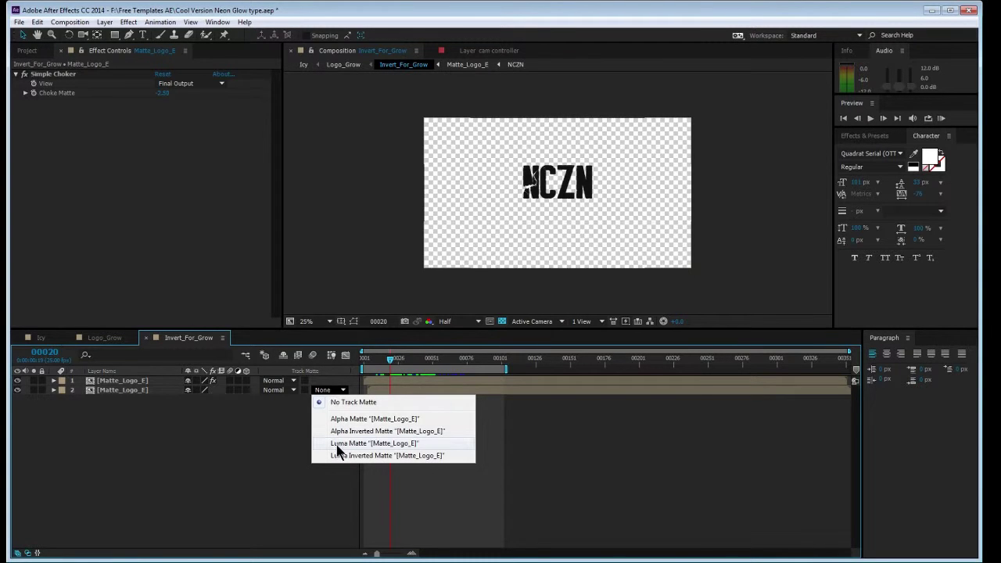
click(407, 431)
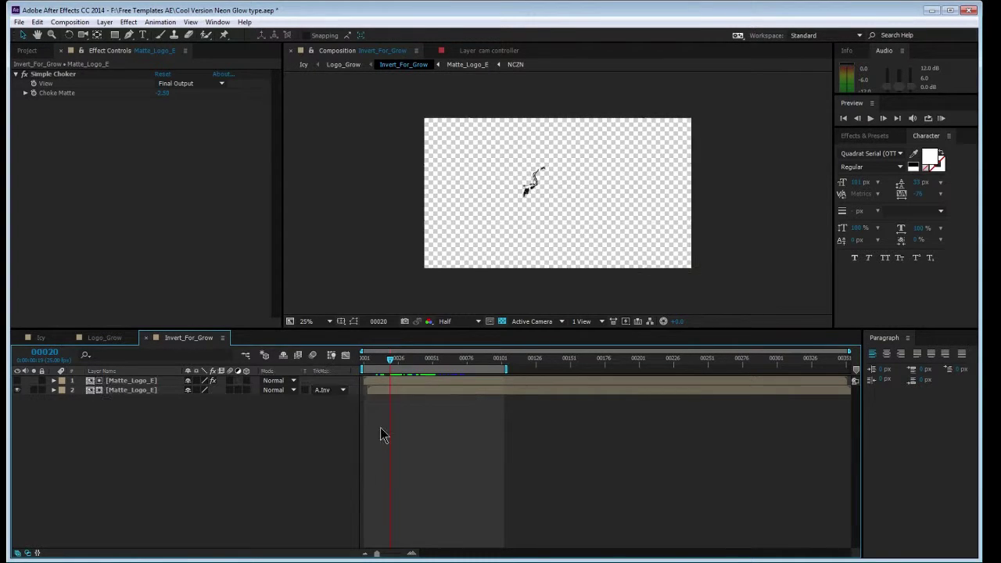
drag(382, 361, 388, 397)
mouse_move(414, 358)
mouse_down()
mouse_move(394, 374)
mouse_move(405, 376)
mouse_up()
click(112, 338)
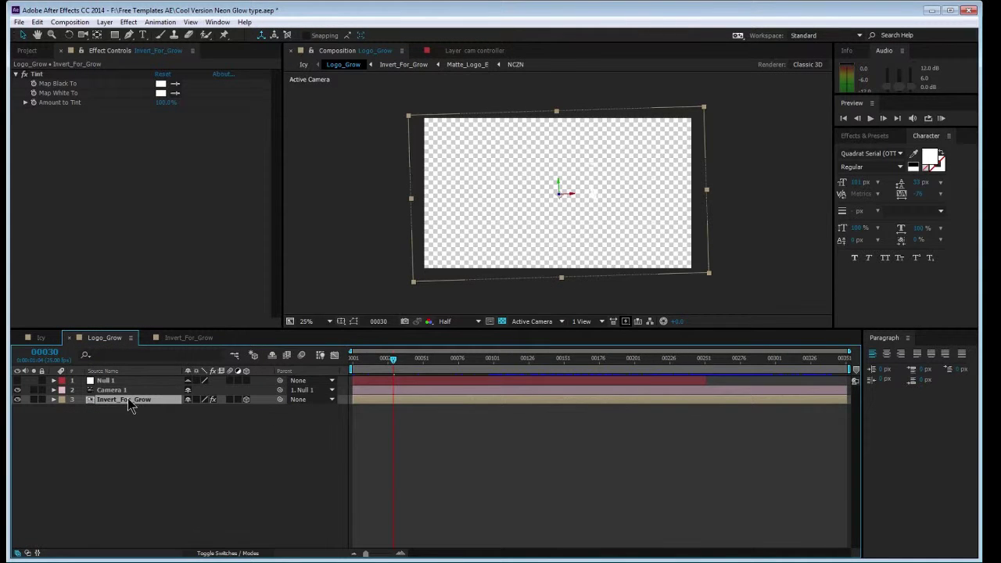
click(37, 76)
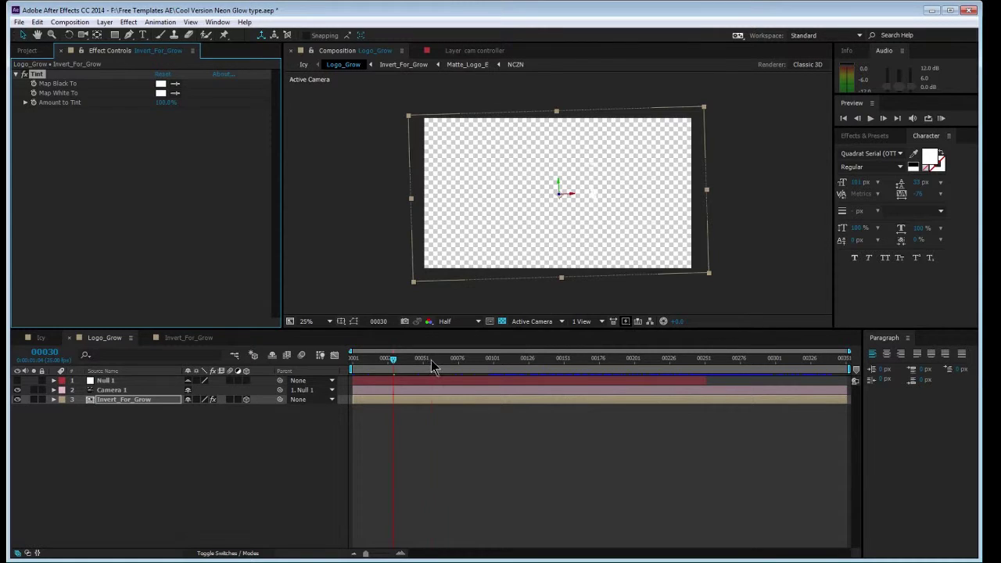
drag(433, 366, 384, 406)
click(145, 420)
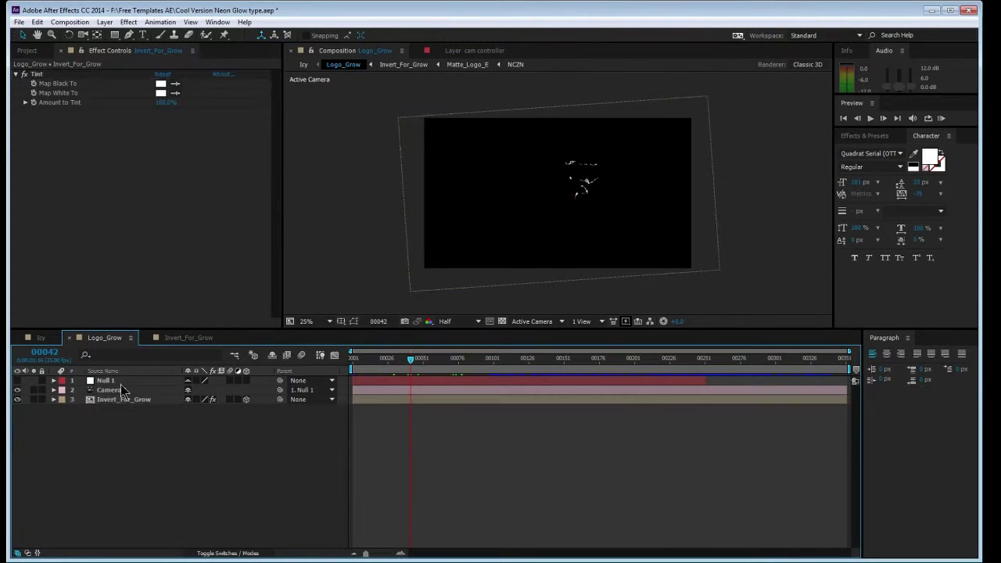
click(112, 389)
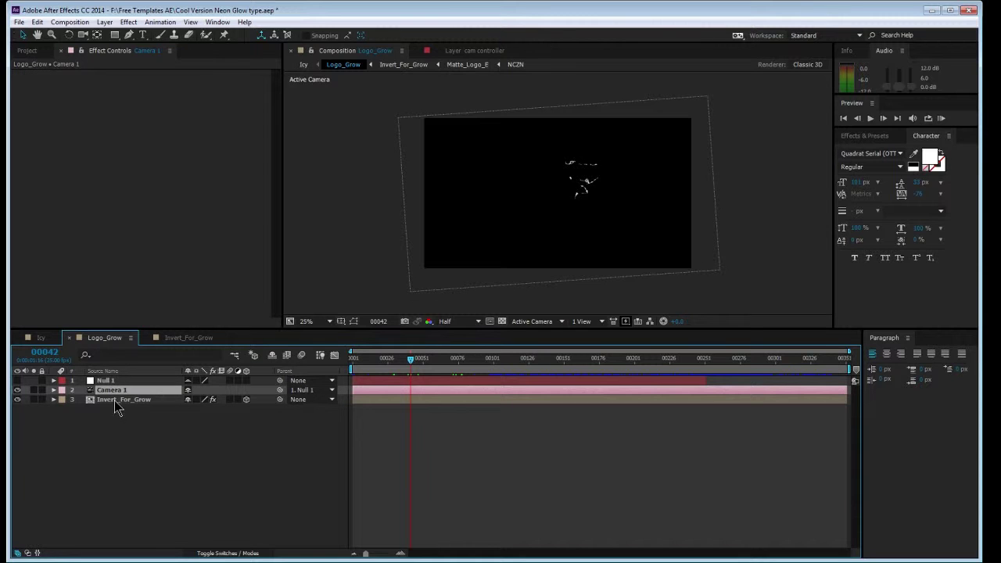
click(110, 382)
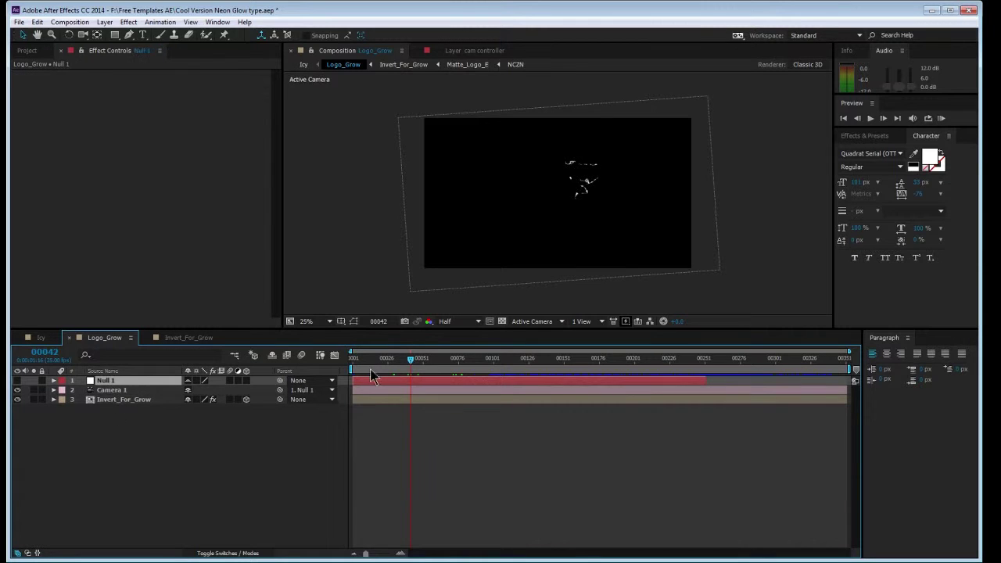
drag(362, 365, 408, 364)
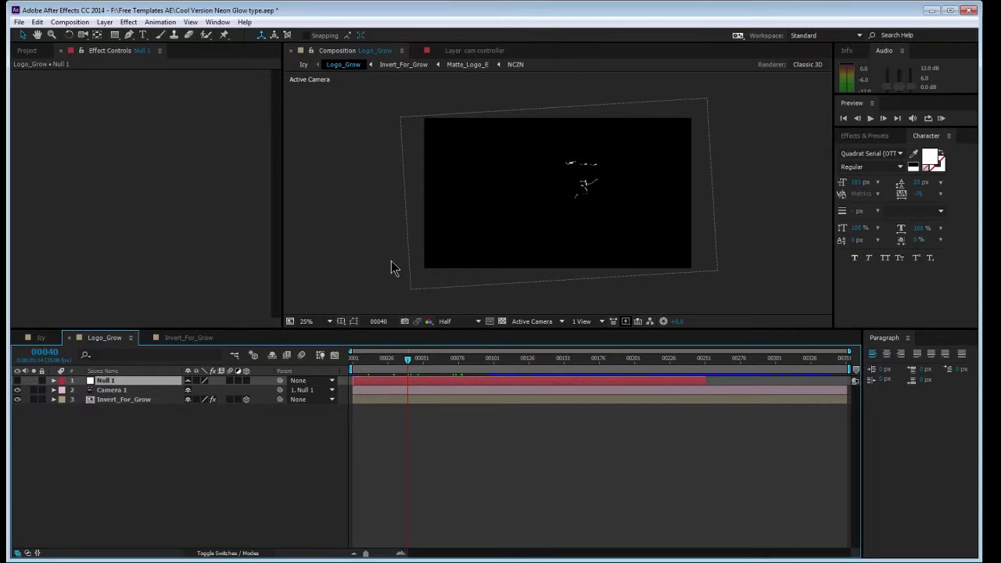
click(109, 389)
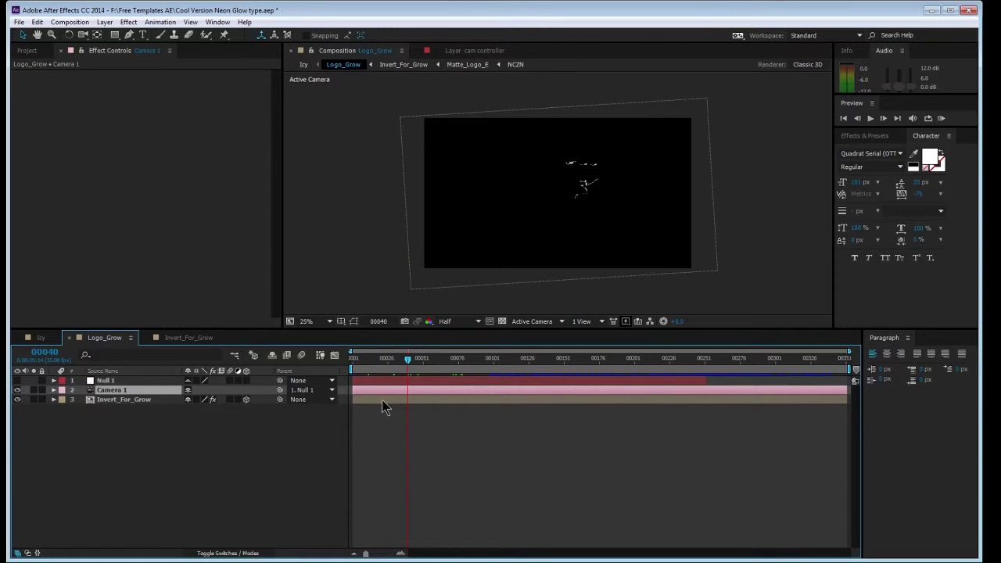
drag(408, 359, 443, 359)
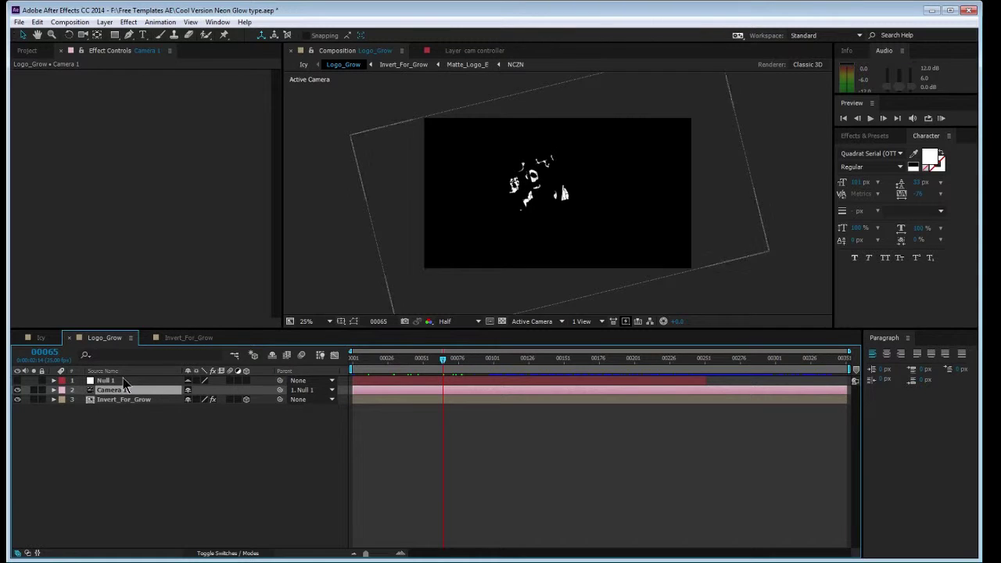
- In the Icy comp, inspect the title shine layers' Glow settings and move forward to reveal NCZN
click(41, 338)
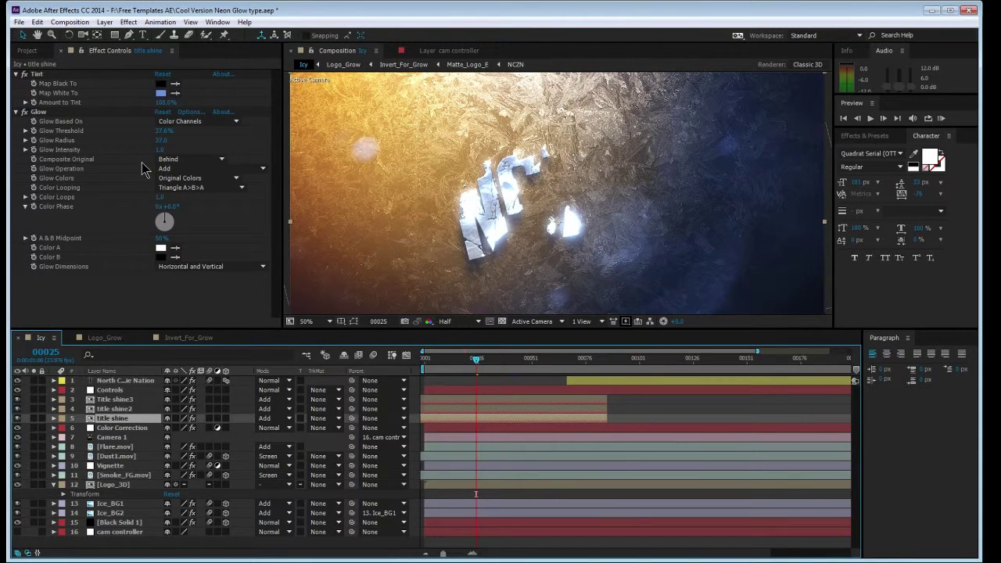
click(120, 413)
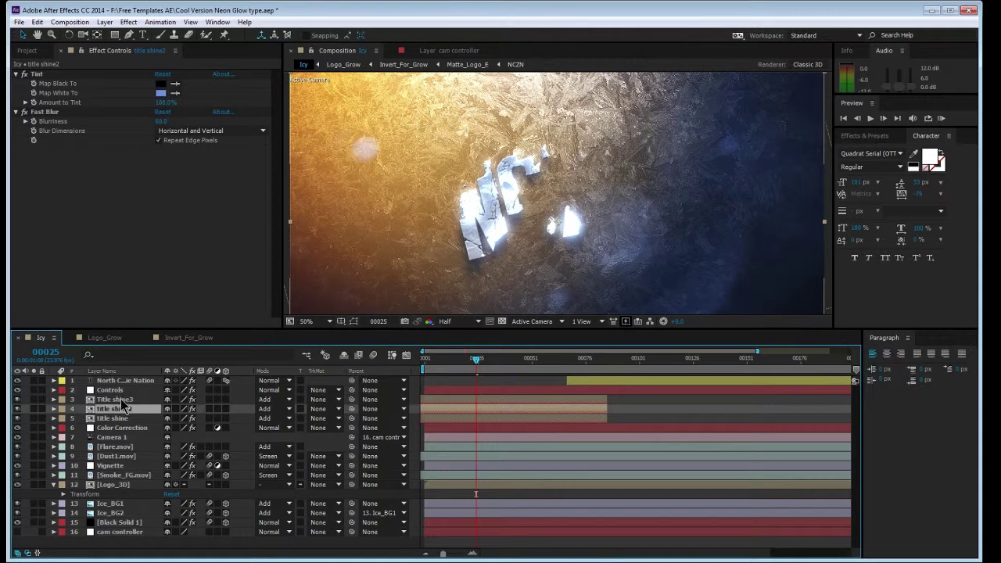
ctrl+click(121, 399)
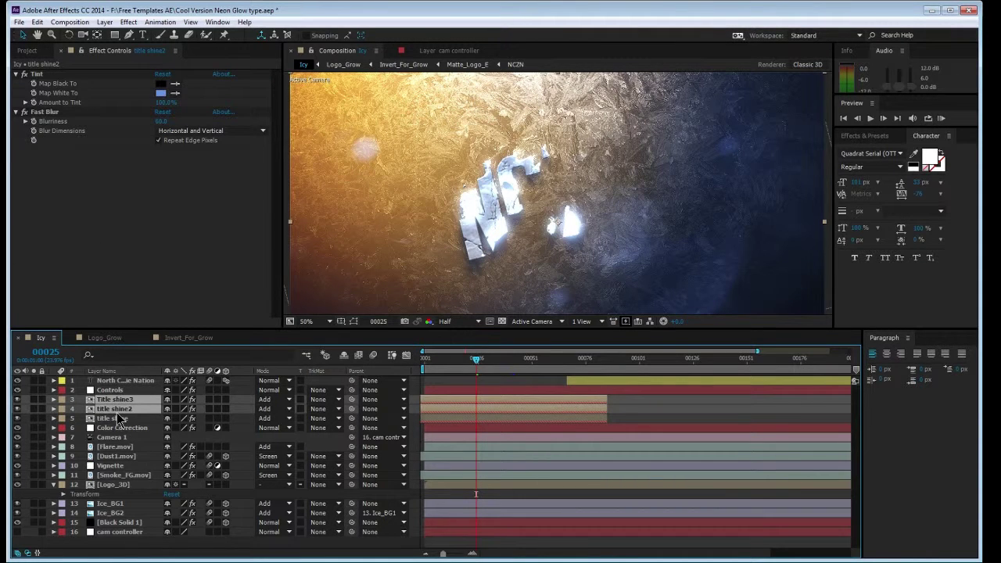
click(116, 415)
click(114, 399)
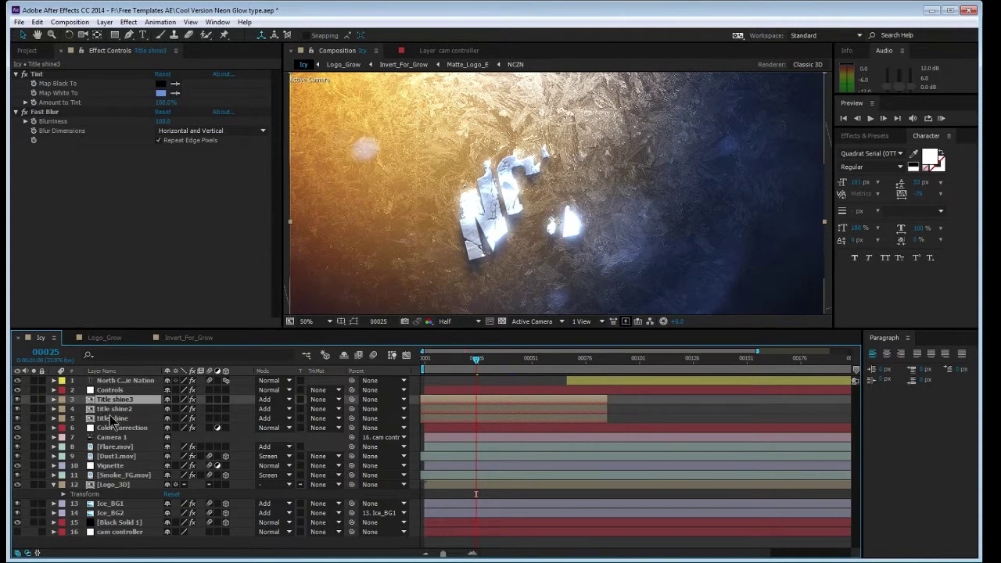
click(114, 420)
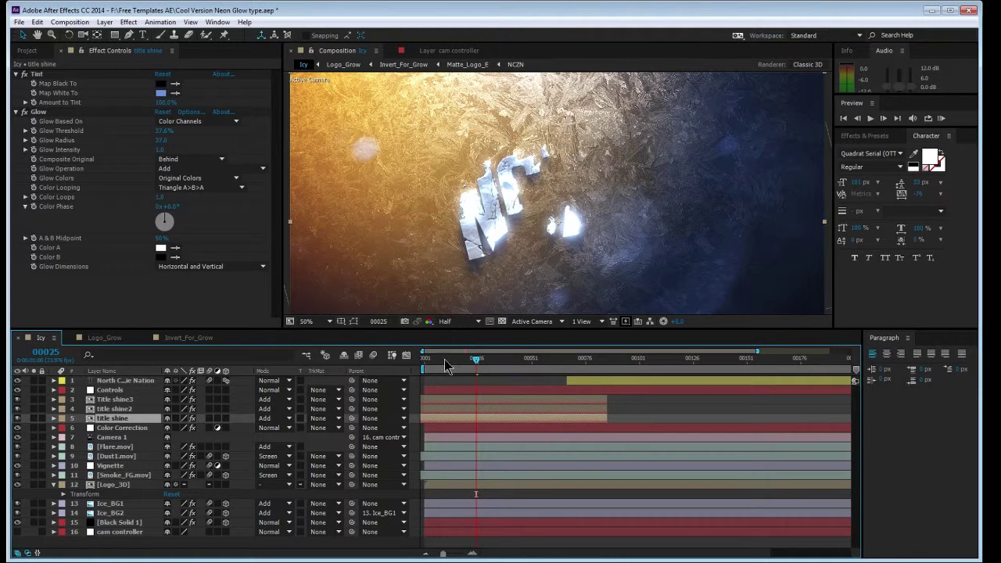
mouse_move(475, 360)
mouse_down()
mouse_move(523, 364)
mouse_move(487, 360)
mouse_up()
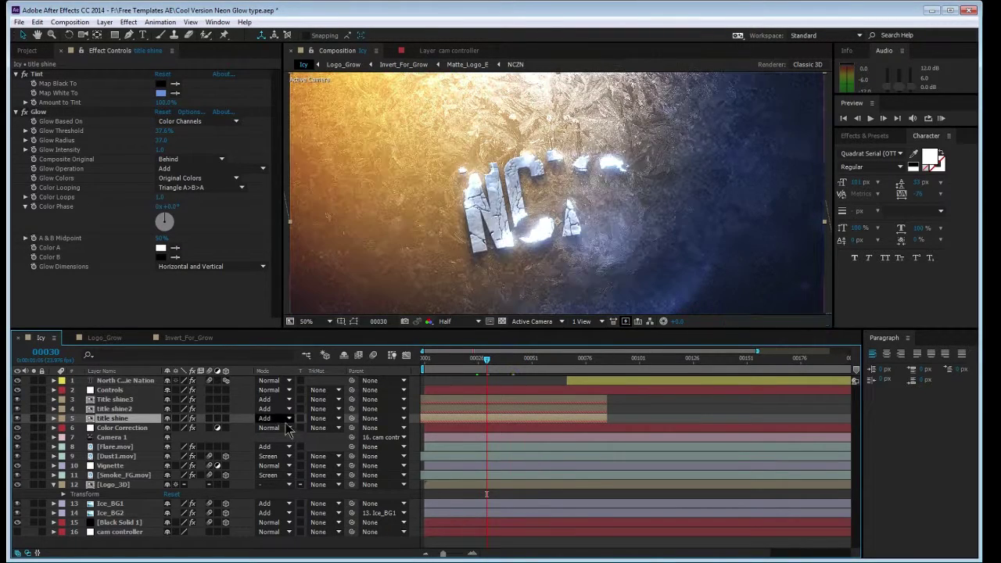
- Switch title shine's blending mode to Screen, then back to Add, and preview Title shine3
click(268, 417)
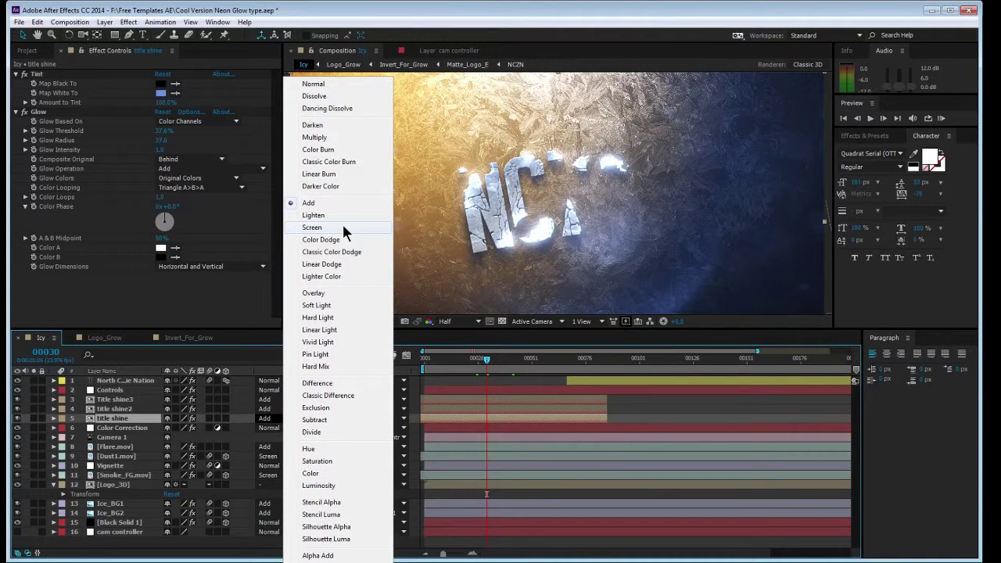
click(344, 226)
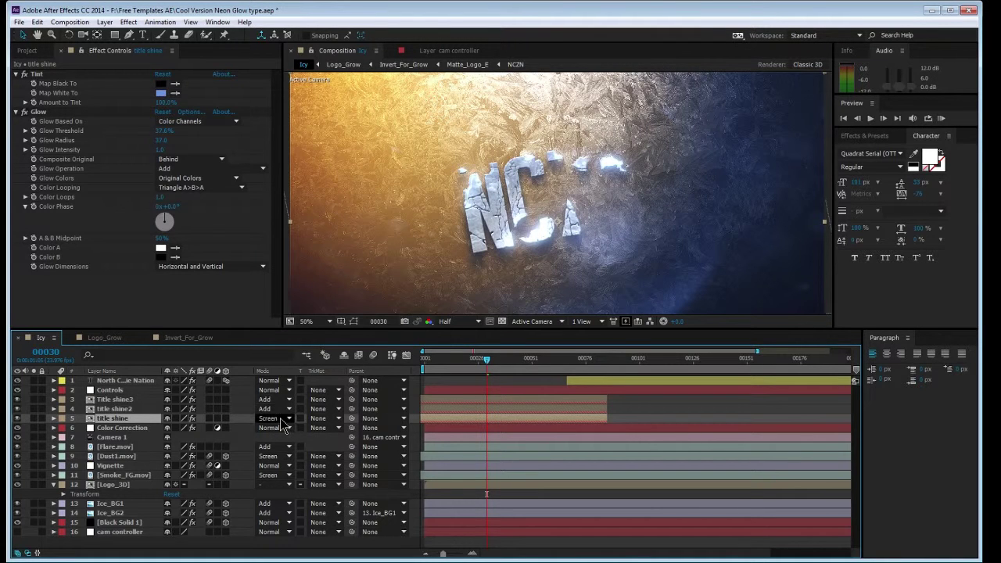
click(270, 418)
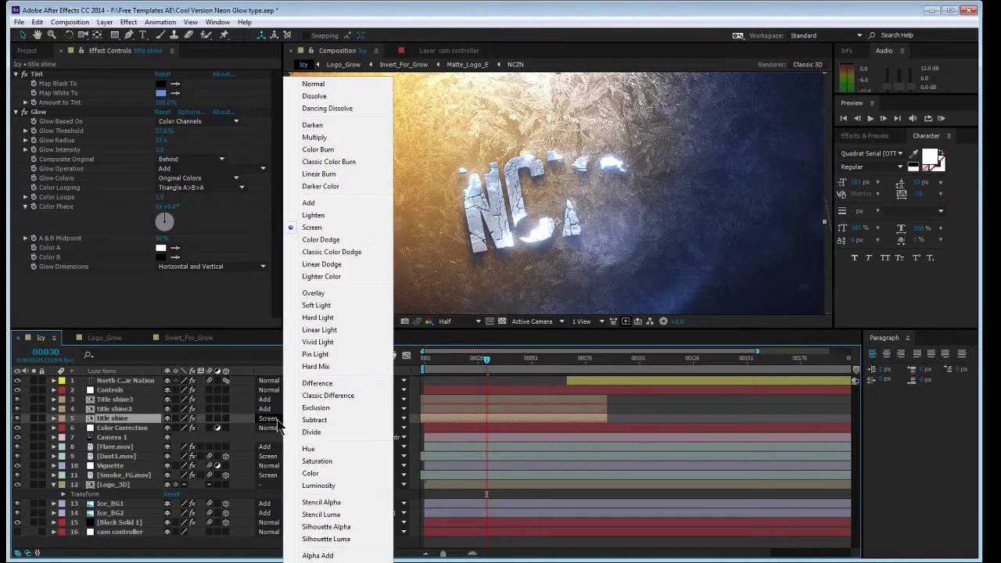
click(329, 203)
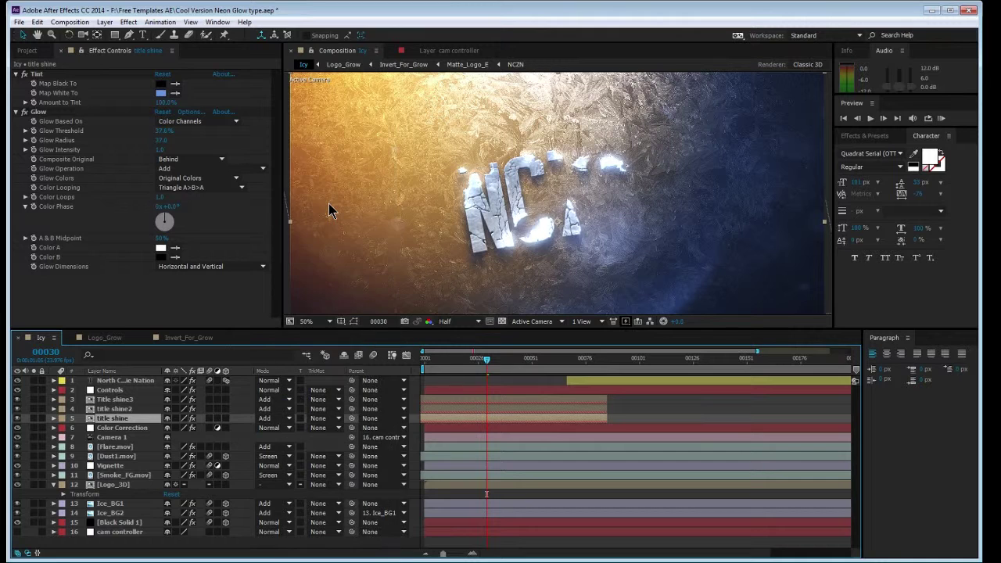
click(130, 401)
drag(484, 360, 511, 360)
- Show cam controller's Position keyframes, make the layer visible, and scrub through the camera move
click(121, 533)
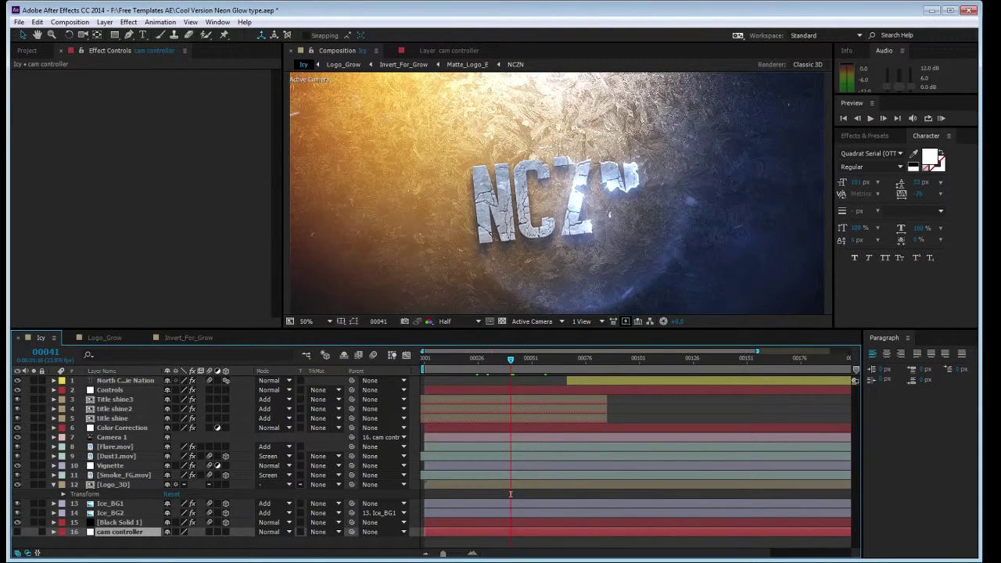
key(p)
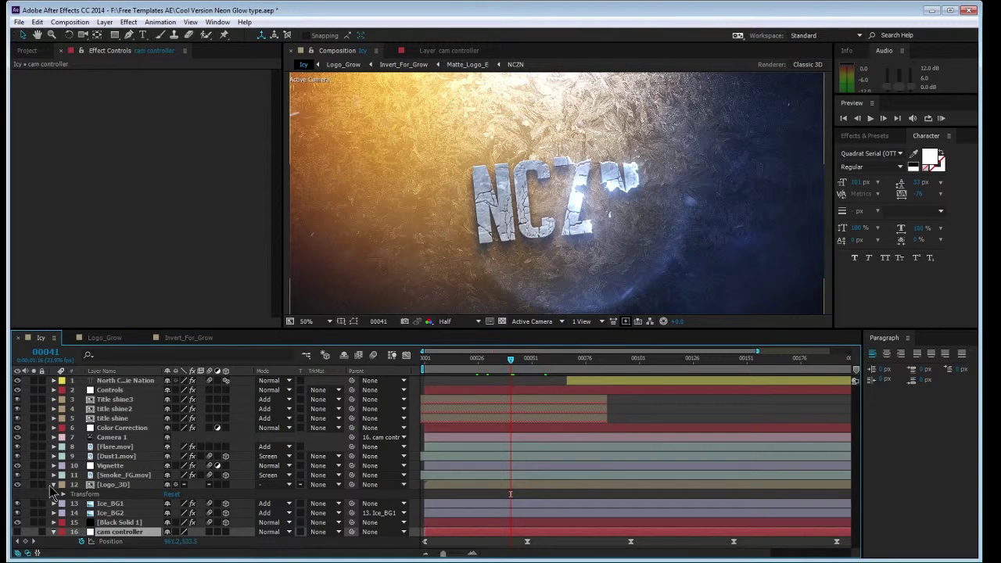
click(54, 485)
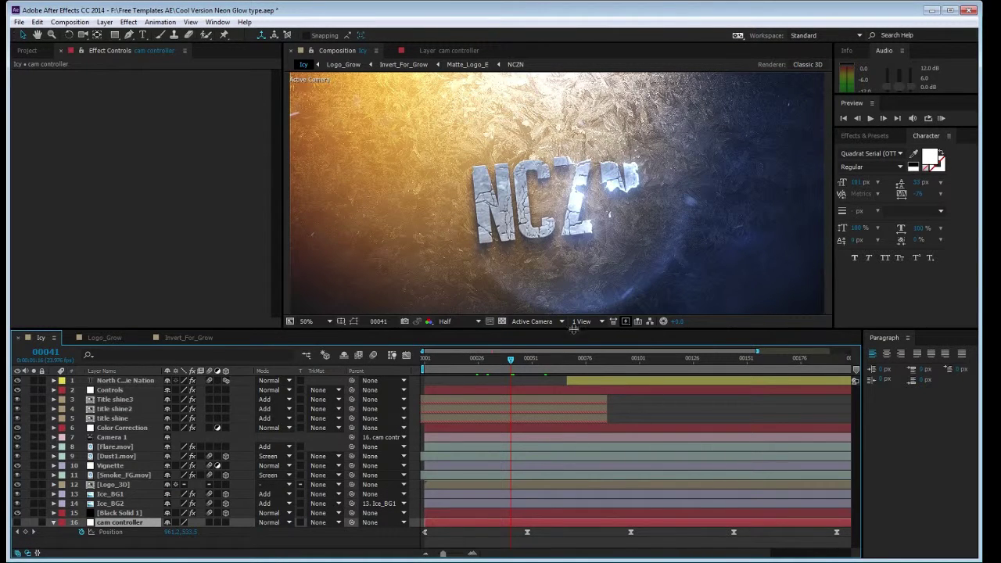
drag(510, 358, 379, 361)
scroll(599, 239, down, 6)
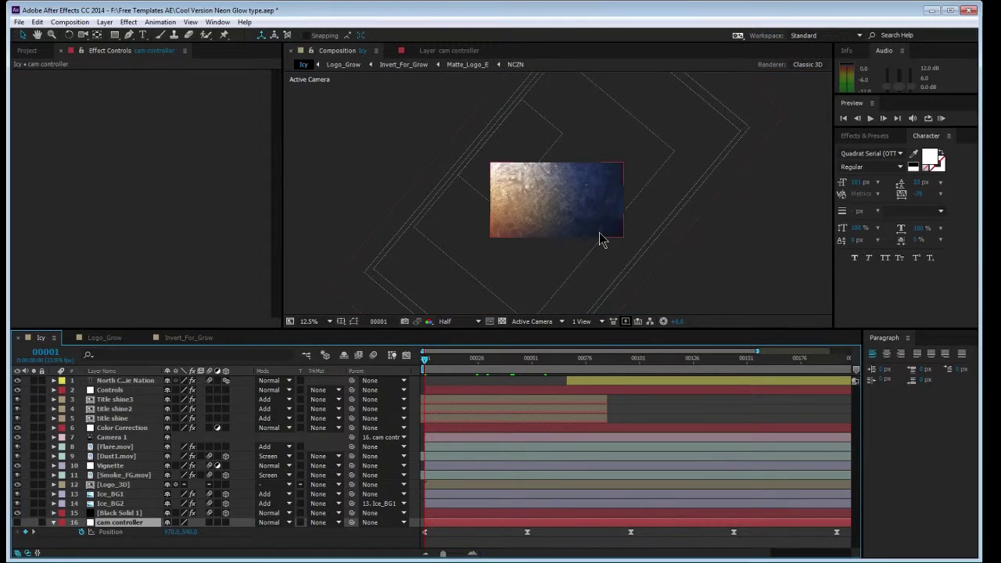
click(17, 522)
scroll(602, 232, up, 1)
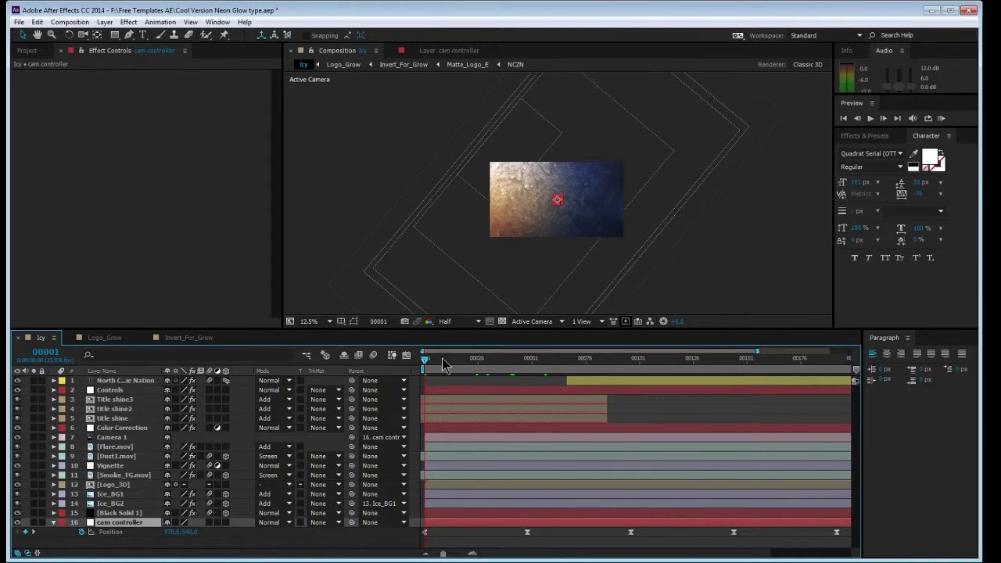
drag(442, 364, 684, 361)
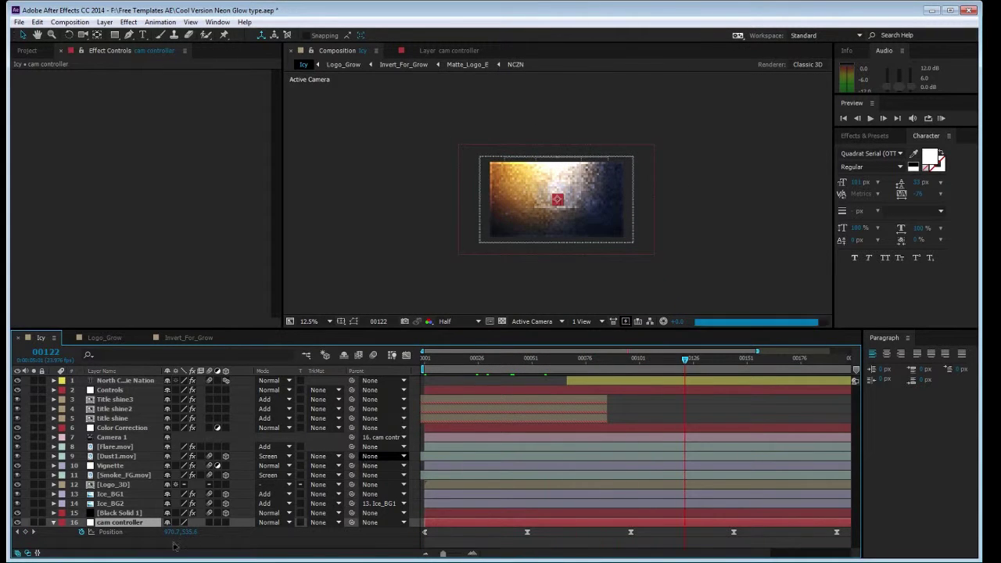
drag(504, 361, 590, 366)
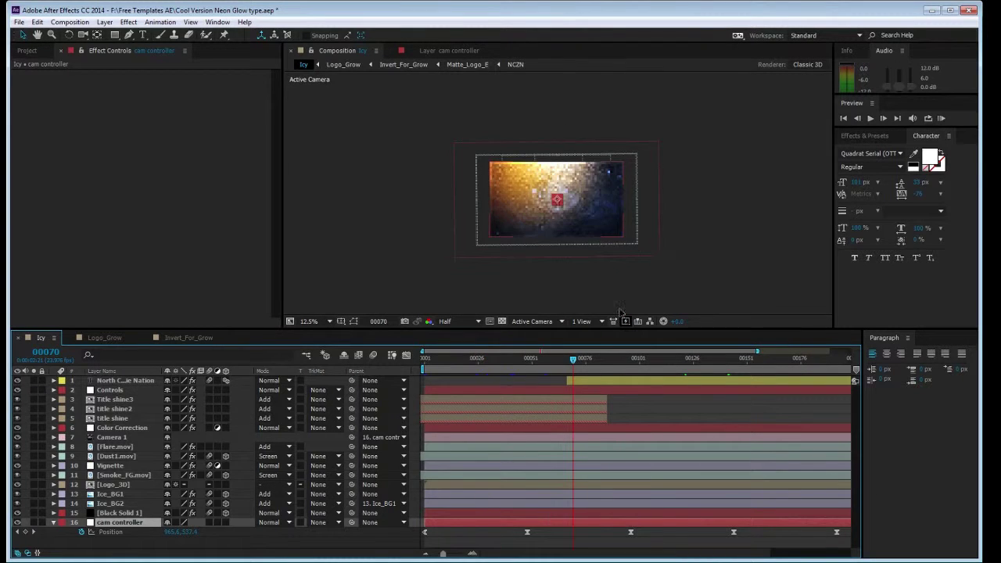
drag(508, 364, 433, 362)
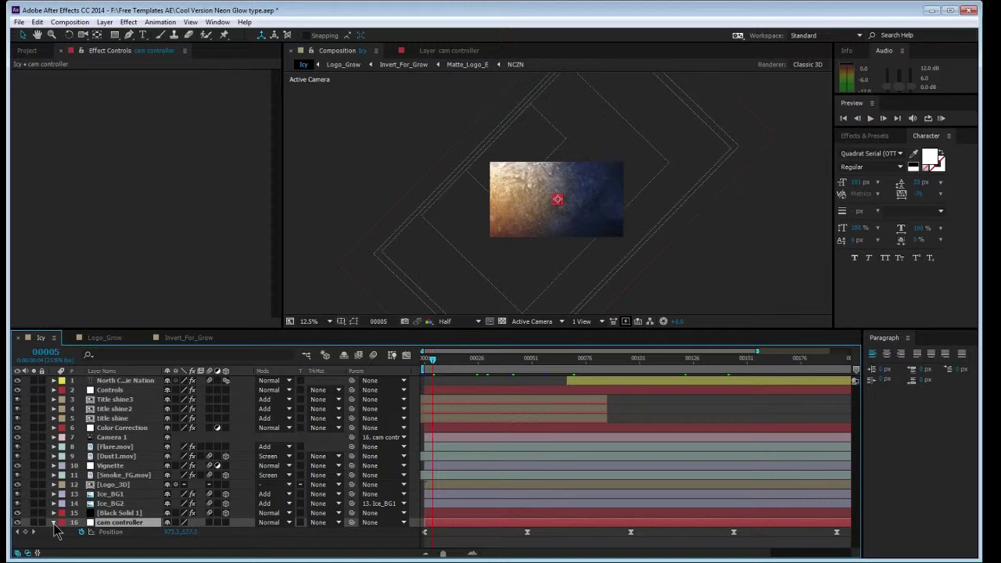
click(54, 523)
click(117, 437)
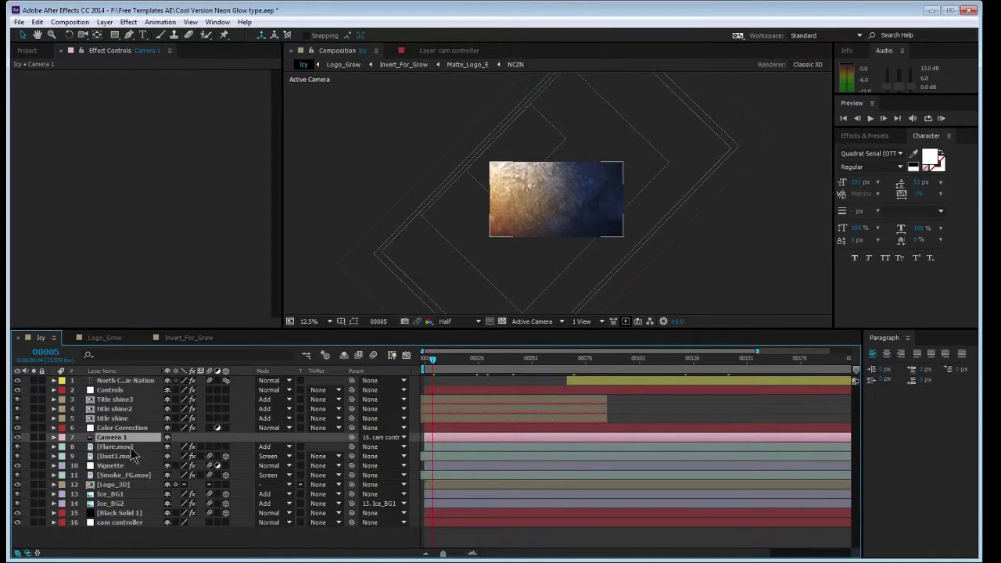
ctrl+click(131, 437)
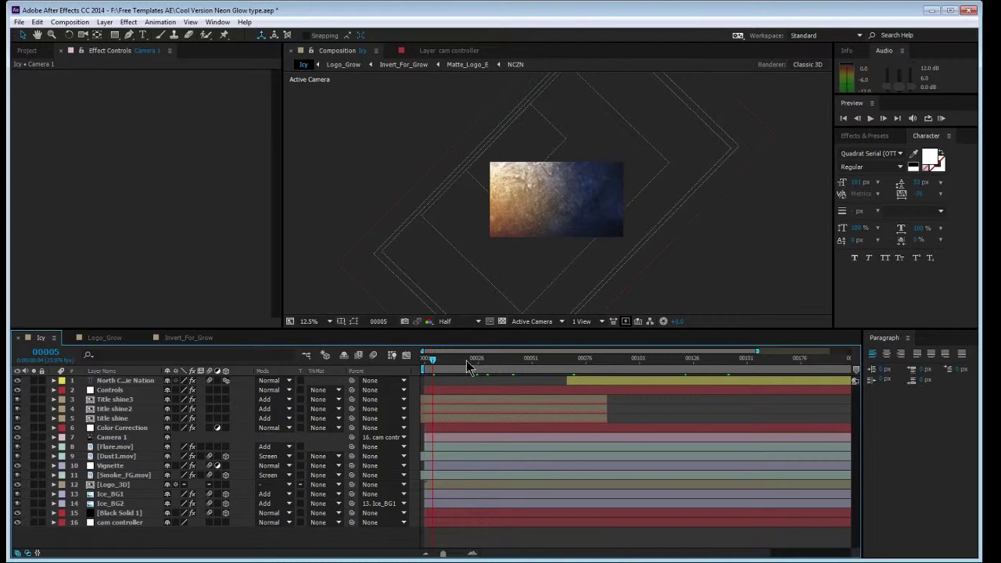
drag(469, 361, 710, 369)
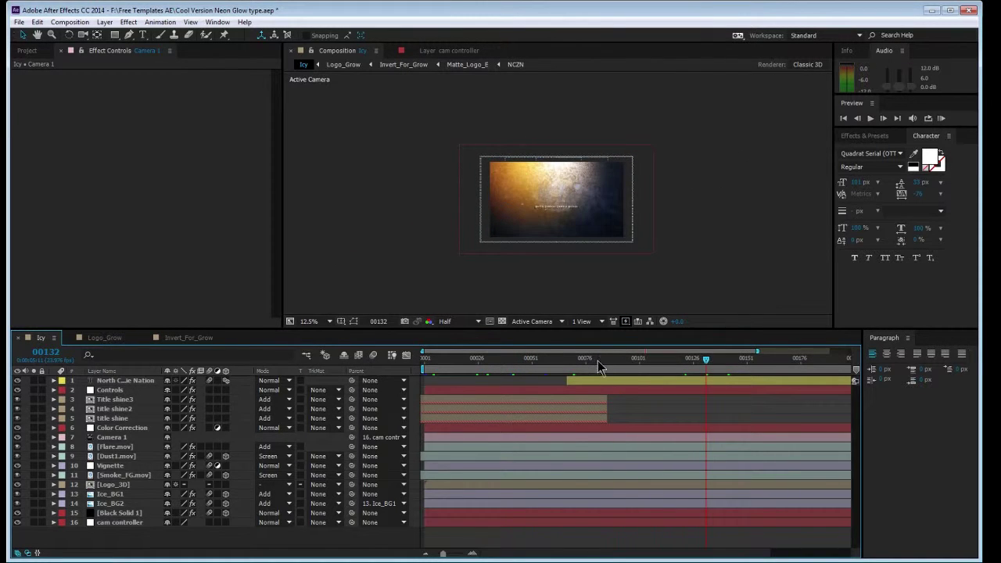
drag(598, 365, 502, 365)
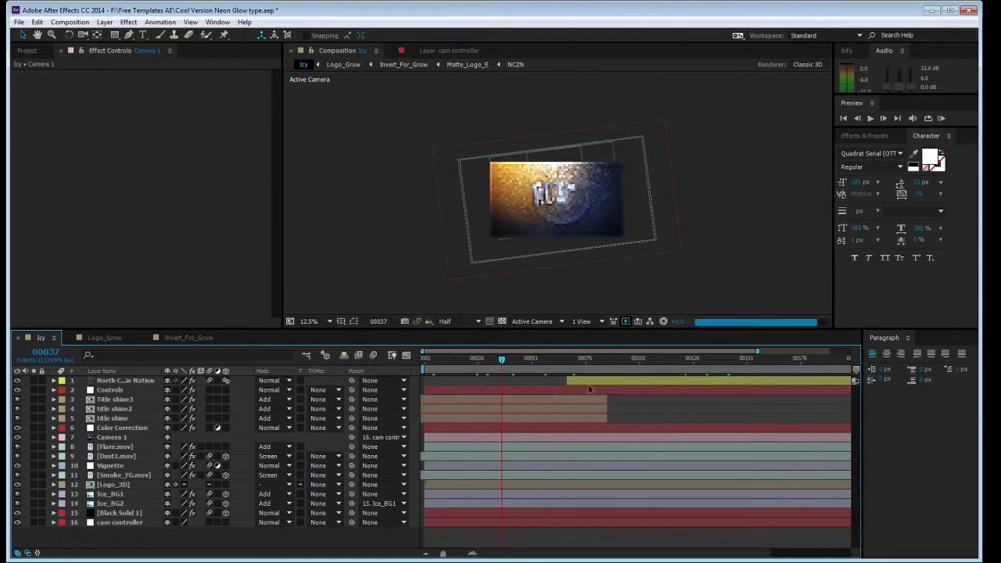